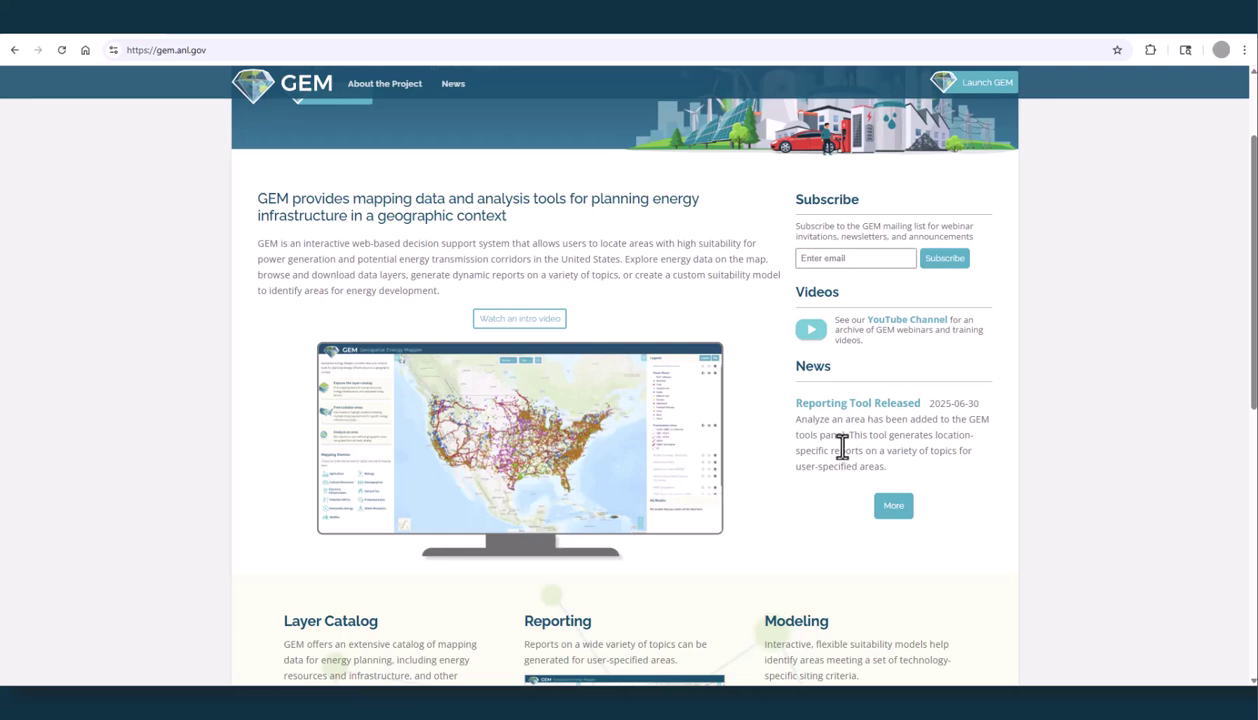
# Launch the Geospatial Energy Mapper tool from its home page and load the Electrical Infrastructure mapping theme
pyautogui.scroll(1, 860, 415)
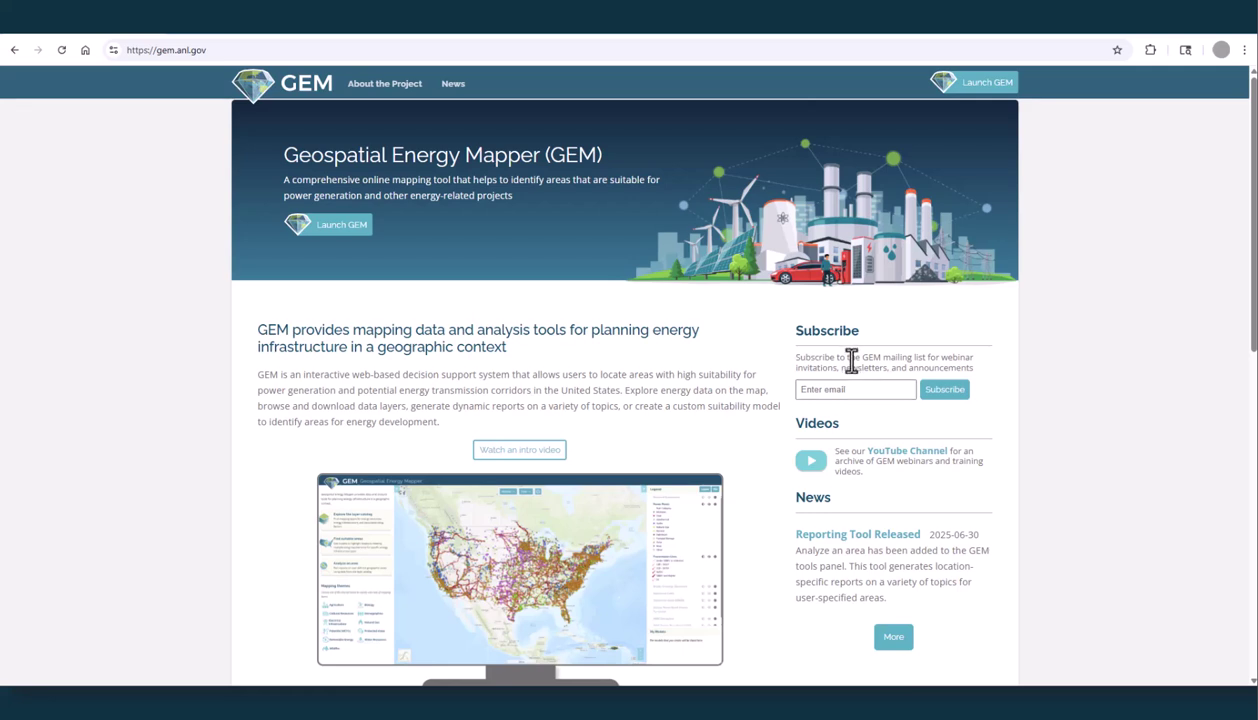
pyautogui.scroll(-6, 303, 380)
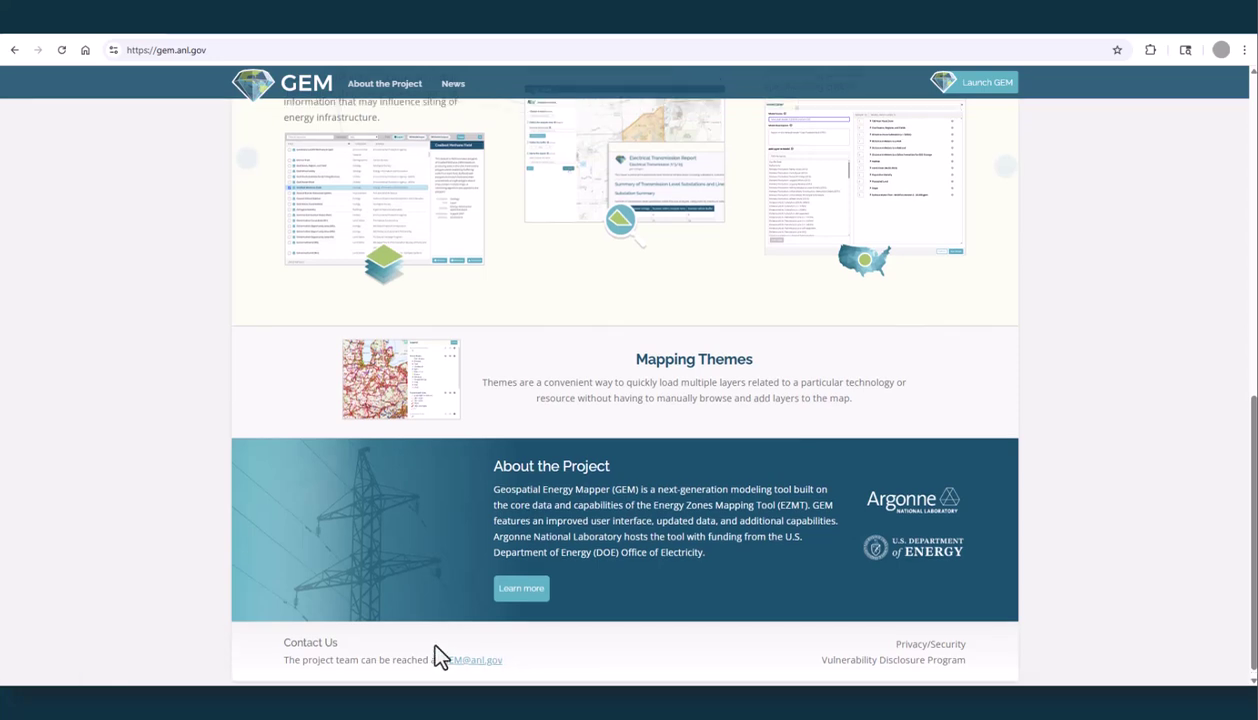
pyautogui.scroll(15, 435, 655)
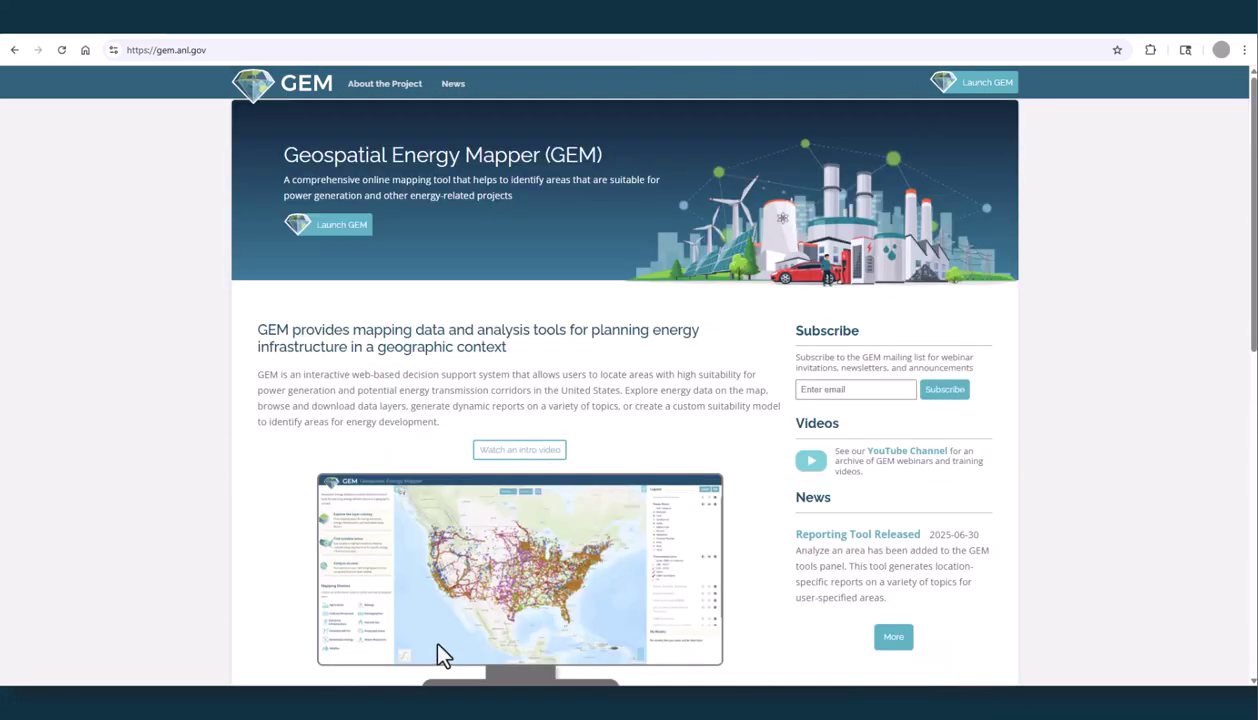
pyautogui.click(322, 226)
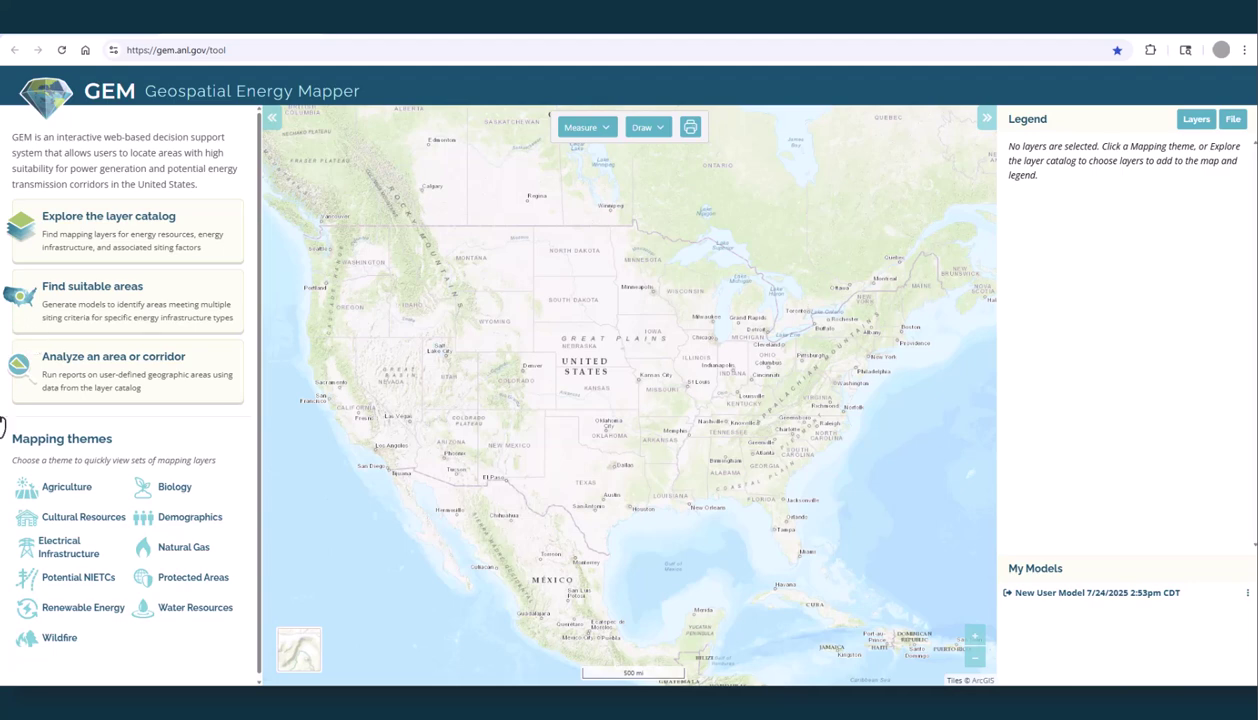
pyautogui.click(52, 548)
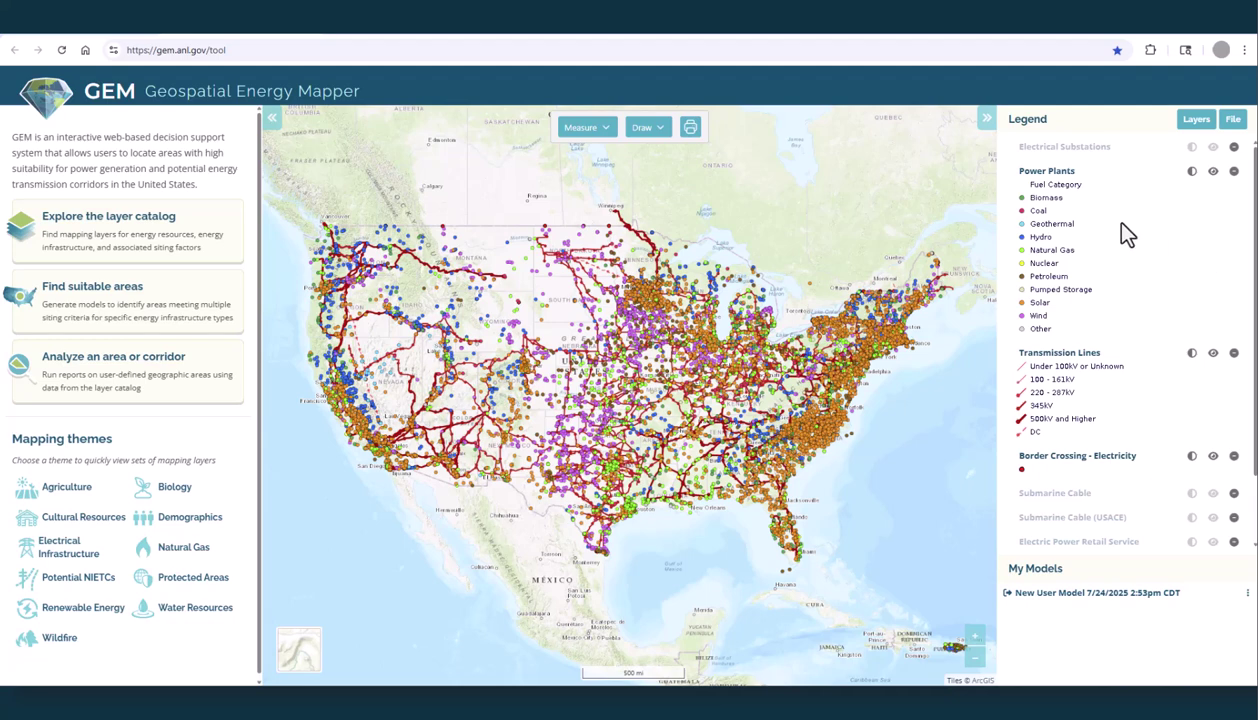
# Hide the Power Plants and Transmission Lines layers and show the Electrical Substations layer
pyautogui.scroll(-2, 1133, 343)
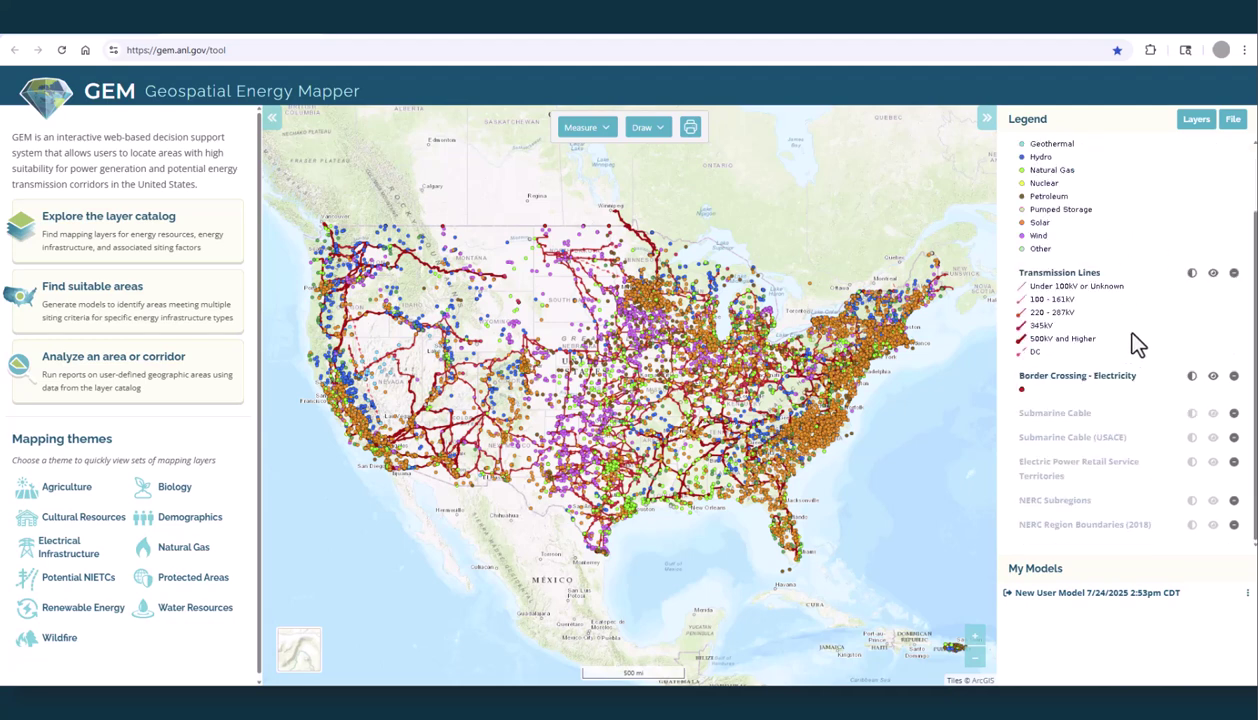
pyautogui.scroll(2, 1133, 343)
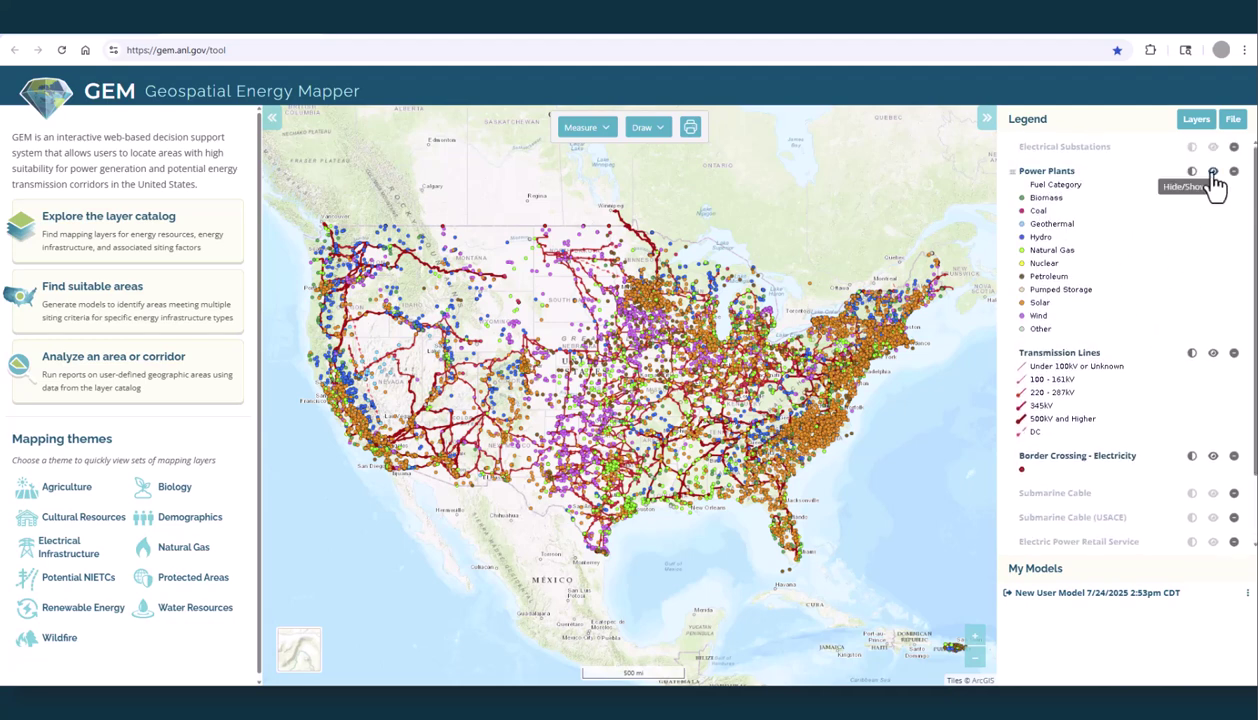
pyautogui.click(1213, 172)
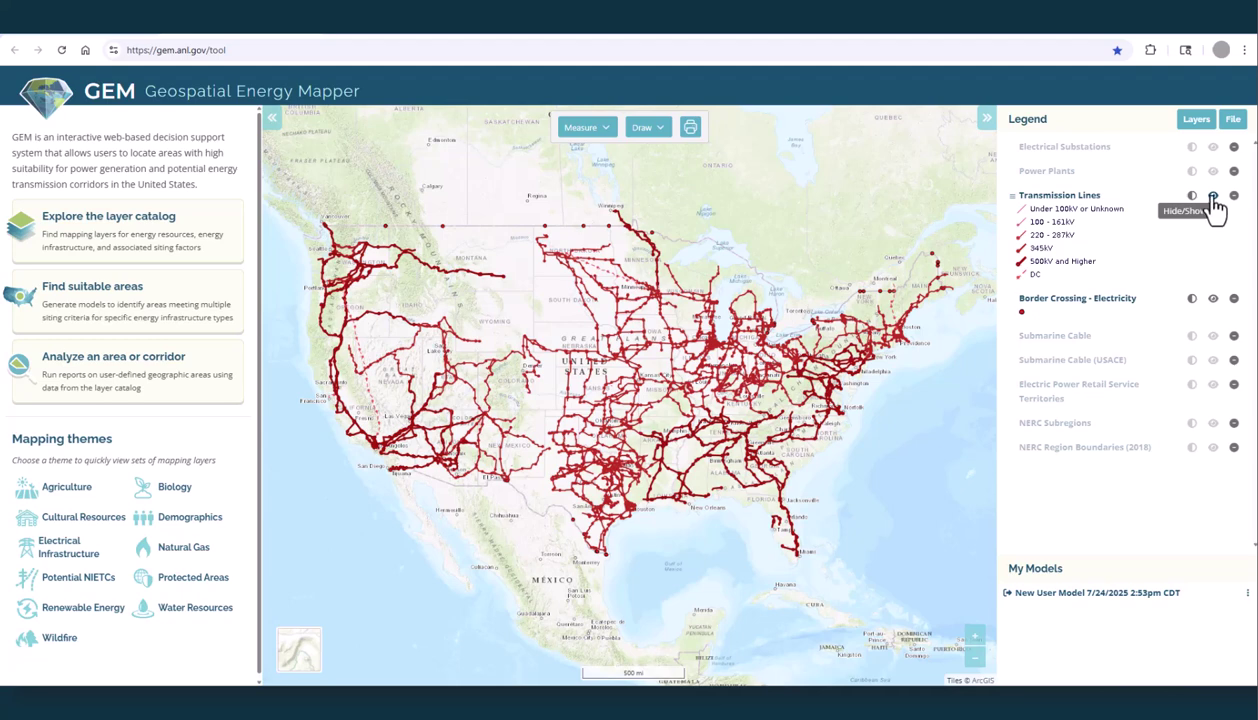
pyautogui.click(1213, 196)
pyautogui.click(1213, 148)
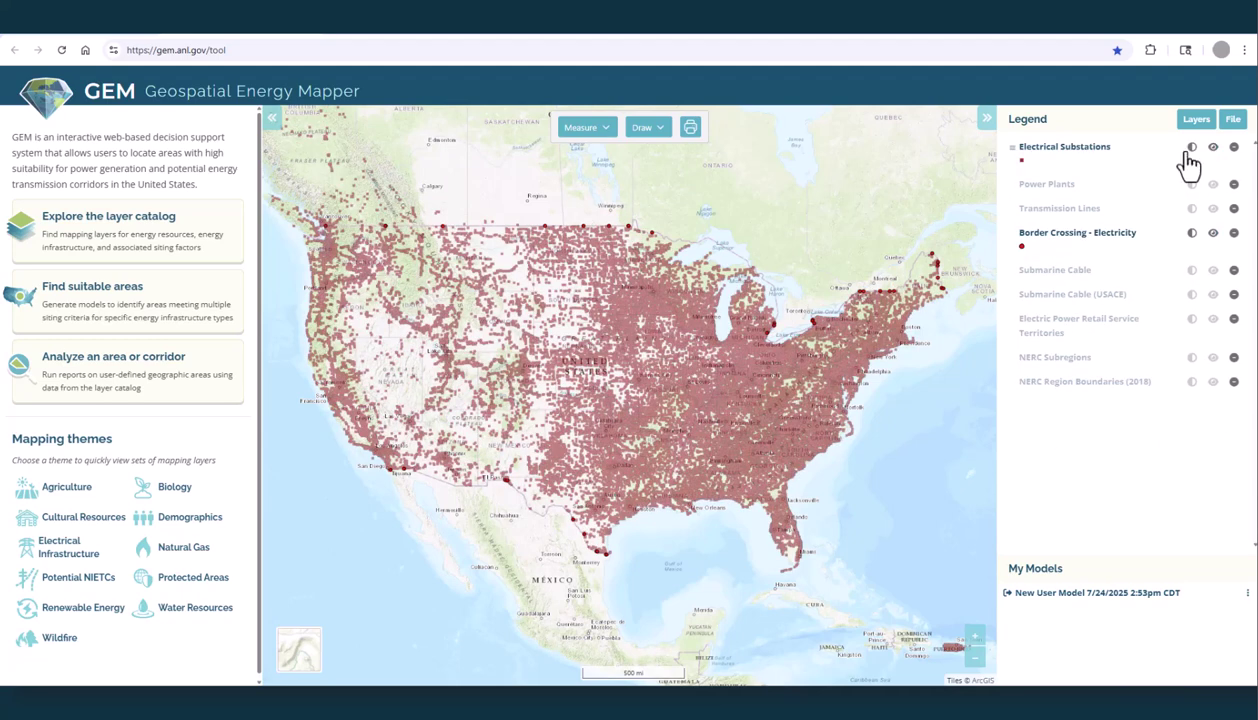
# Make the Electrical Substations layer less transparent and move it below Border Crossing - Electricity in the layer order
pyautogui.click(1192, 148)
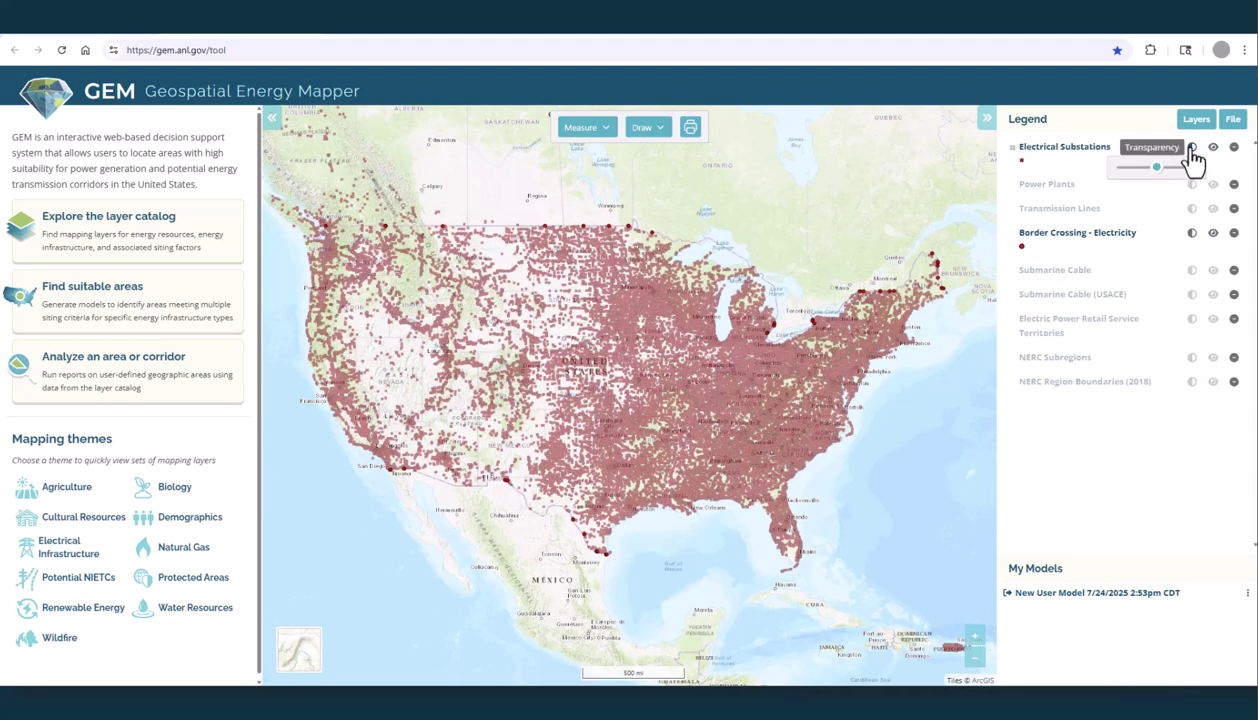
pyautogui.moveTo(1155, 170)
pyautogui.mouseDown()
pyautogui.moveTo(1183, 170)
pyautogui.moveTo(1151, 180)
pyautogui.moveTo(1175, 183)
pyautogui.mouseUp()
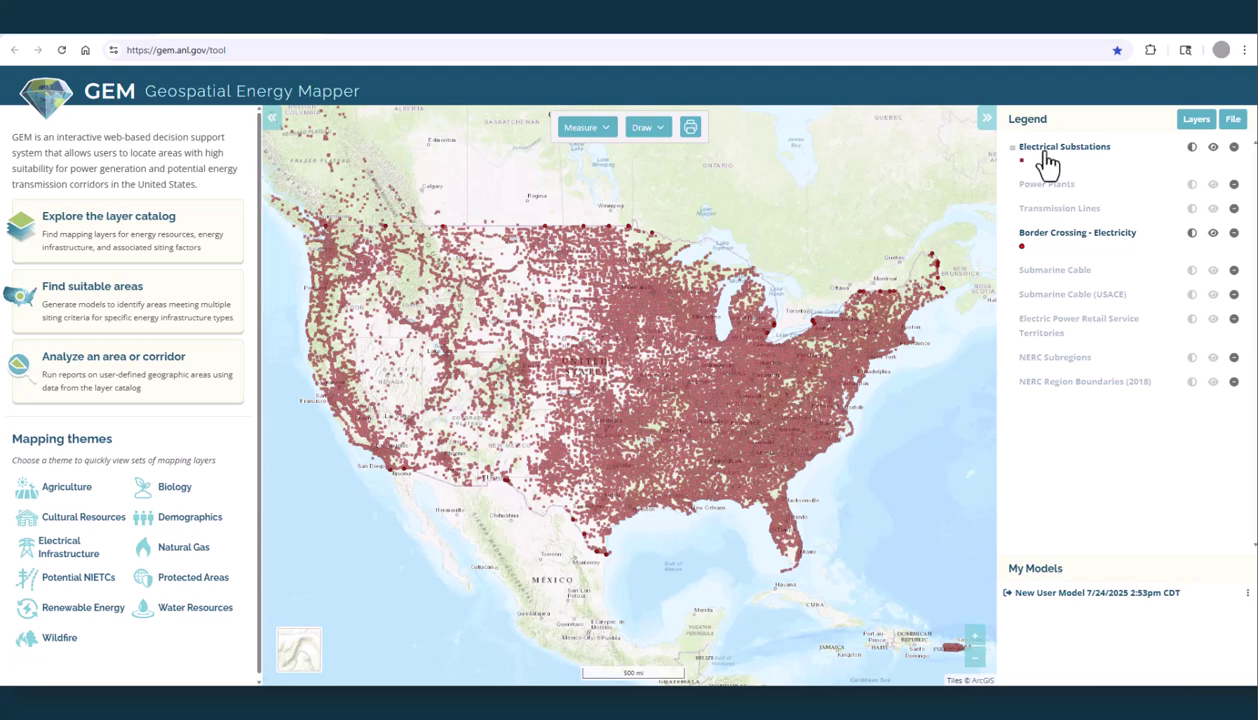
pyautogui.moveTo(1045, 160); pyautogui.dragTo(1050, 256)
# Show the Transmission Lines and Power Plants layers on the map again
pyautogui.click(1211, 171)
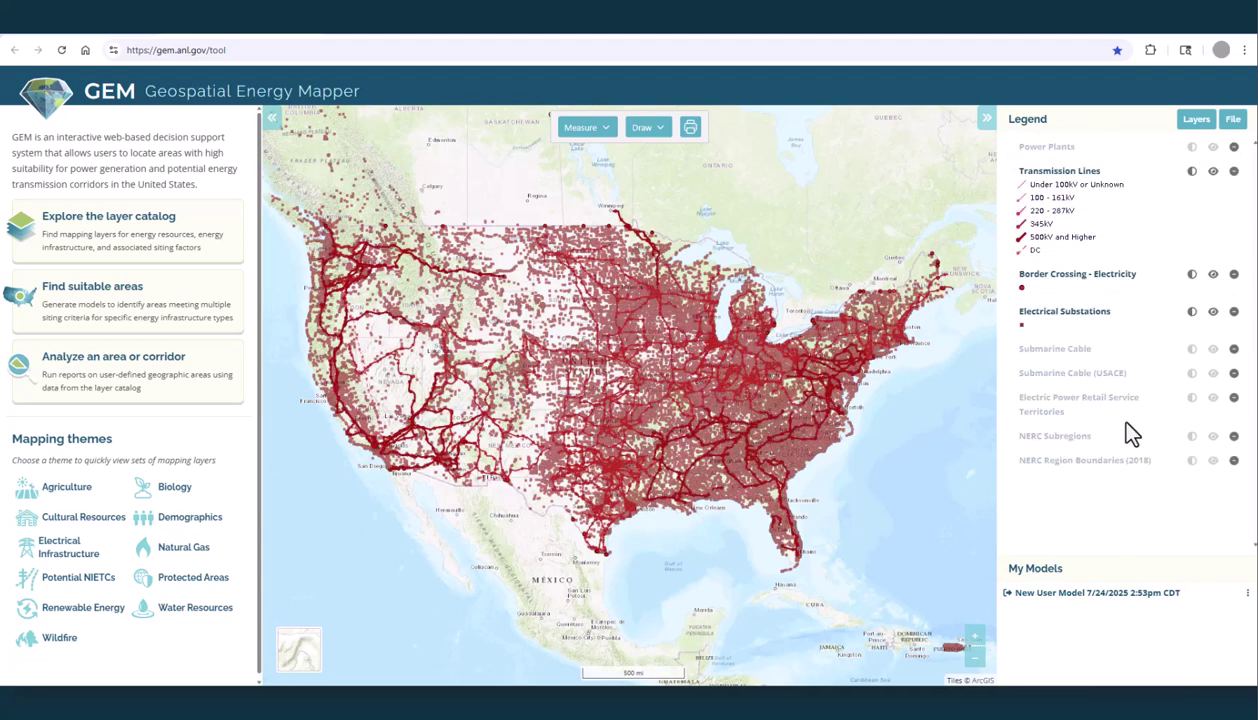
pyautogui.click(1213, 148)
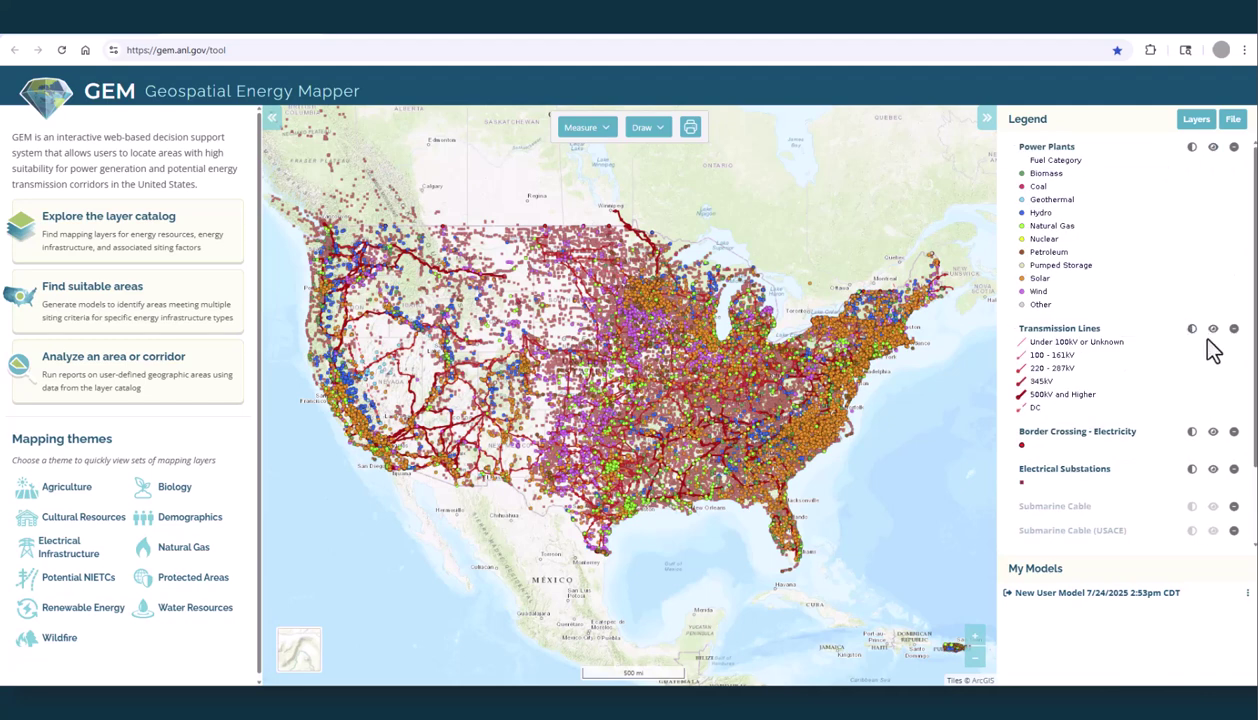
# Read the description and source details of the Power Plants layer, and close them
pyautogui.click(1042, 150)
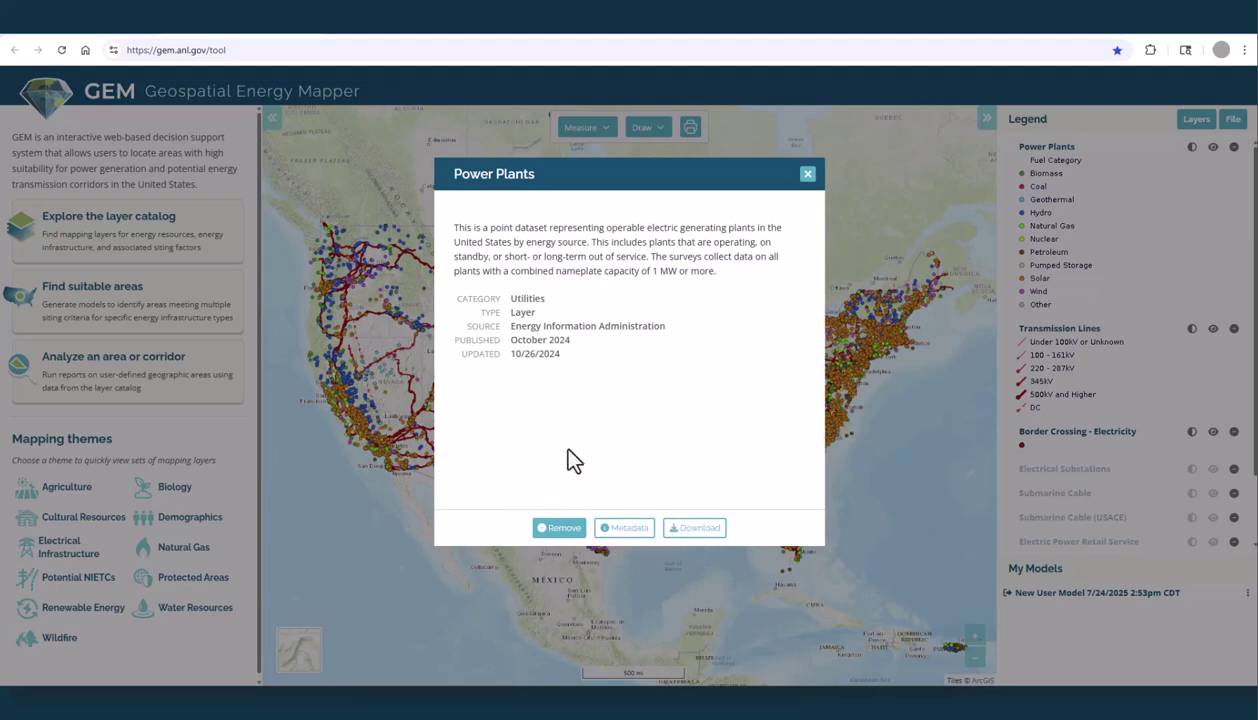
pyautogui.click(807, 174)
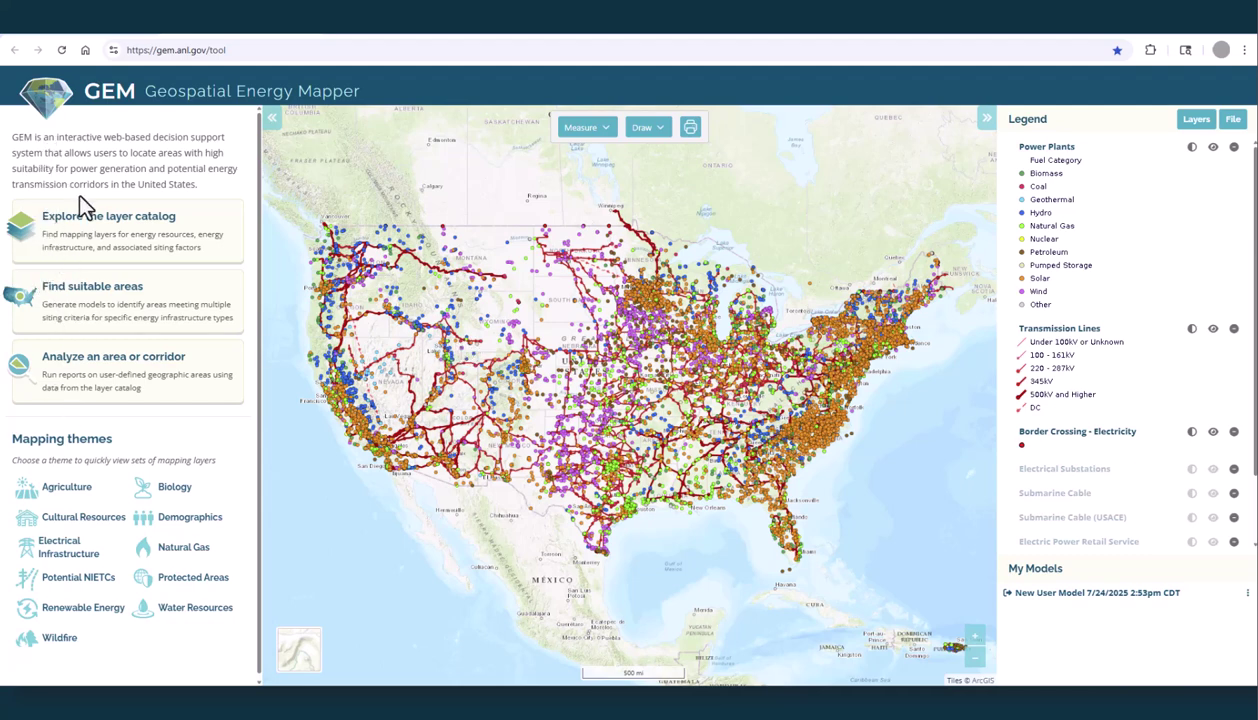
# Open the layer catalog and review the Model Input and Model Output entries, returning to the Layer type filter
pyautogui.click(1194, 121)
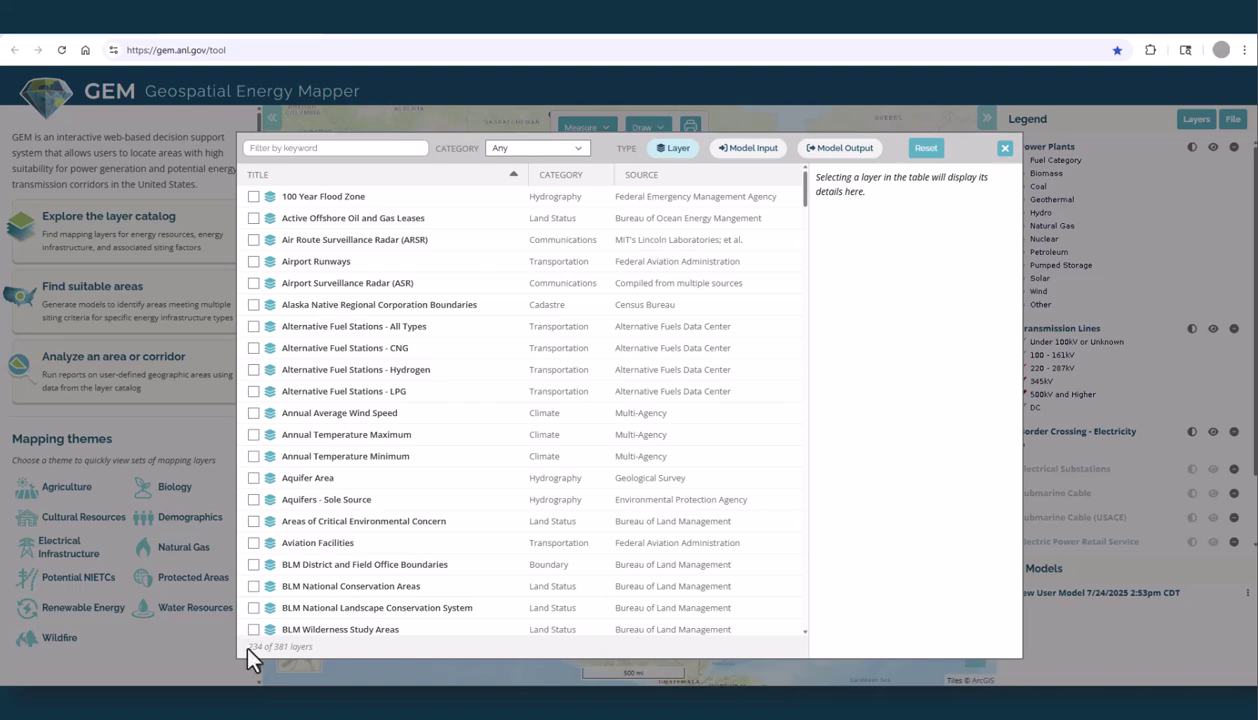
pyautogui.click(677, 152)
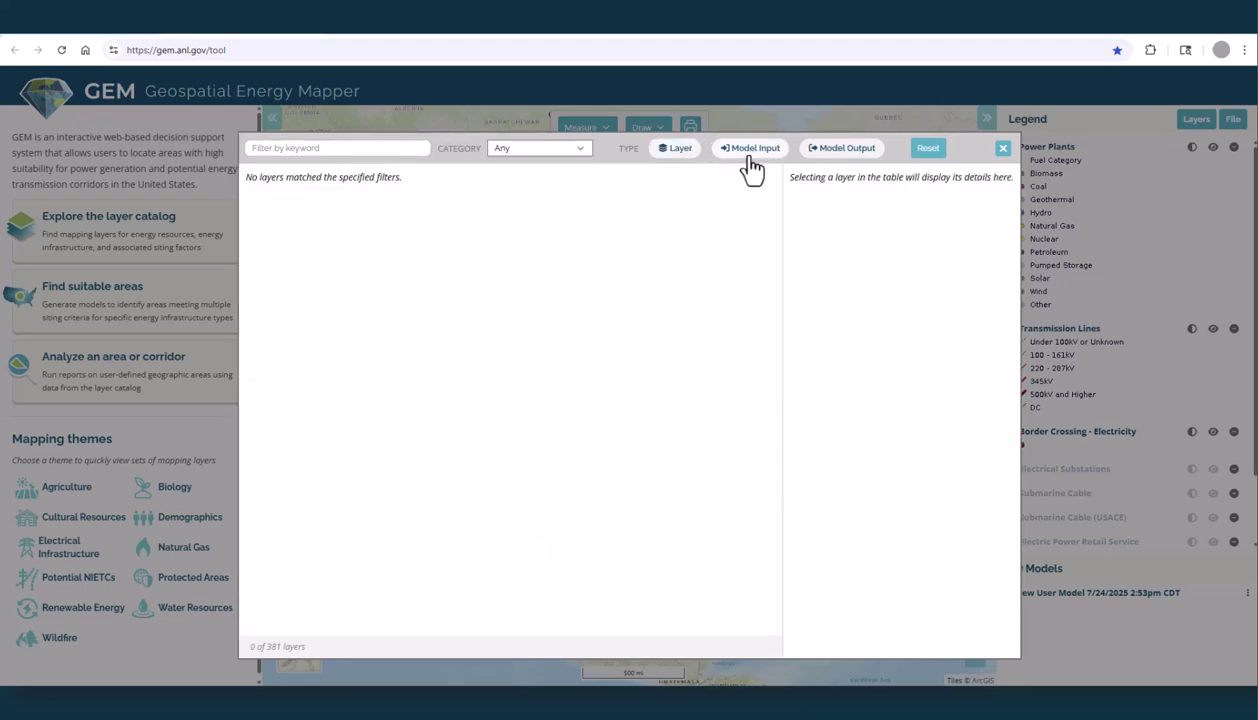
pyautogui.click(748, 160)
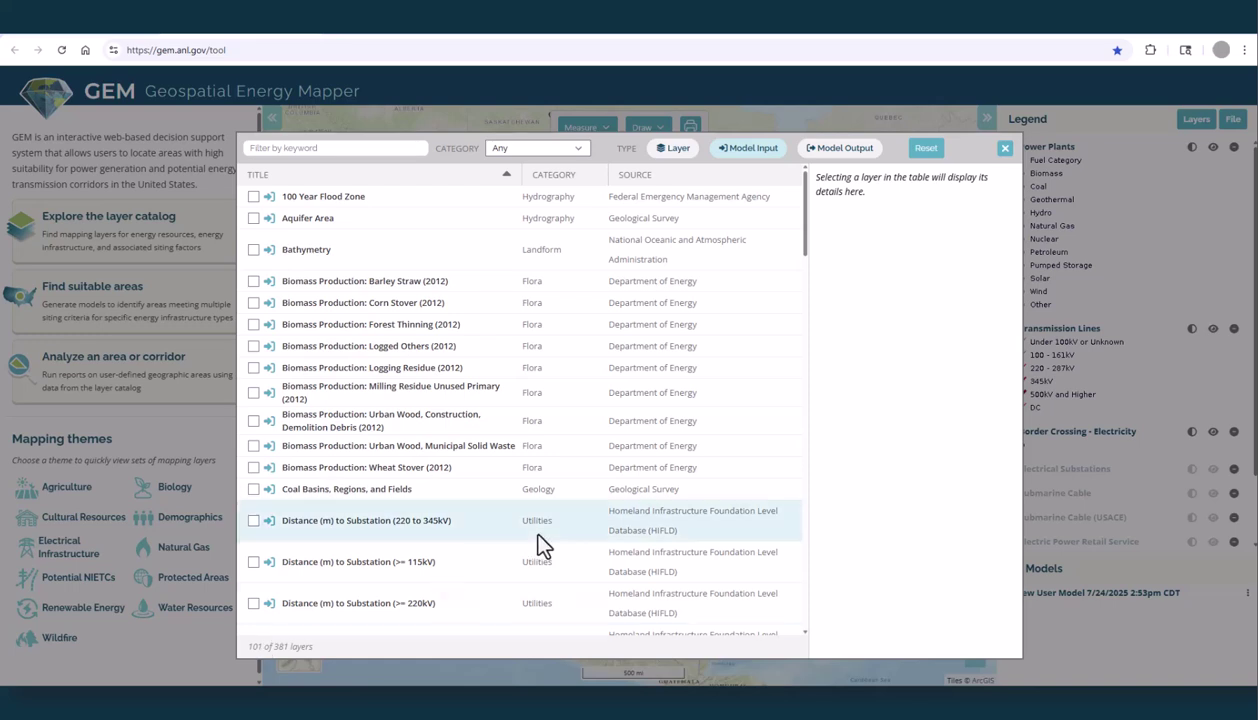
pyautogui.click(754, 152)
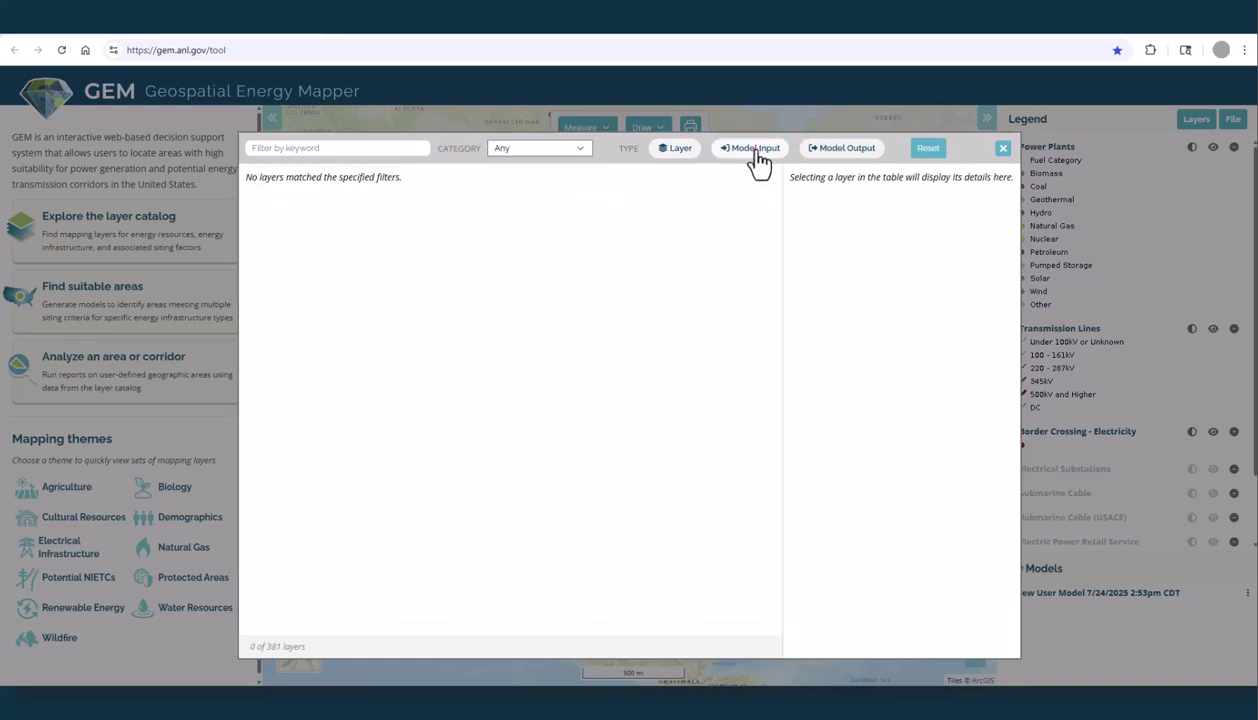
pyautogui.click(843, 152)
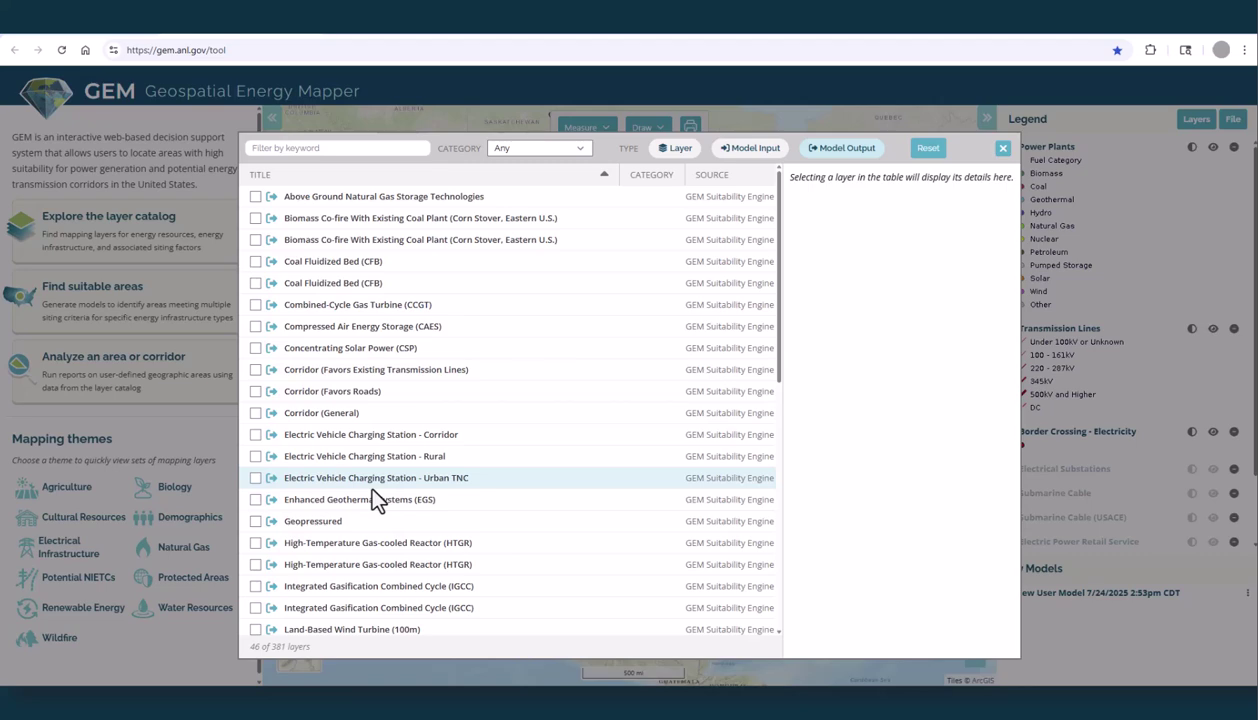
pyautogui.click(852, 158)
pyautogui.click(680, 150)
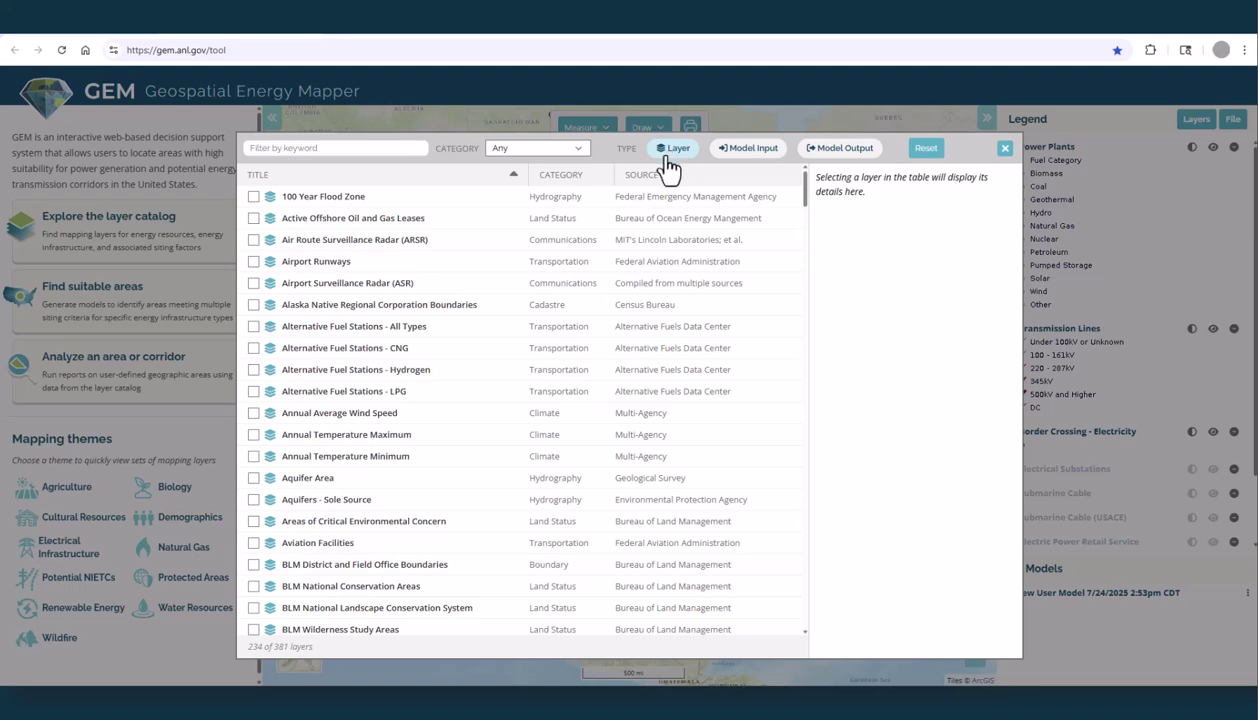
# Filter the catalog to the Boundary category and add the Congressional Districts - 119th Congress layer to the map
pyautogui.click(578, 150)
pyautogui.click(497, 197)
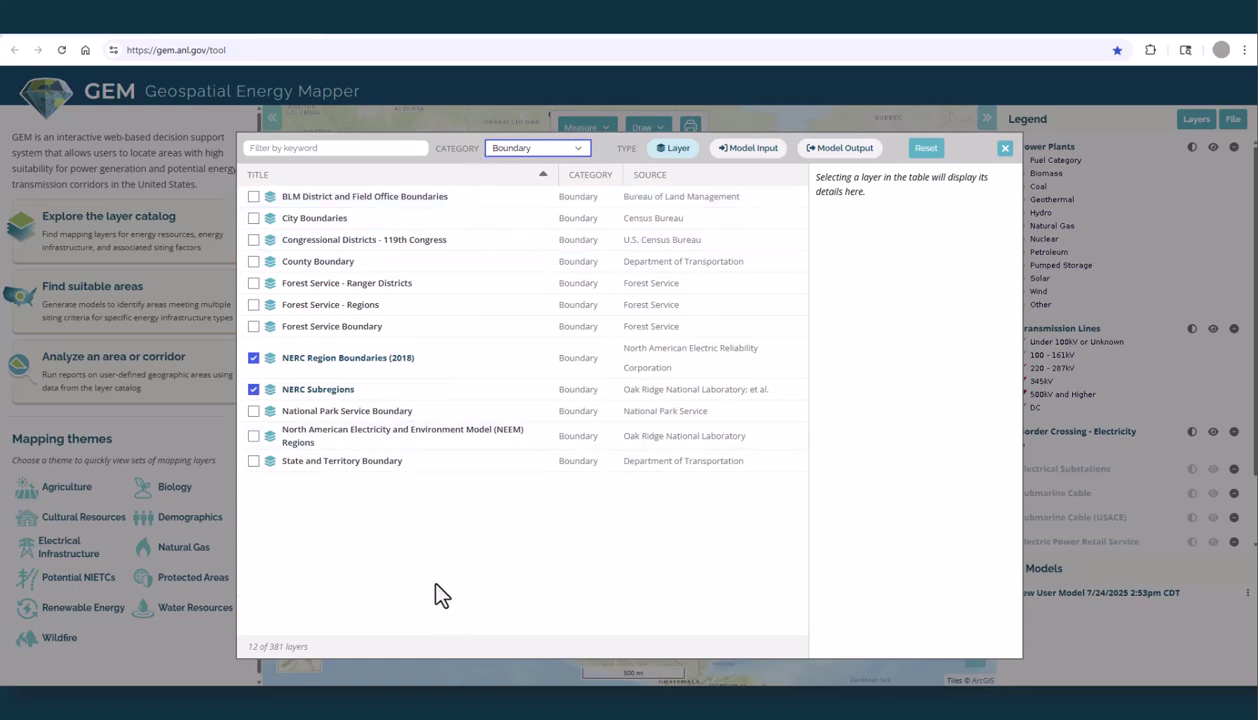
pyautogui.click(253, 240)
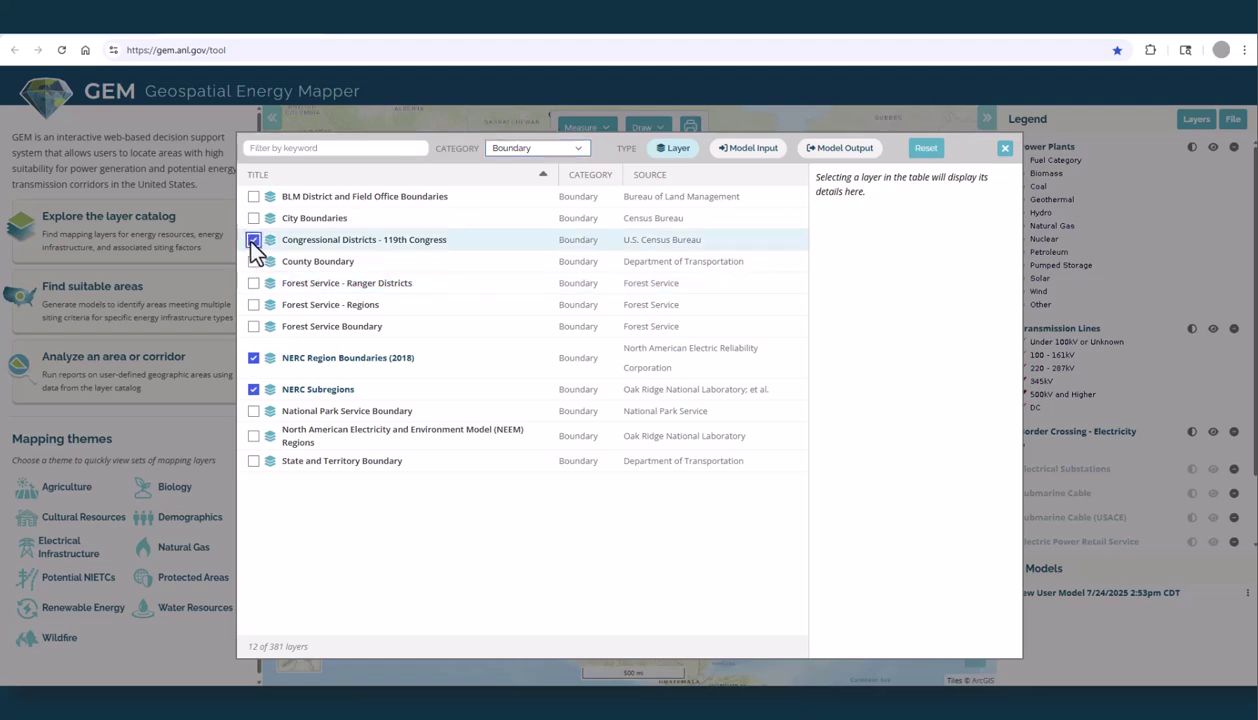
pyautogui.click(1005, 148)
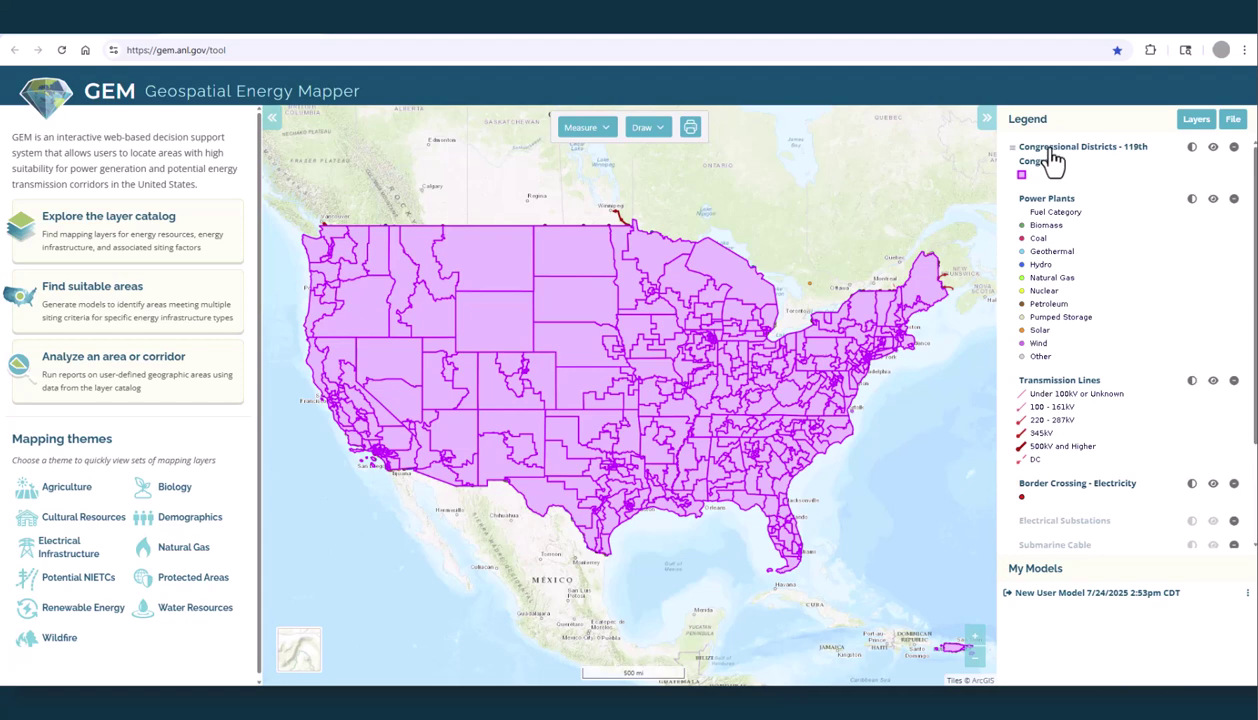
# Move the Congressional Districts layer below Border Crossing - Electricity and increase its transparency to roughly half
pyautogui.moveTo(1052, 165)
pyautogui.mouseDown()
pyautogui.moveTo(1067, 217)
pyautogui.moveTo(1062, 504)
pyautogui.mouseUp()
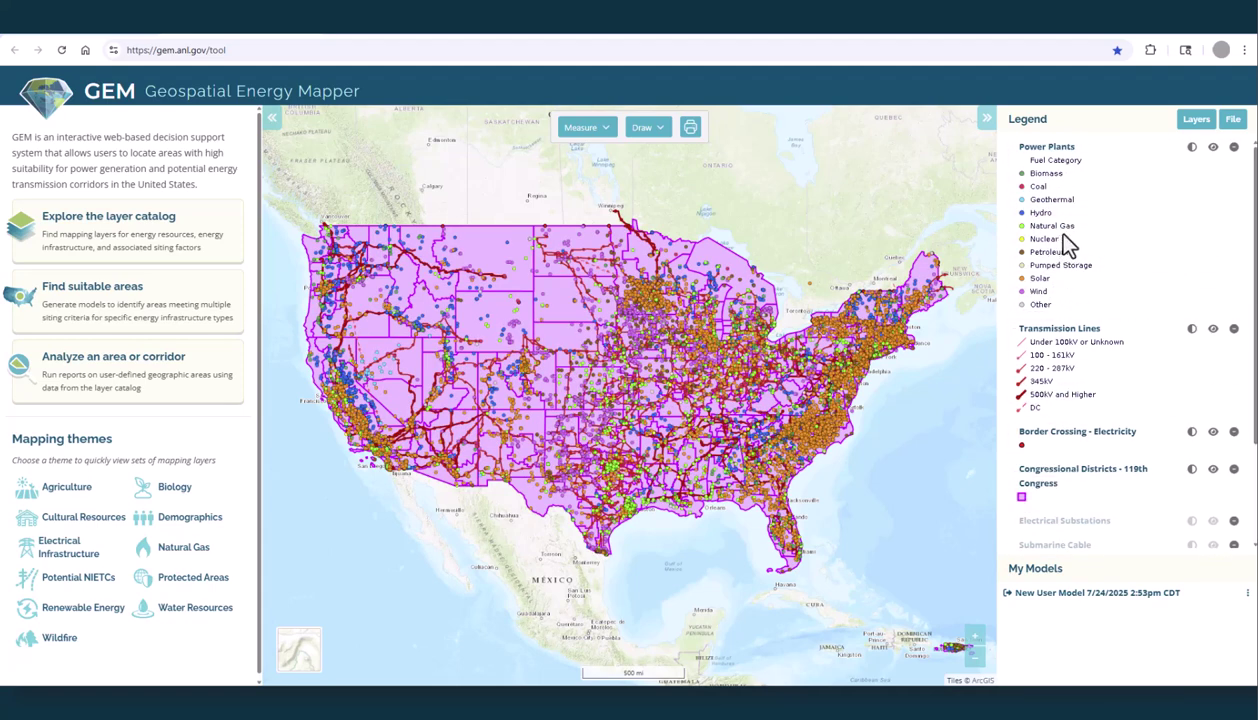
pyautogui.click(1193, 474)
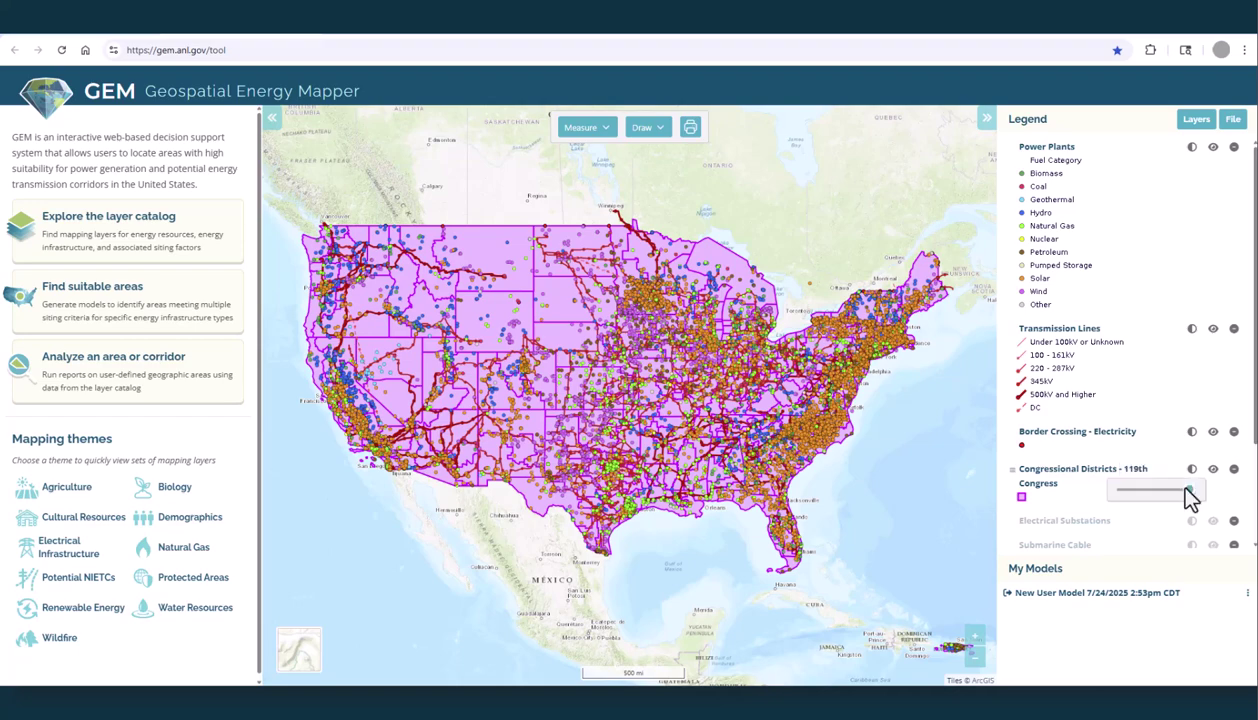
pyautogui.moveTo(1185, 490); pyautogui.dragTo(1148, 491)
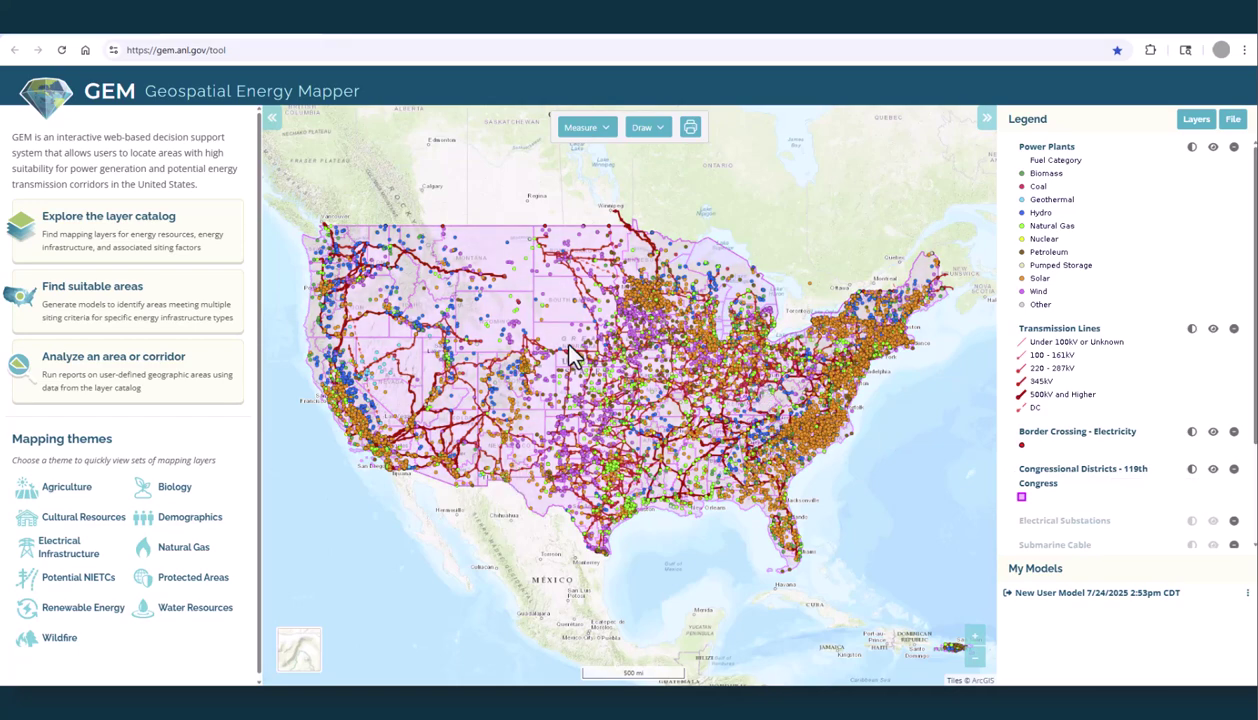
# Inspect the map features at the nuclear plant beside La Salle Lake in an enlarged info window, including the 345 transmission line's attributes
pyautogui.scroll(3, 673, 360)
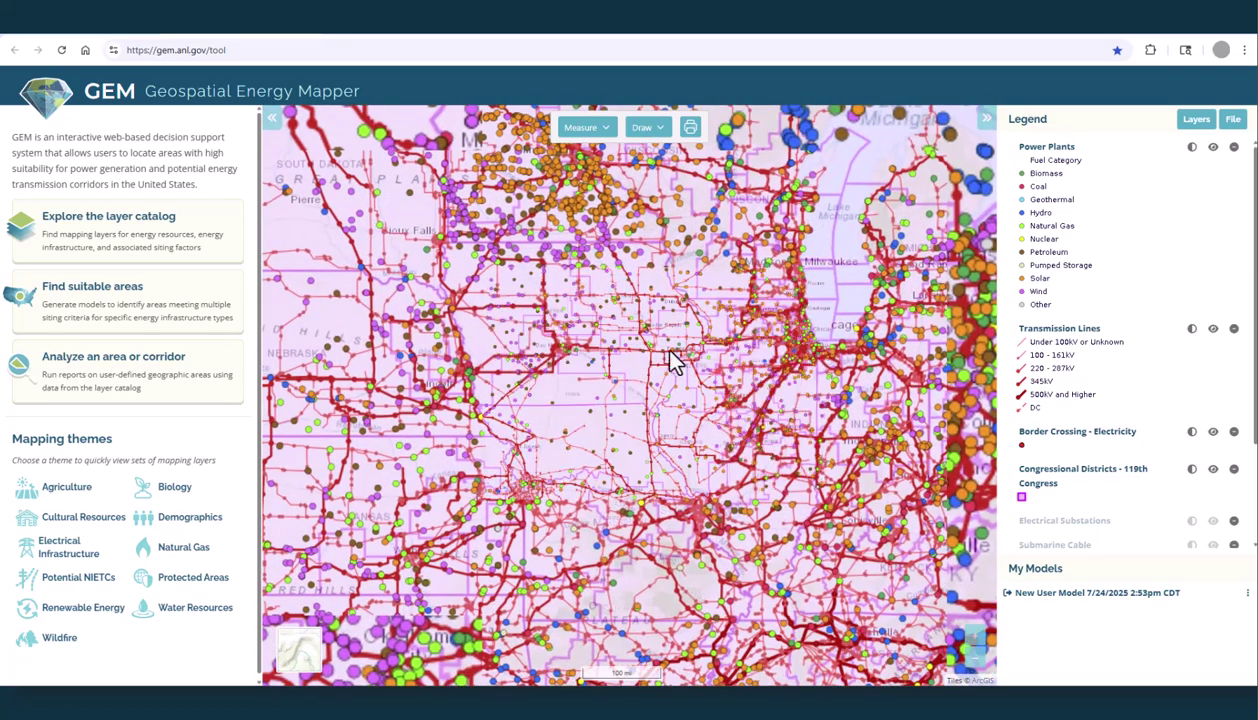
pyautogui.scroll(2, 673, 360)
pyautogui.scroll(2, 716, 360)
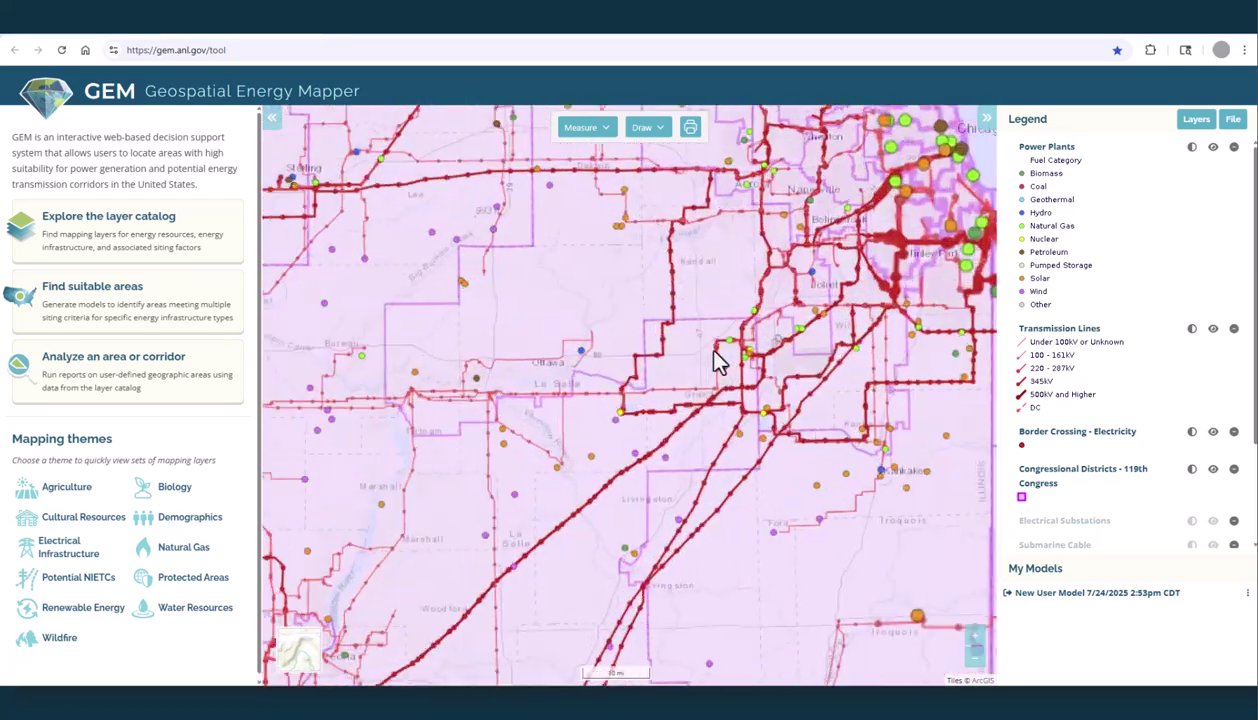
pyautogui.scroll(2, 705, 372)
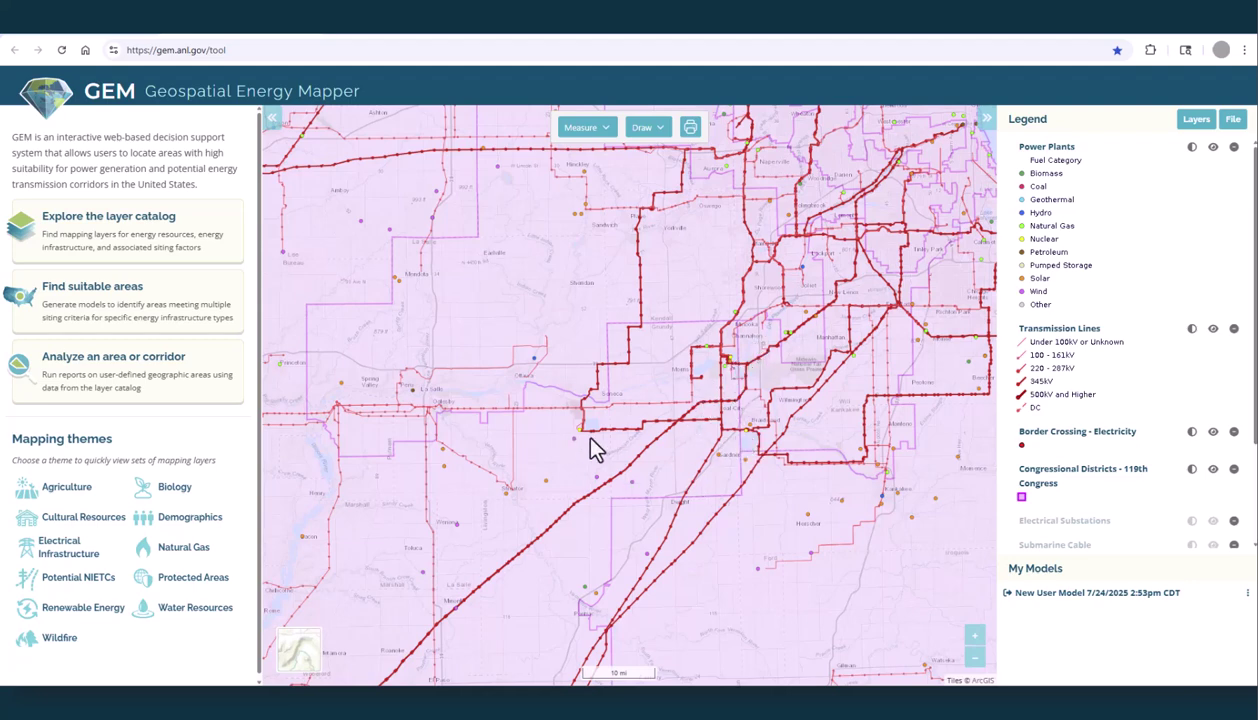
pyautogui.scroll(3, 588, 440)
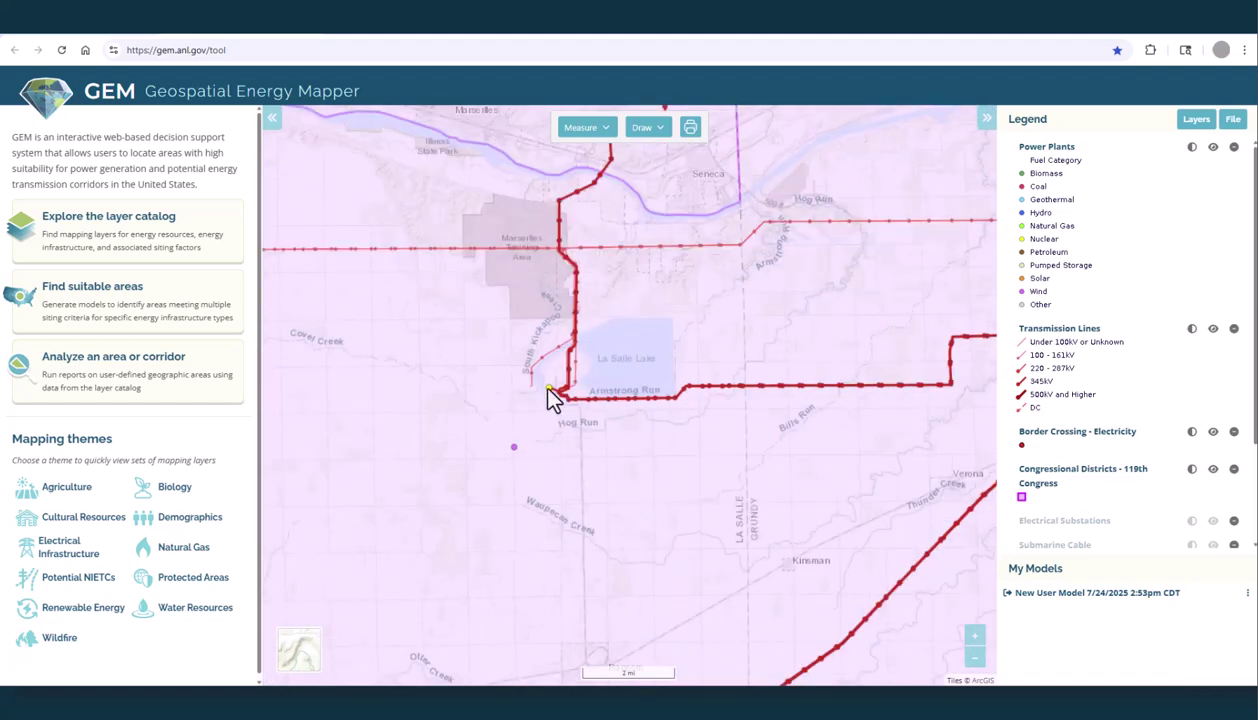
pyautogui.click(548, 388)
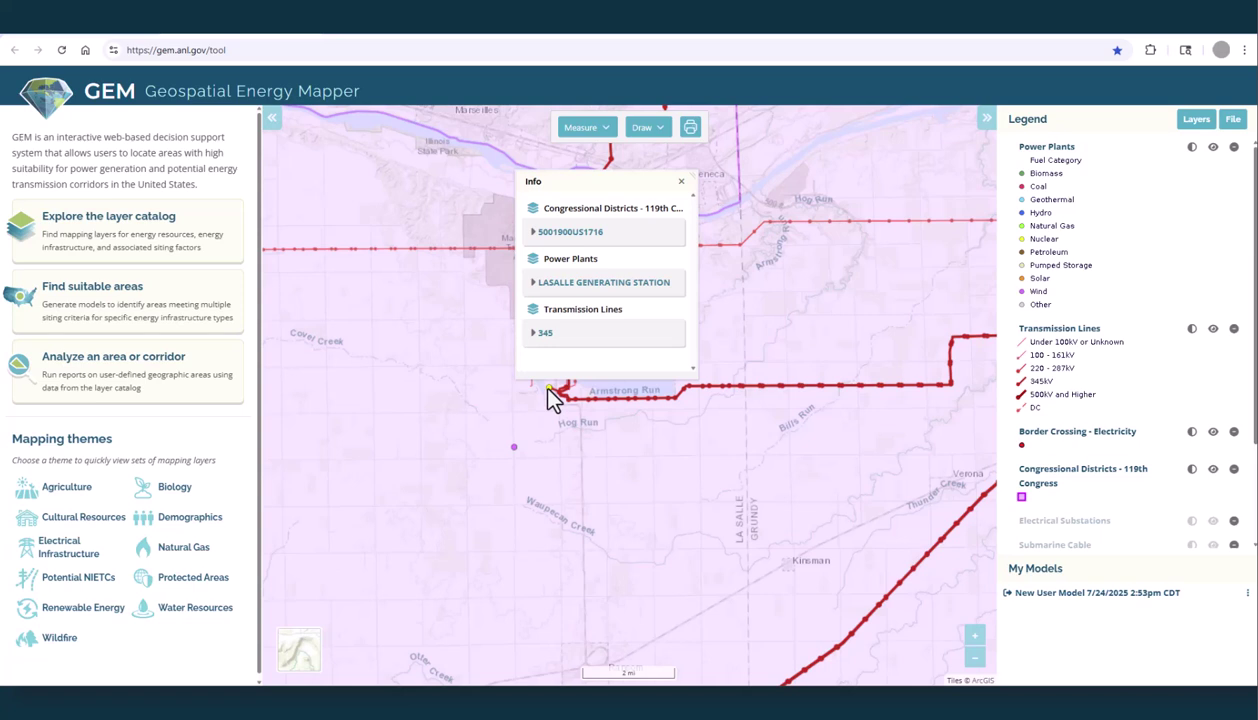
pyautogui.moveTo(691, 172); pyautogui.dragTo(915, 140)
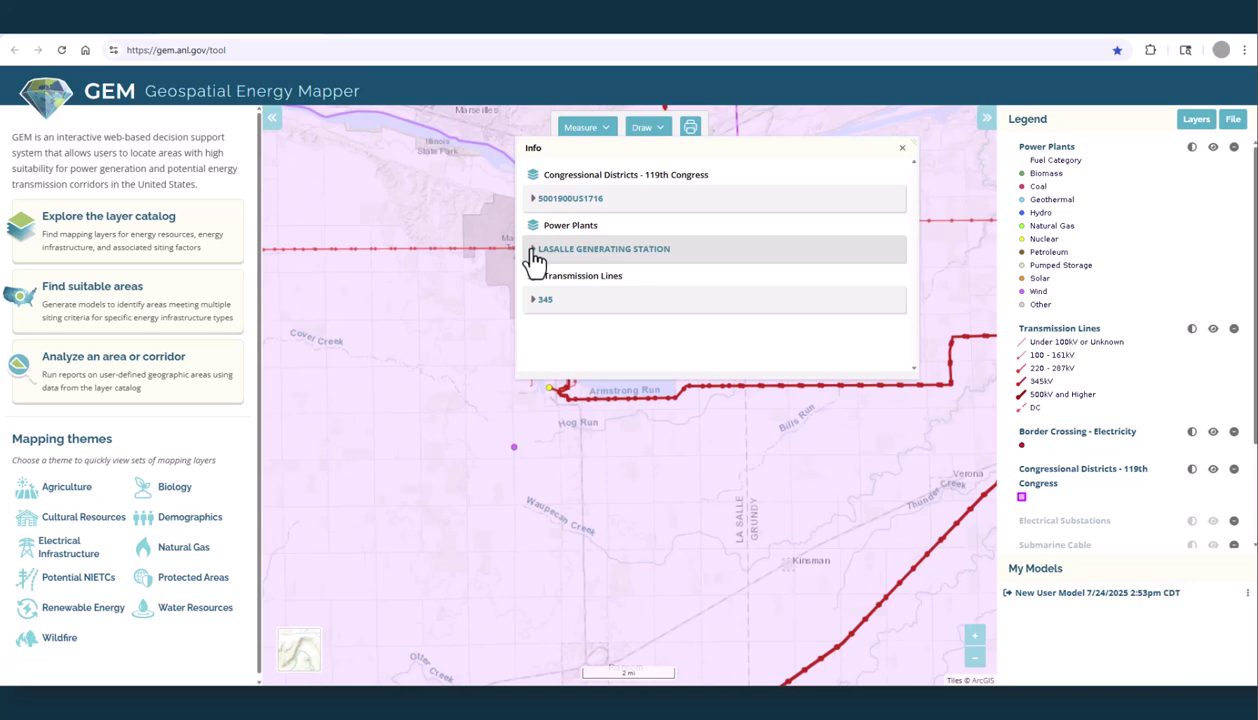
pyautogui.click(535, 305)
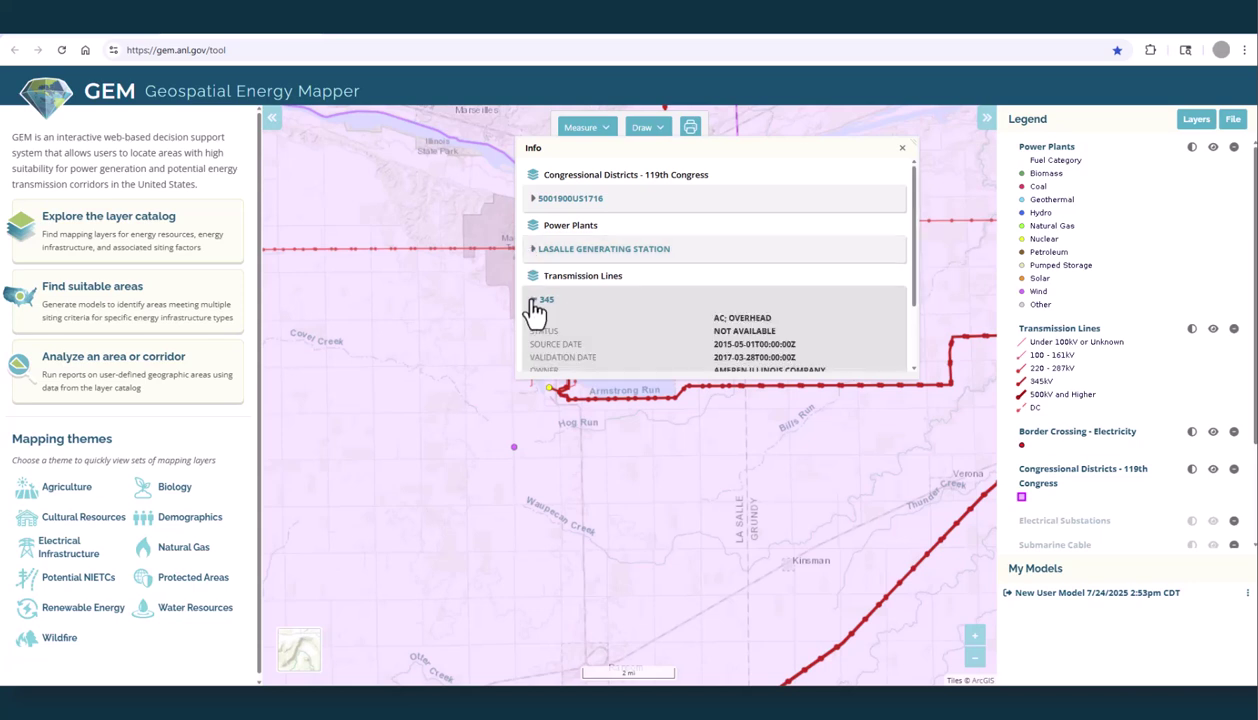
pyautogui.click(535, 303)
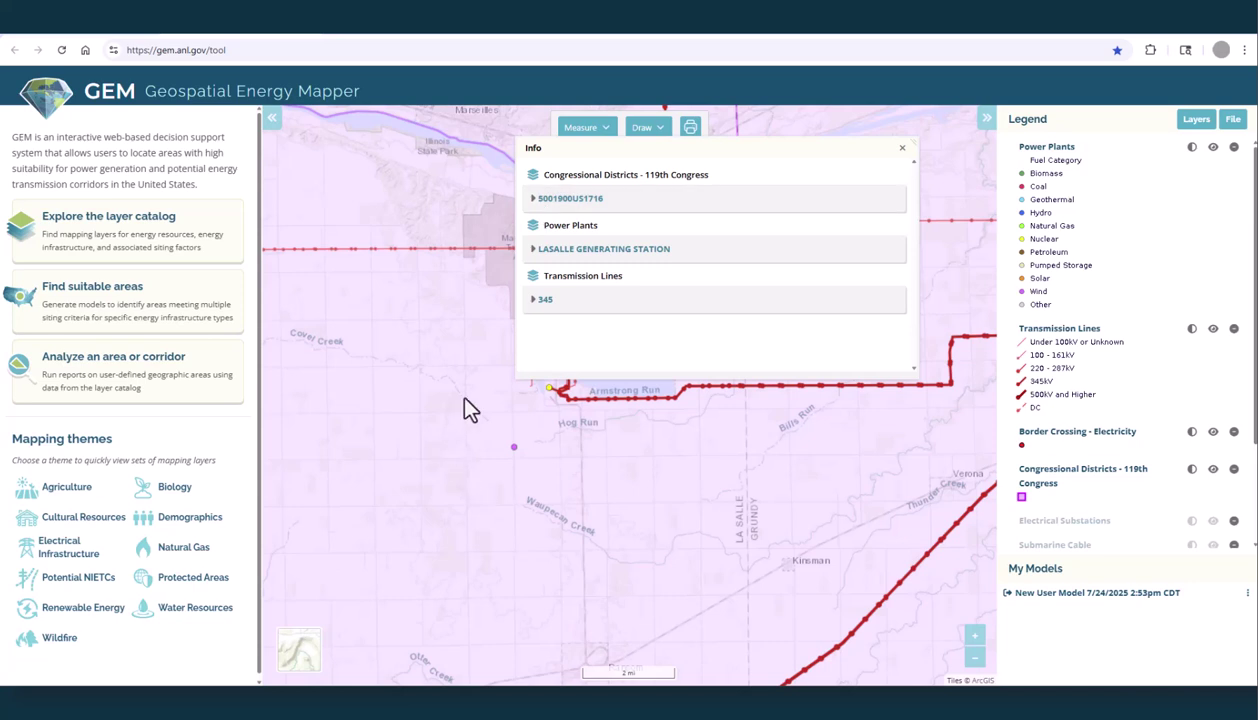
# Review the congressional district's attributes, close the info window and hide the Congressional Districts - 119th Congress layer
pyautogui.click(535, 200)
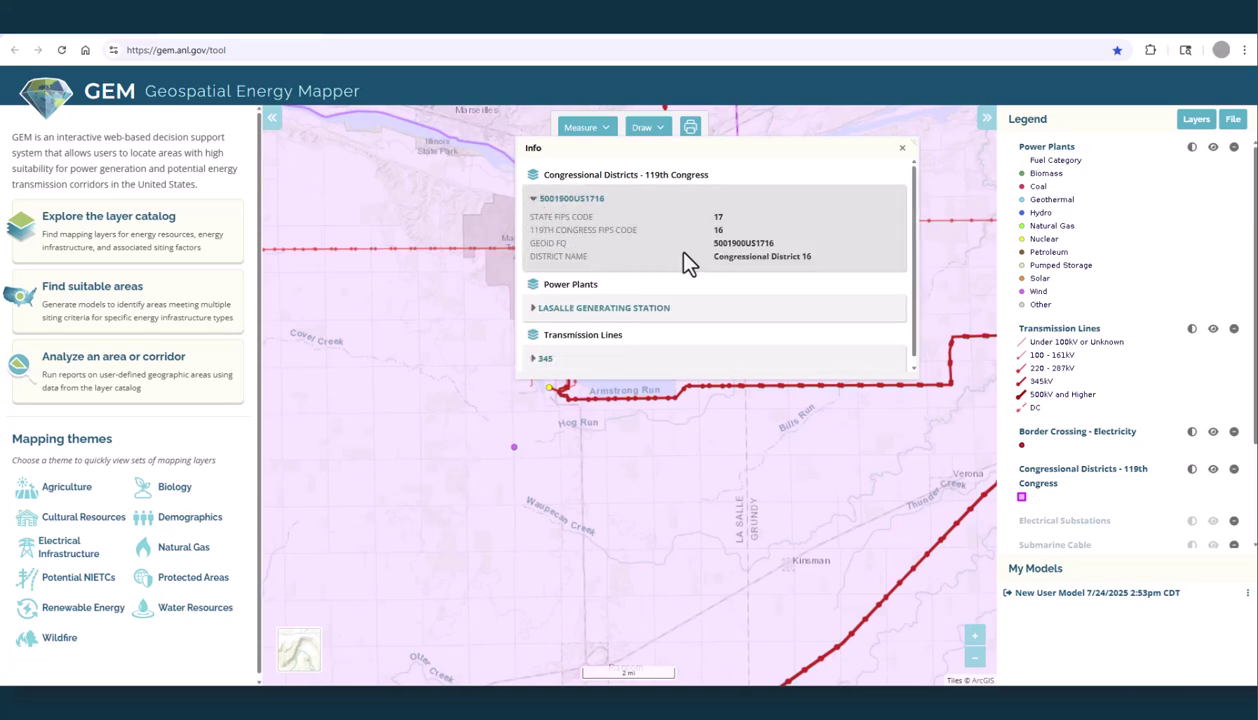
pyautogui.click(902, 148)
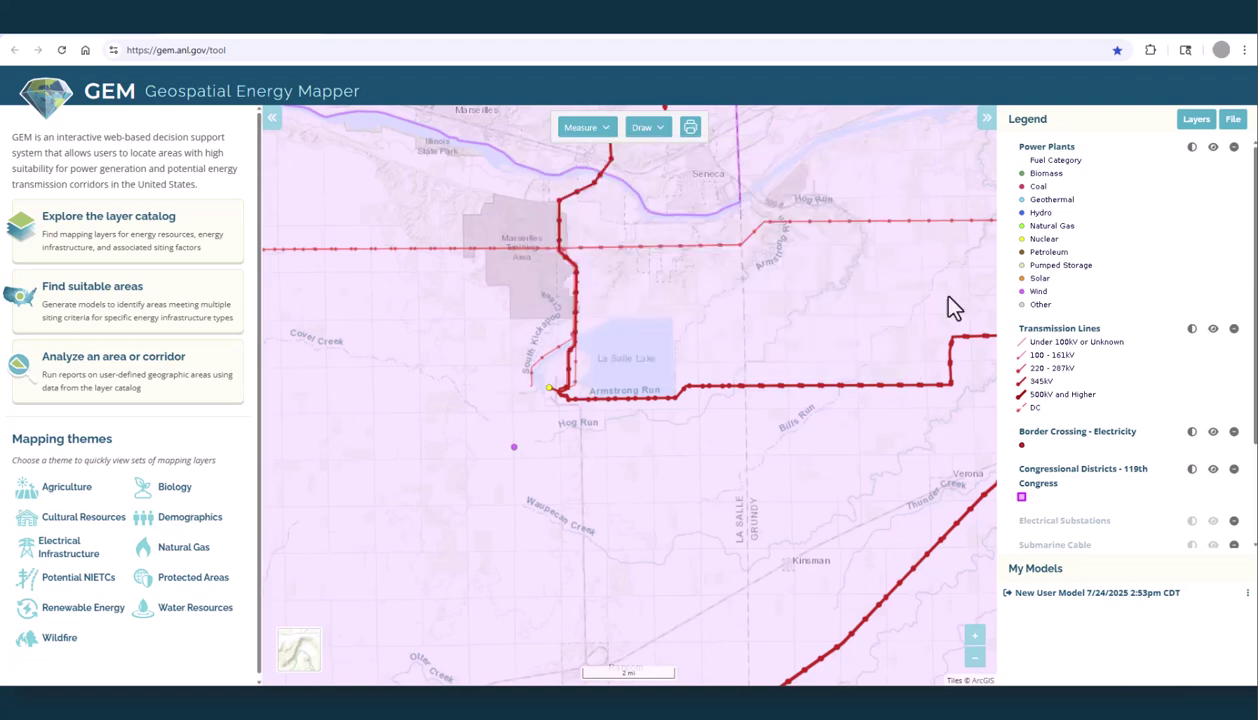
pyautogui.click(1212, 470)
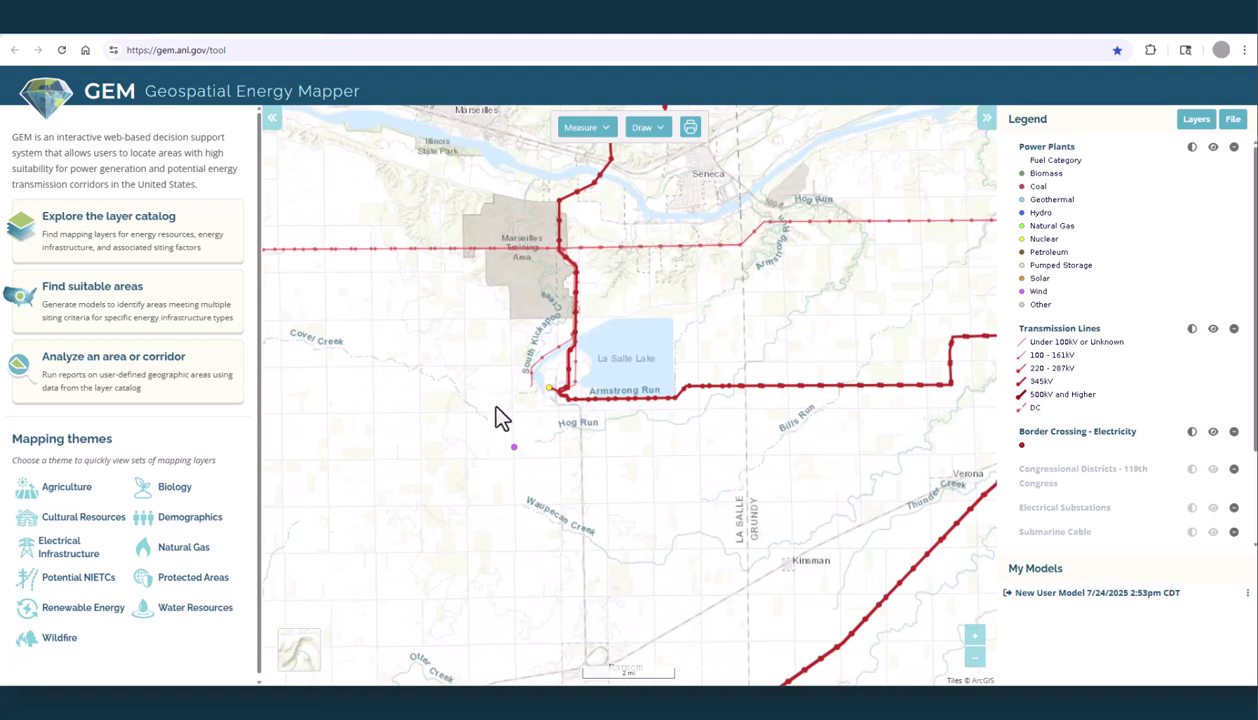
# Try the blank basemap, switch to satellite imagery and examine the nuclear plant beside La Salle Lake up close
pyautogui.moveTo(480, 401); pyautogui.dragTo(519, 416)
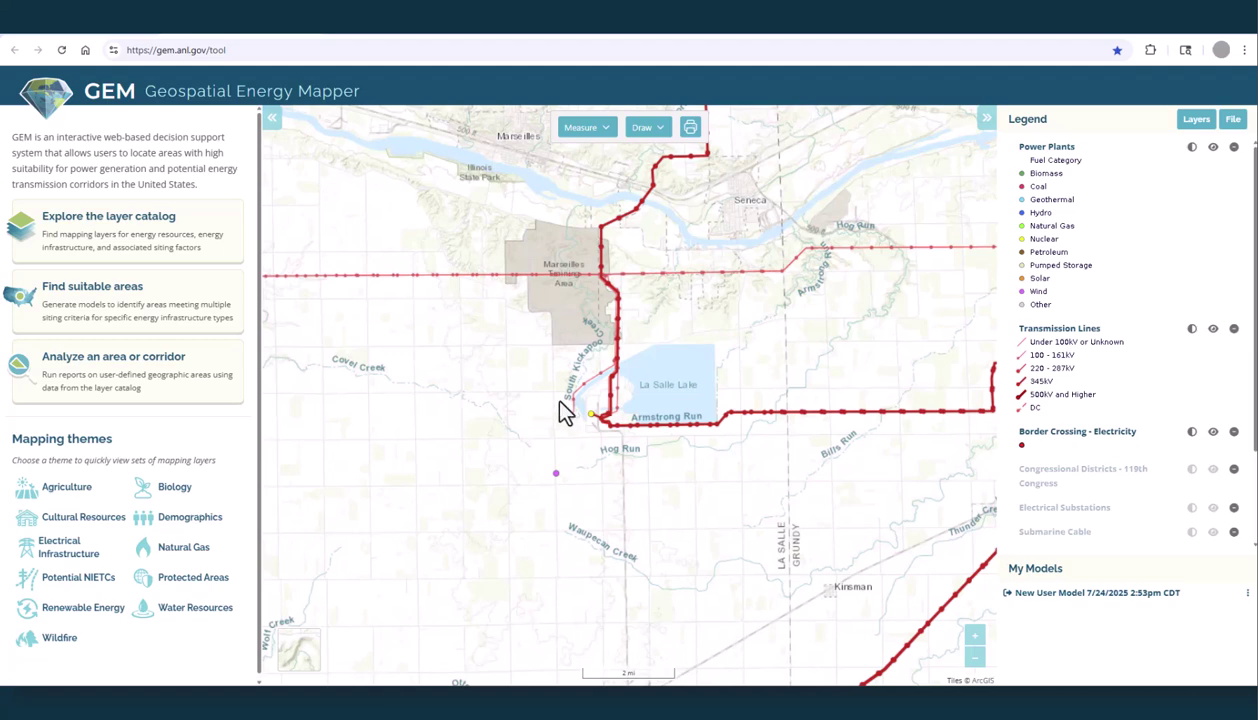
pyautogui.click(973, 636)
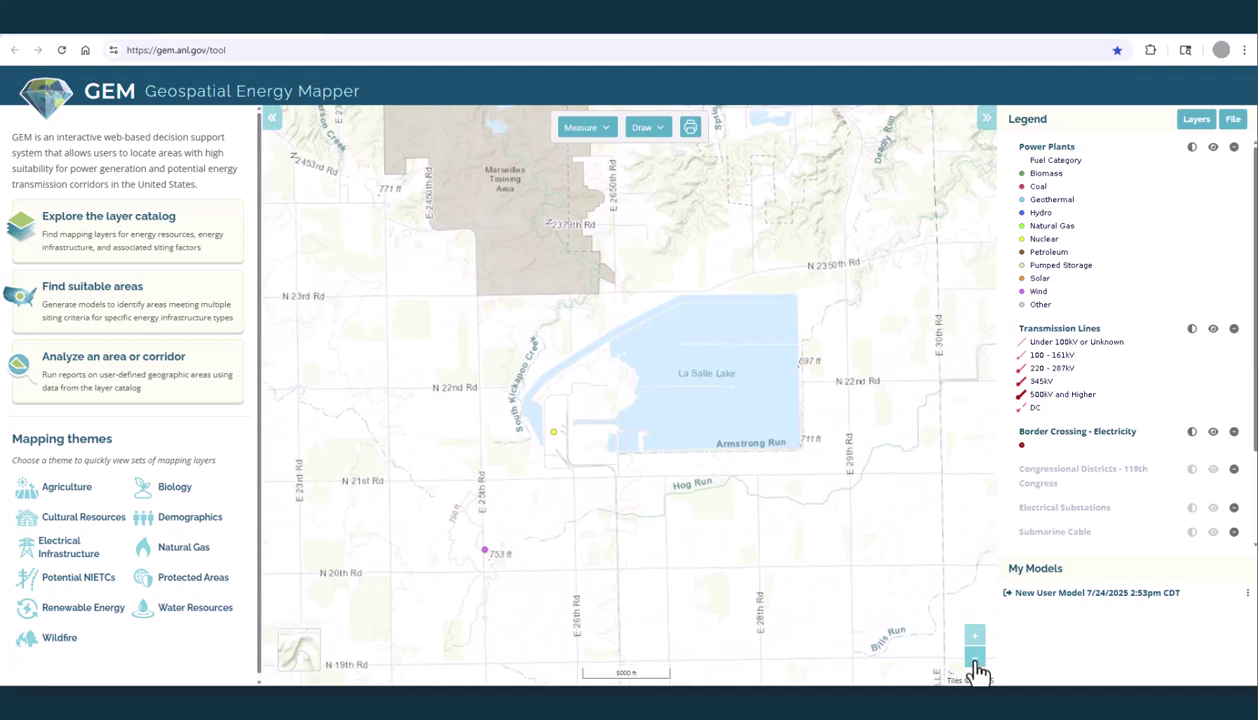
pyautogui.click(974, 657)
pyautogui.scroll(1, 499, 459)
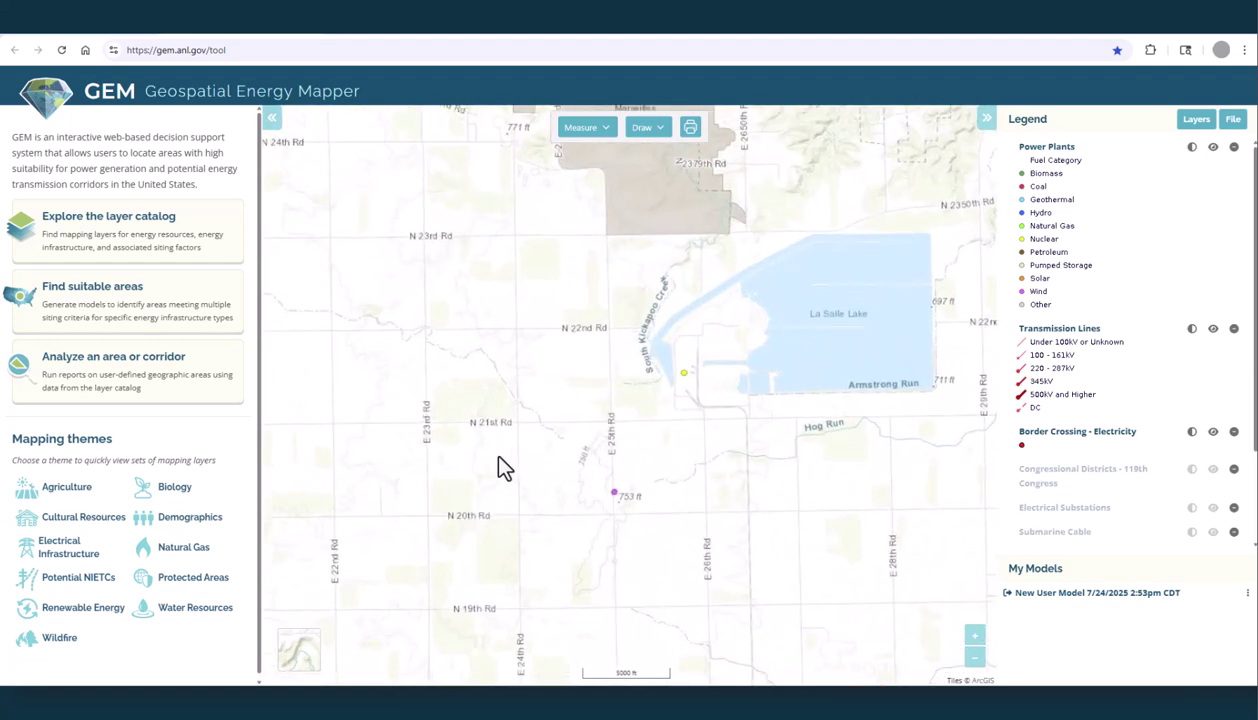
pyautogui.scroll(-1, 503, 468)
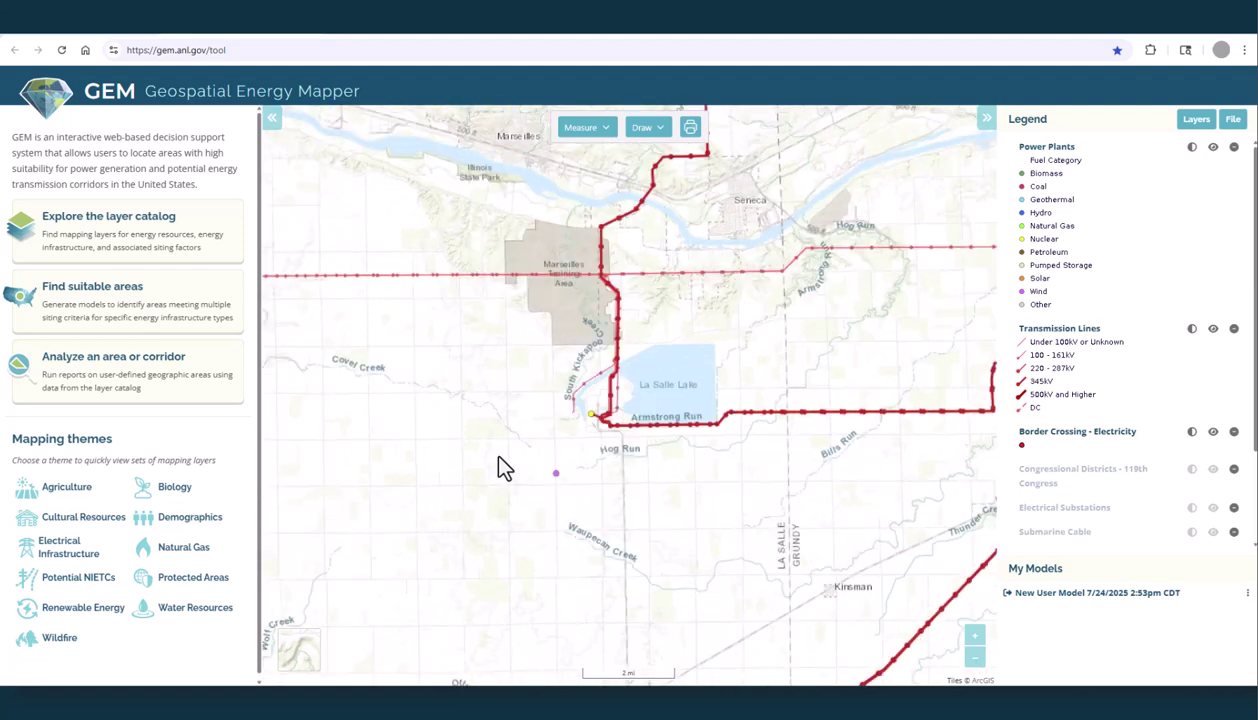
pyautogui.moveTo(297, 662)
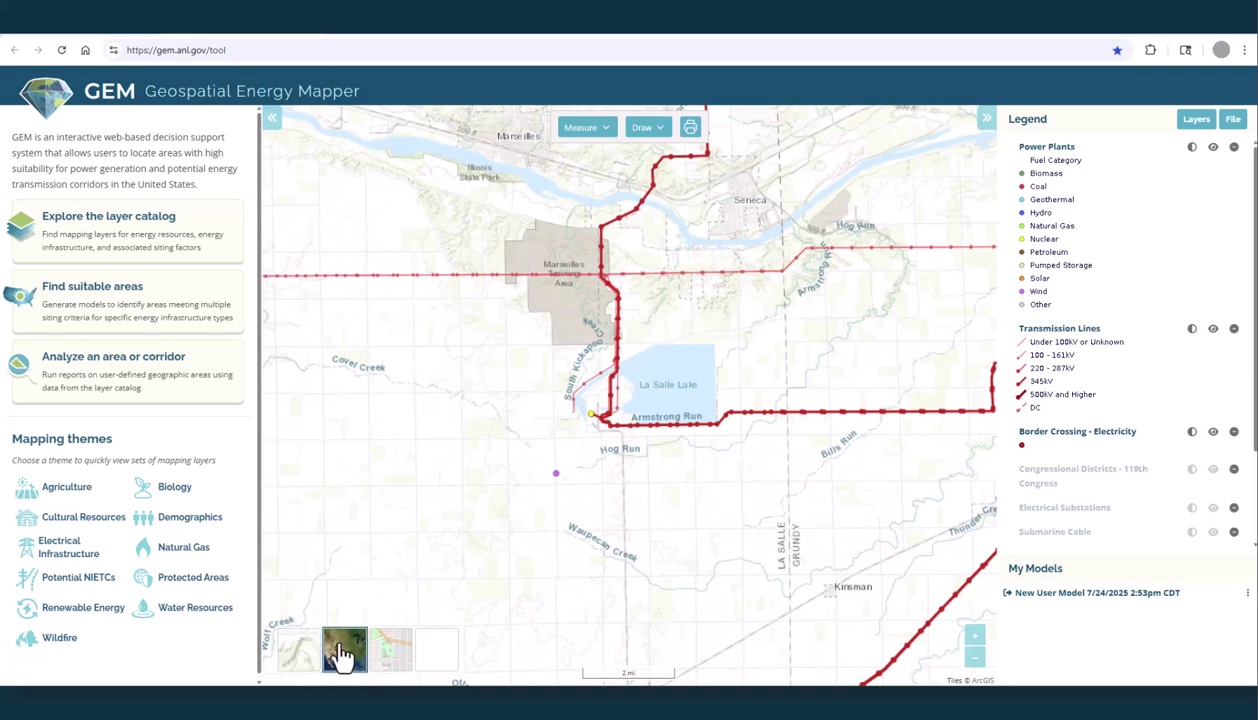
pyautogui.click(440, 660)
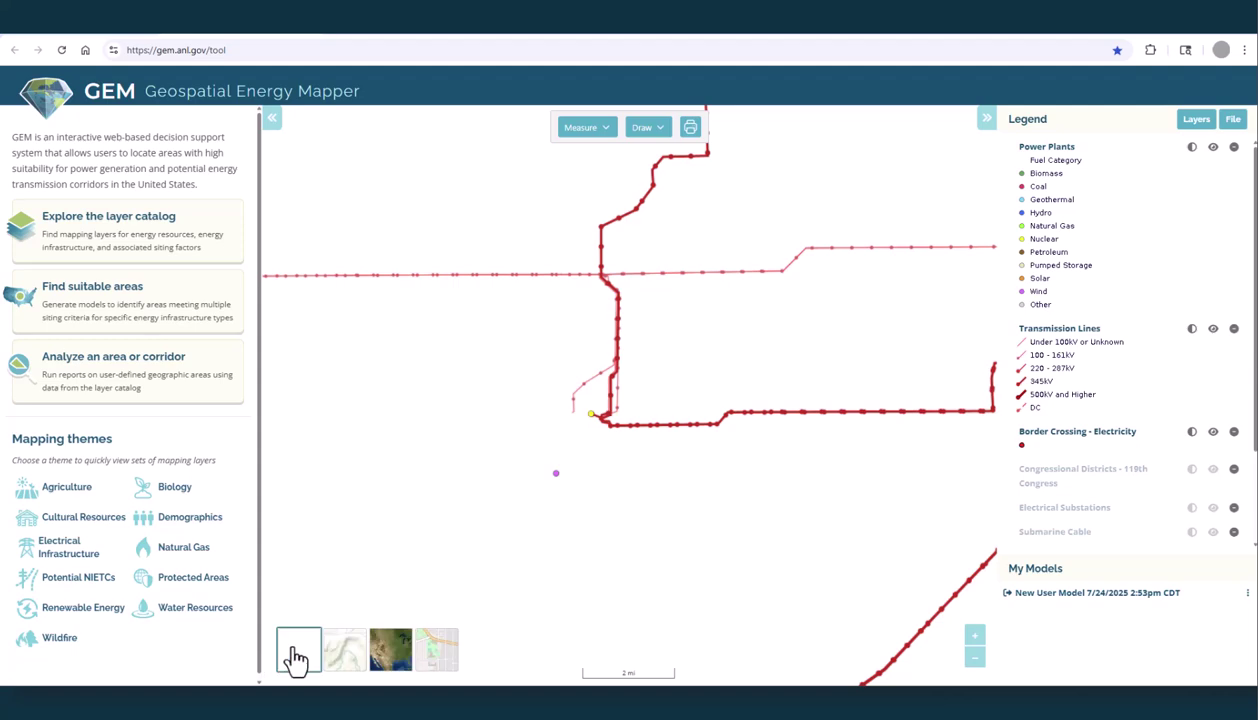
pyautogui.click(385, 654)
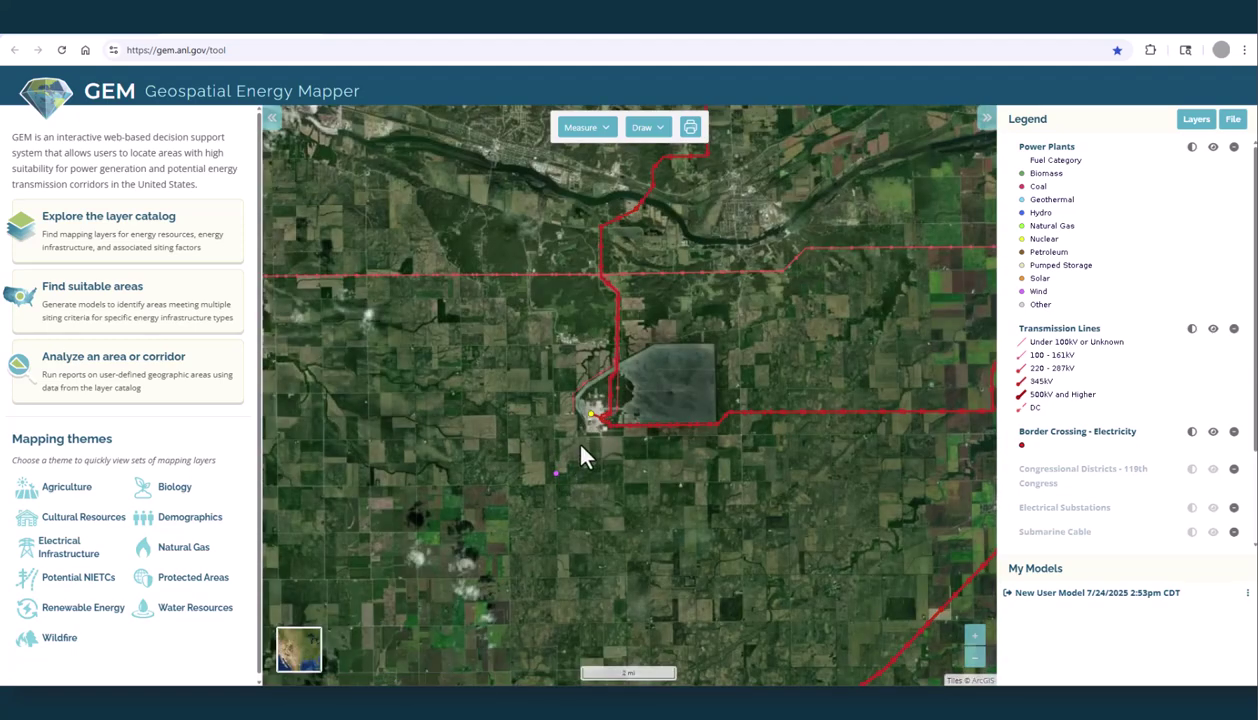
pyautogui.scroll(4, 592, 436)
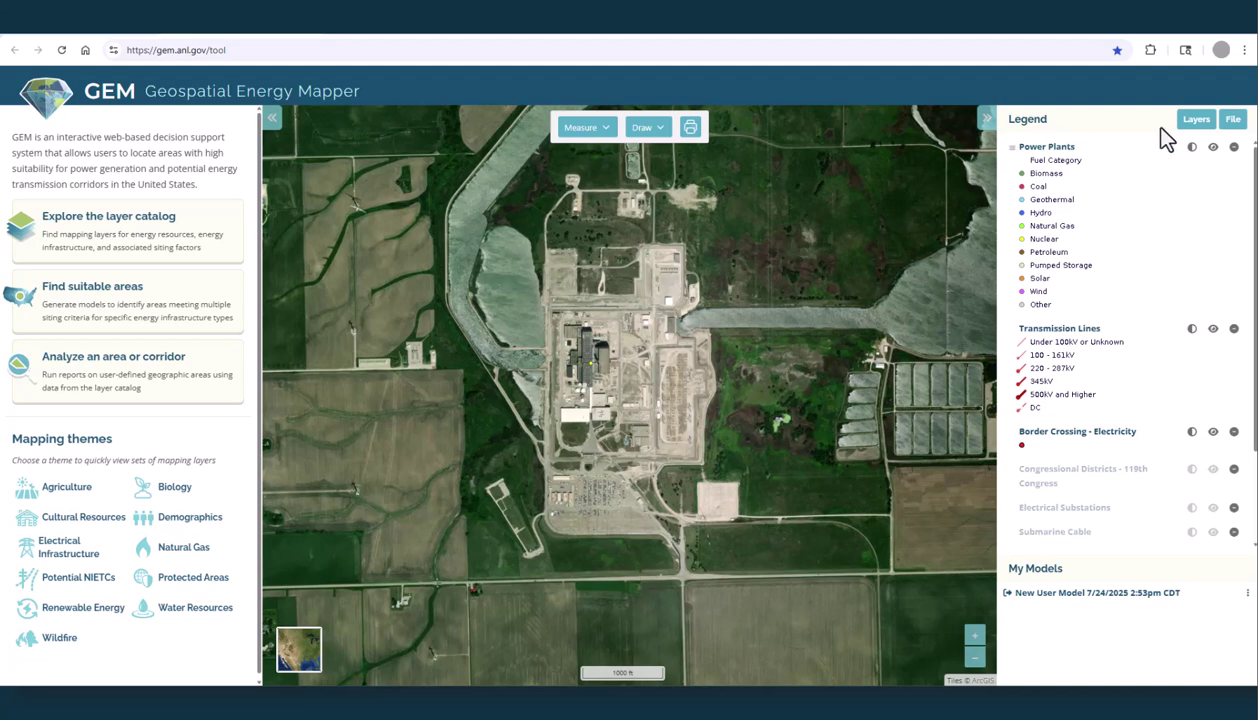
# Filter the layer catalog by the keyword "fema" and add the National Risk Index layer to the map
pyautogui.click(1196, 119)
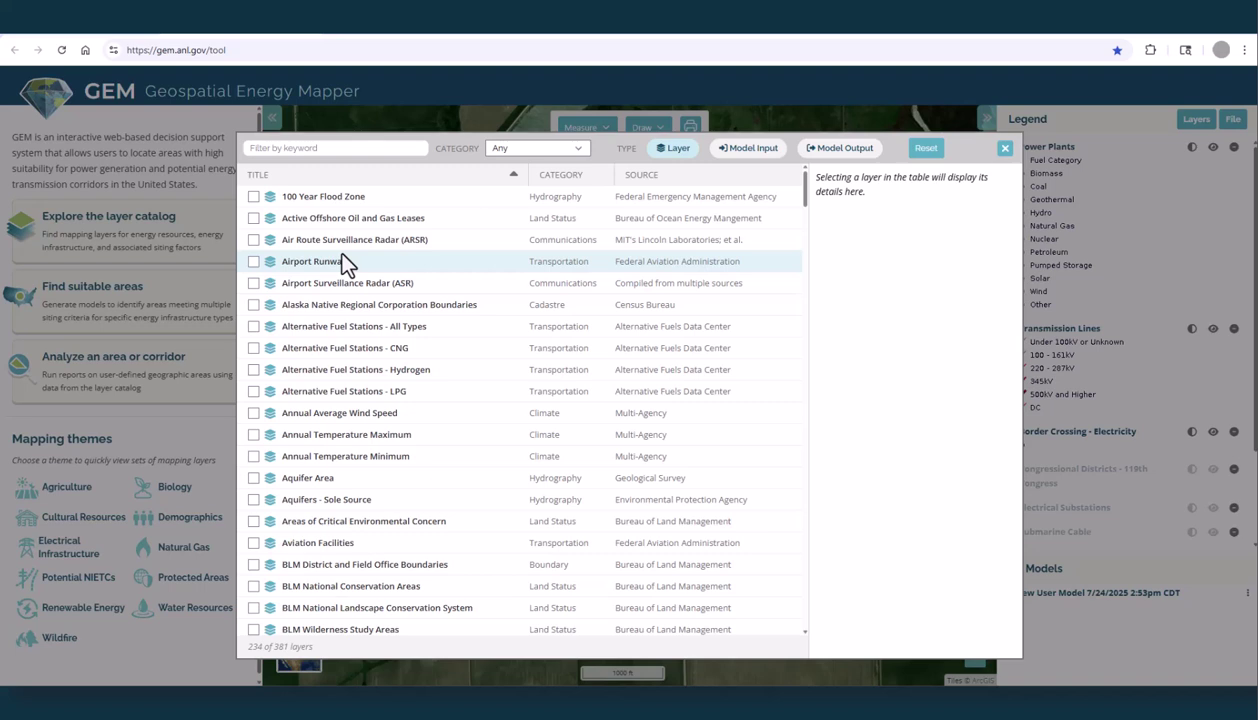
pyautogui.click(331, 148)
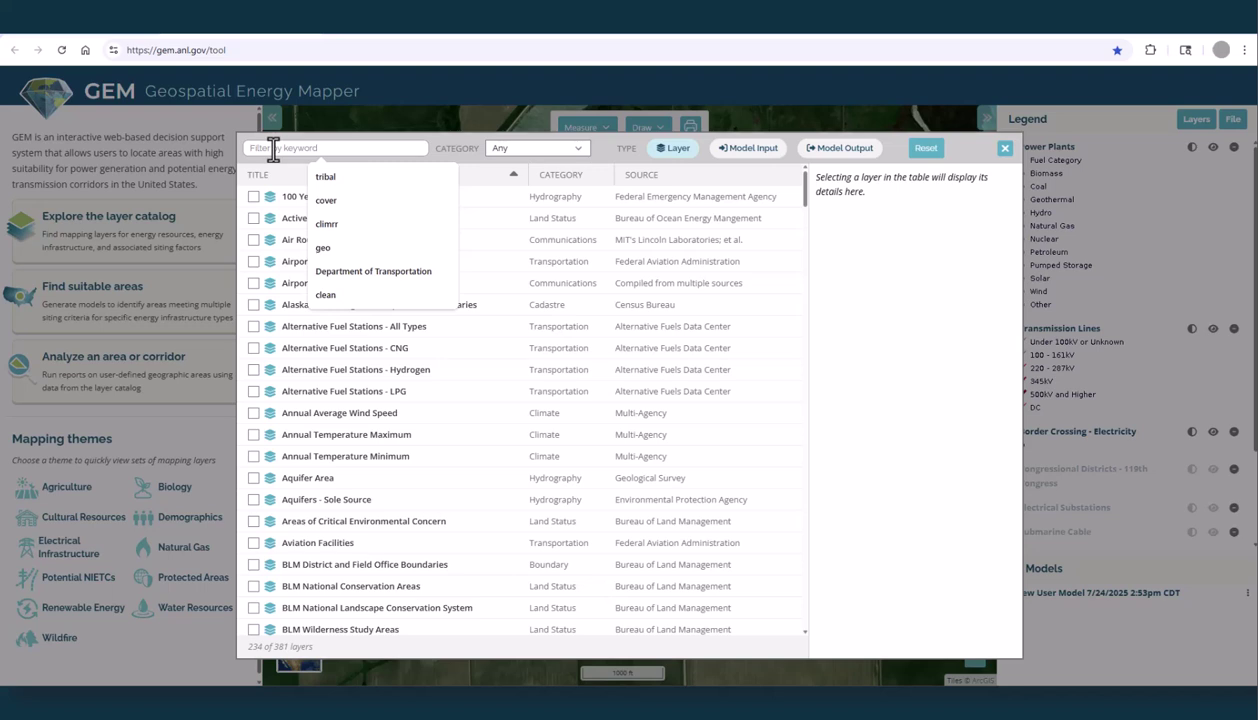
pyautogui.write('fema')
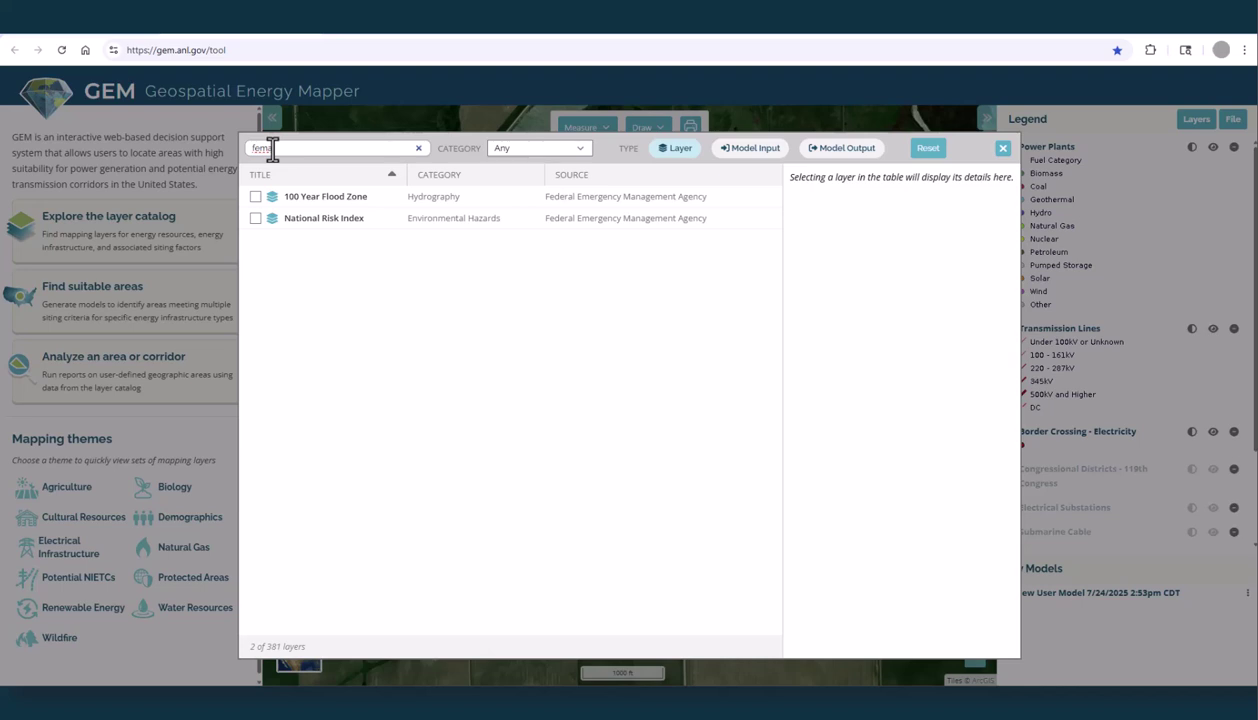
pyautogui.click(253, 219)
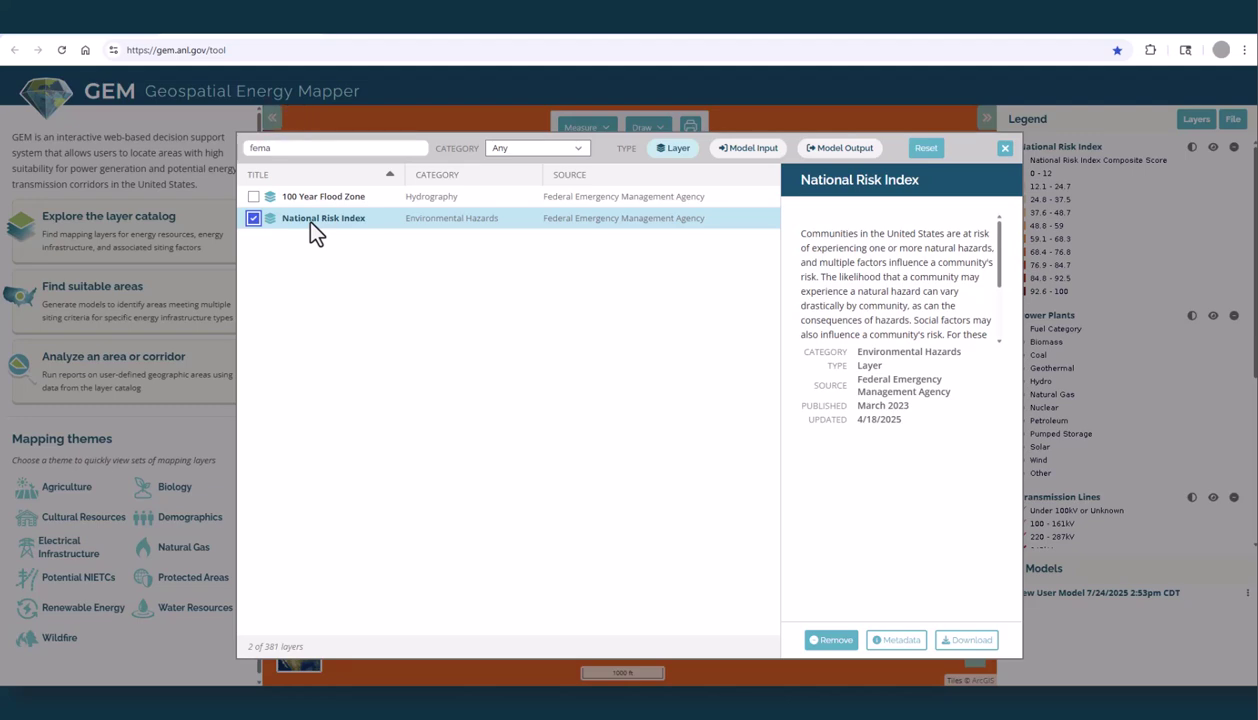
pyautogui.click(1005, 150)
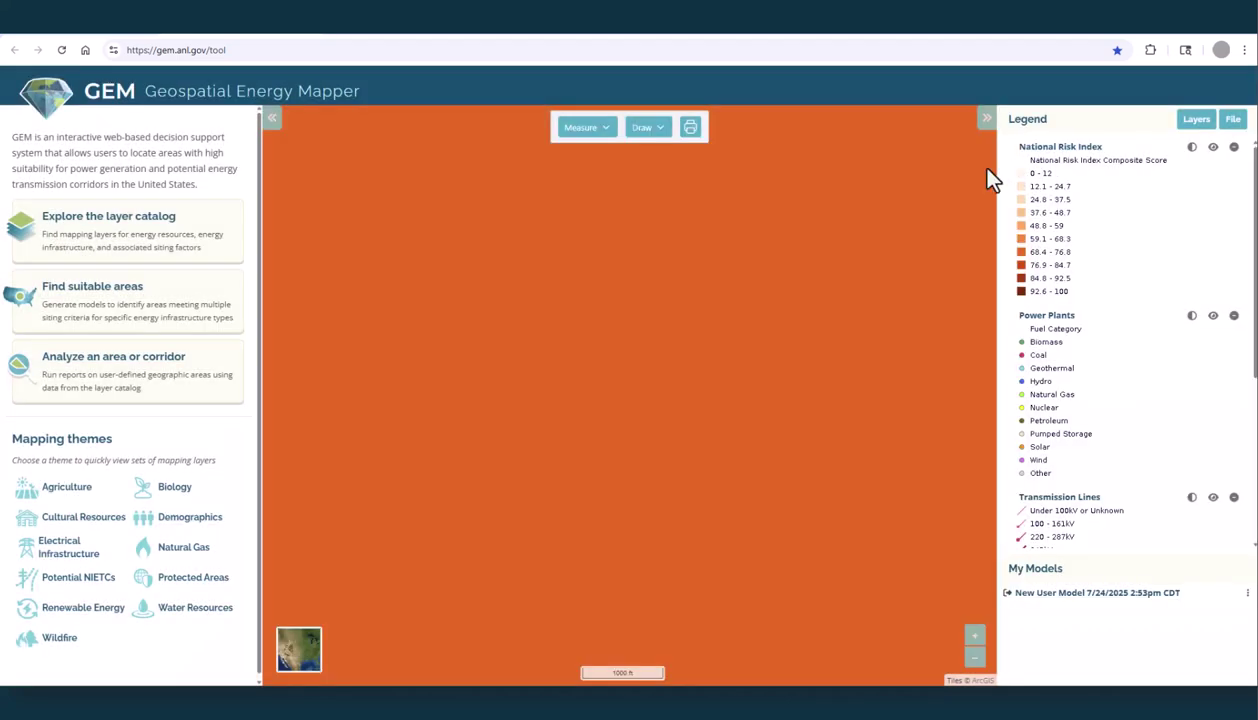
# Hide the Power Plants, Transmission Lines and Border Crossing - Electricity layers
pyautogui.click(1213, 315)
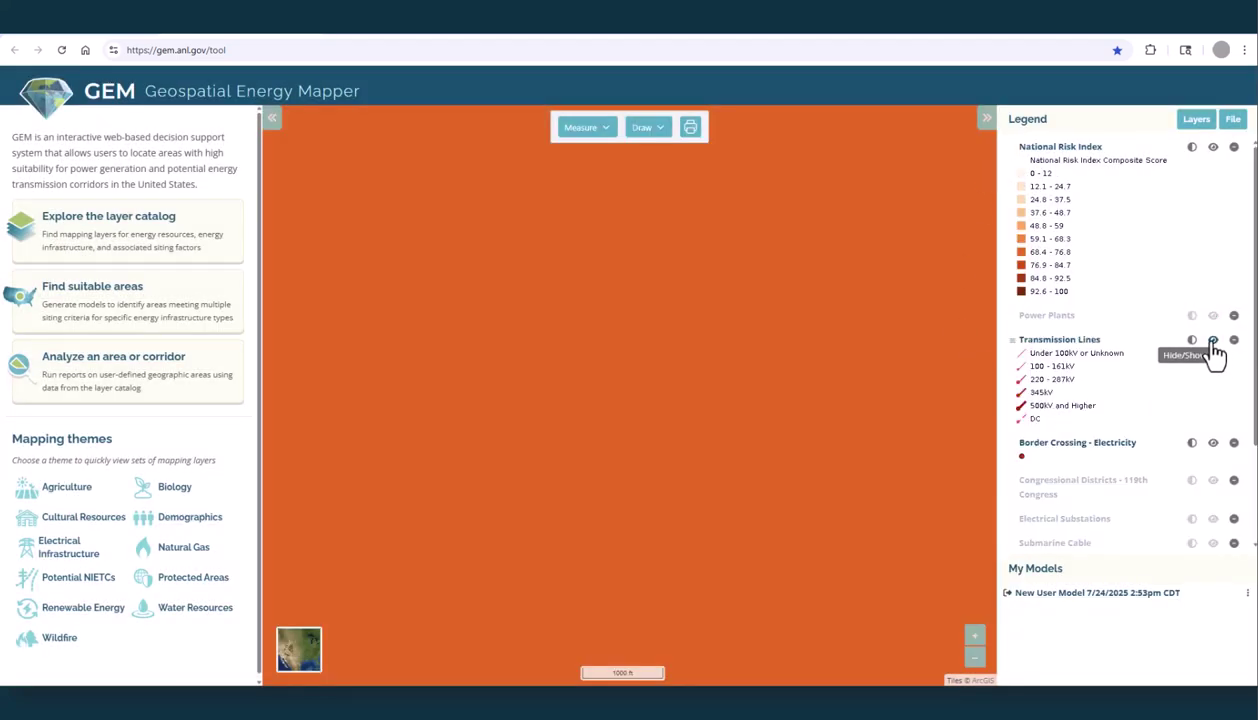
pyautogui.click(1213, 340)
pyautogui.click(1213, 364)
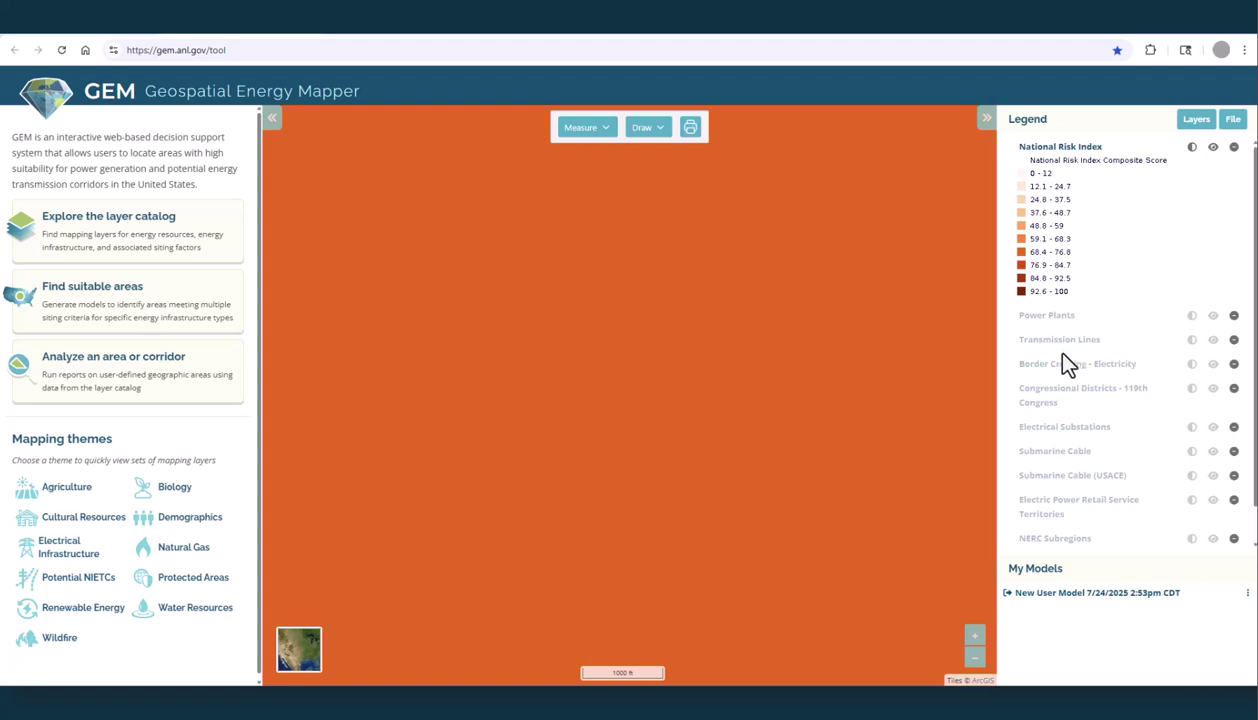
# Restore the topographic basemap and view the National Risk Index across the whole contiguous United States
pyautogui.scroll(-5, 590, 371)
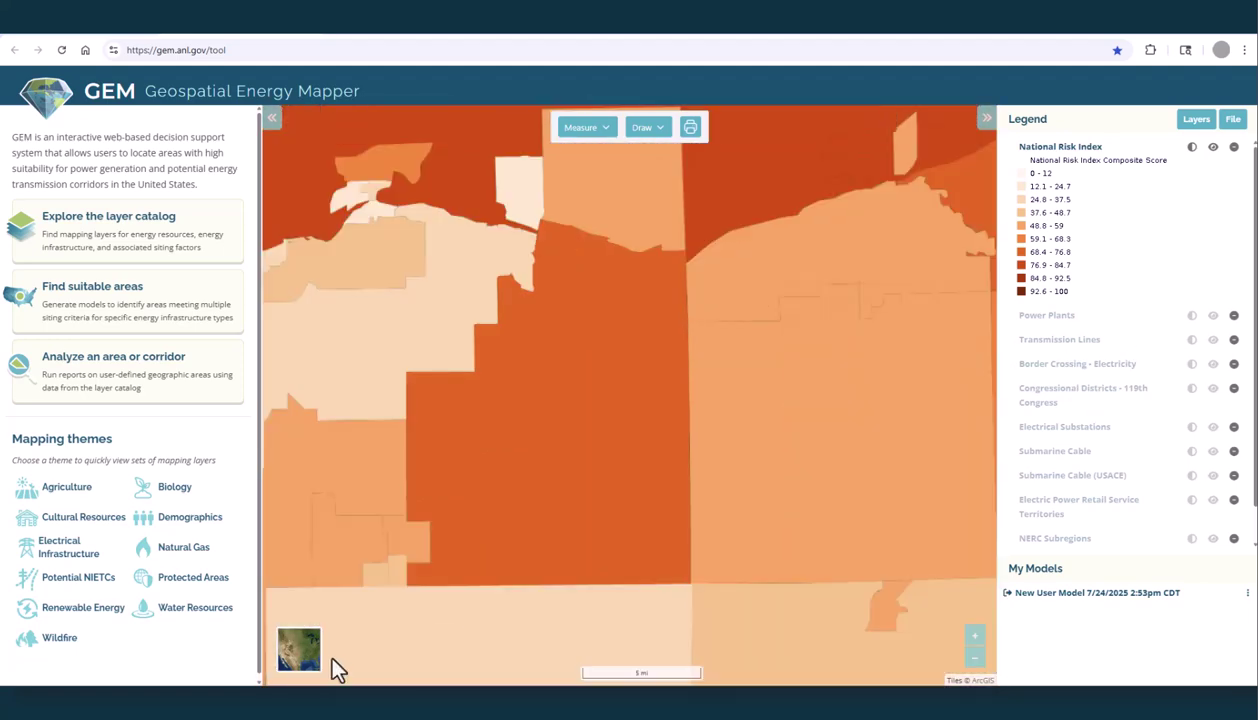
pyautogui.moveTo(298, 655)
pyautogui.click(350, 655)
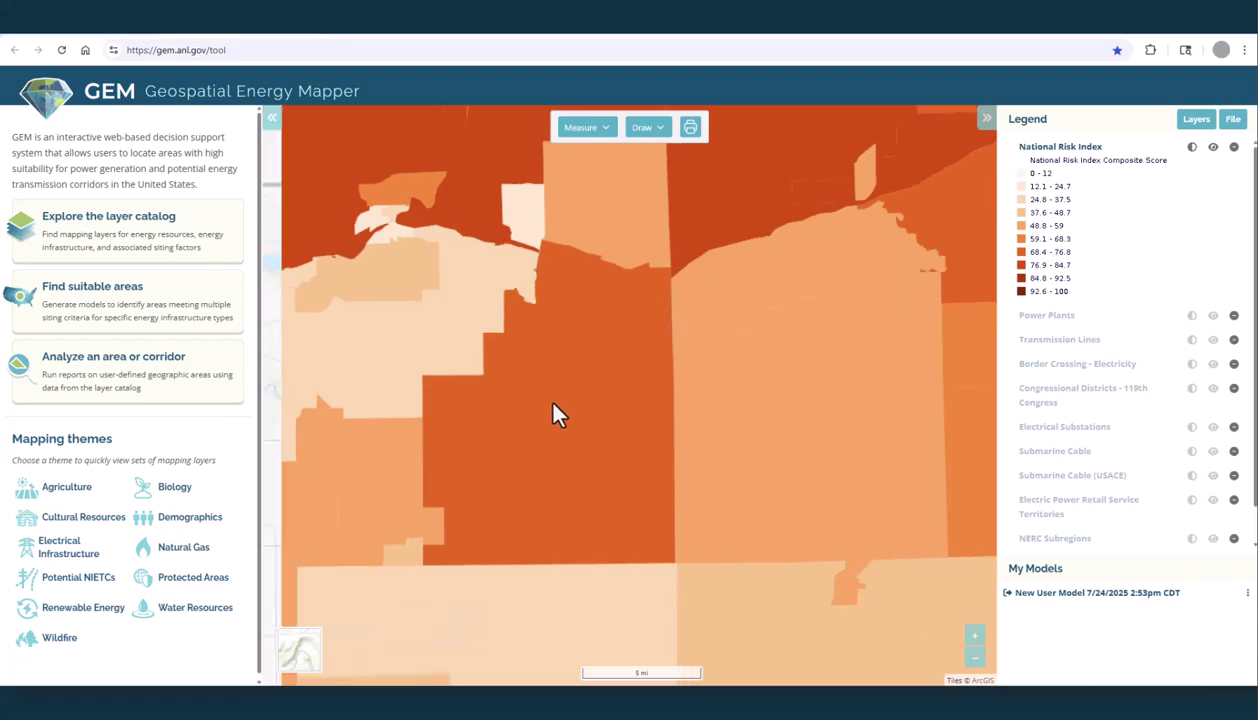
pyautogui.scroll(-3, 553, 415)
pyautogui.scroll(-3, 550, 414)
pyautogui.moveTo(489, 463); pyautogui.dragTo(691, 430)
pyautogui.scroll(-2, 630, 383)
pyautogui.moveTo(528, 385); pyautogui.dragTo(660, 416)
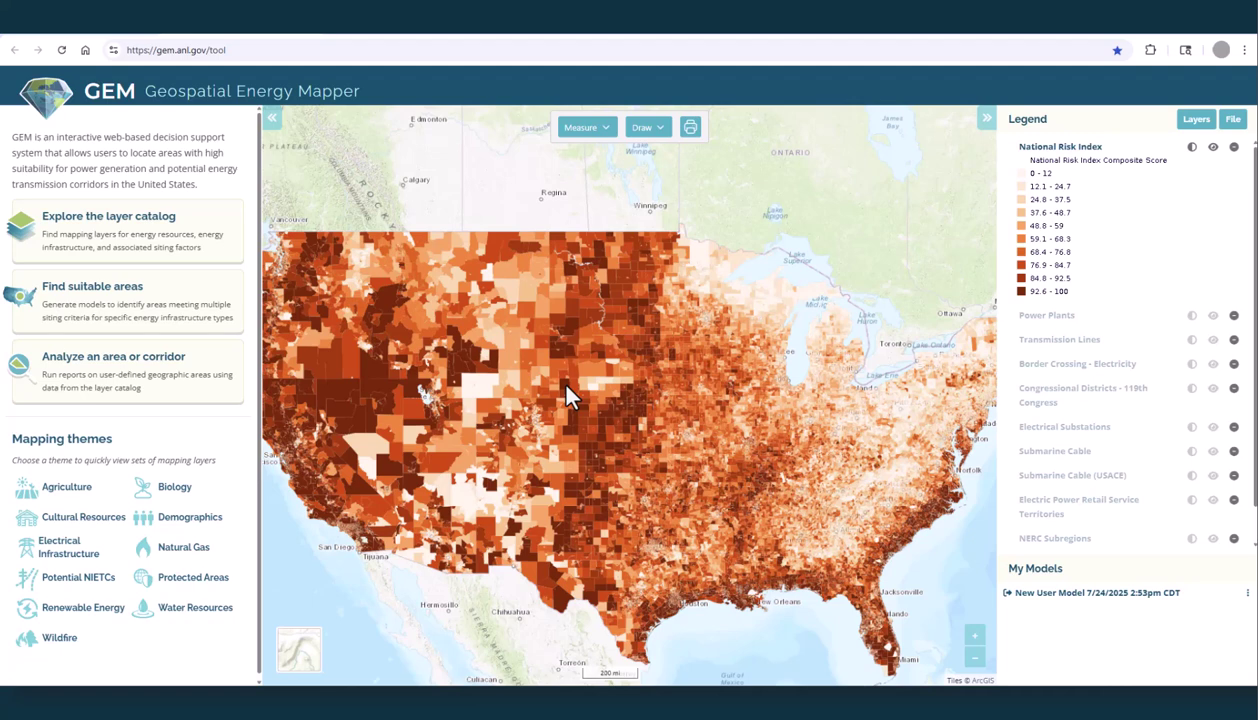
pyautogui.scroll(-1, 567, 385)
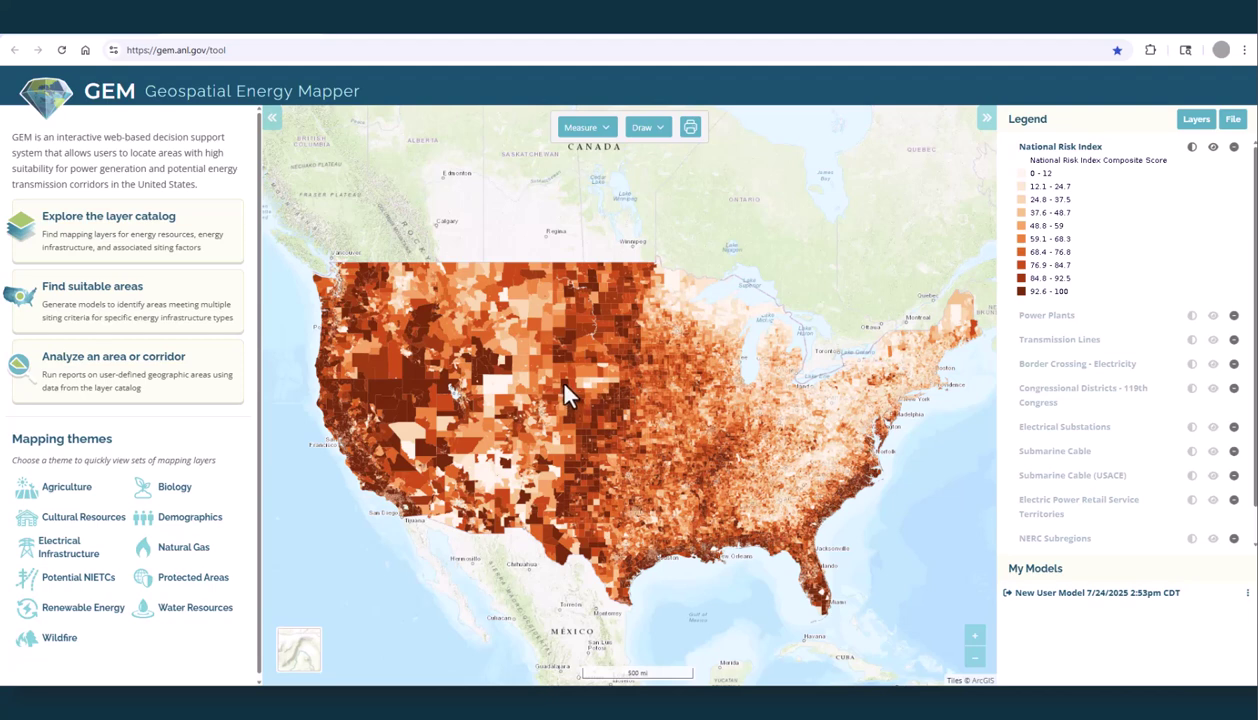
# Inspect the National Risk Index attributes of an area in western Nebraska down to its hazard ratings in an enlarged info window
pyautogui.click(565, 387)
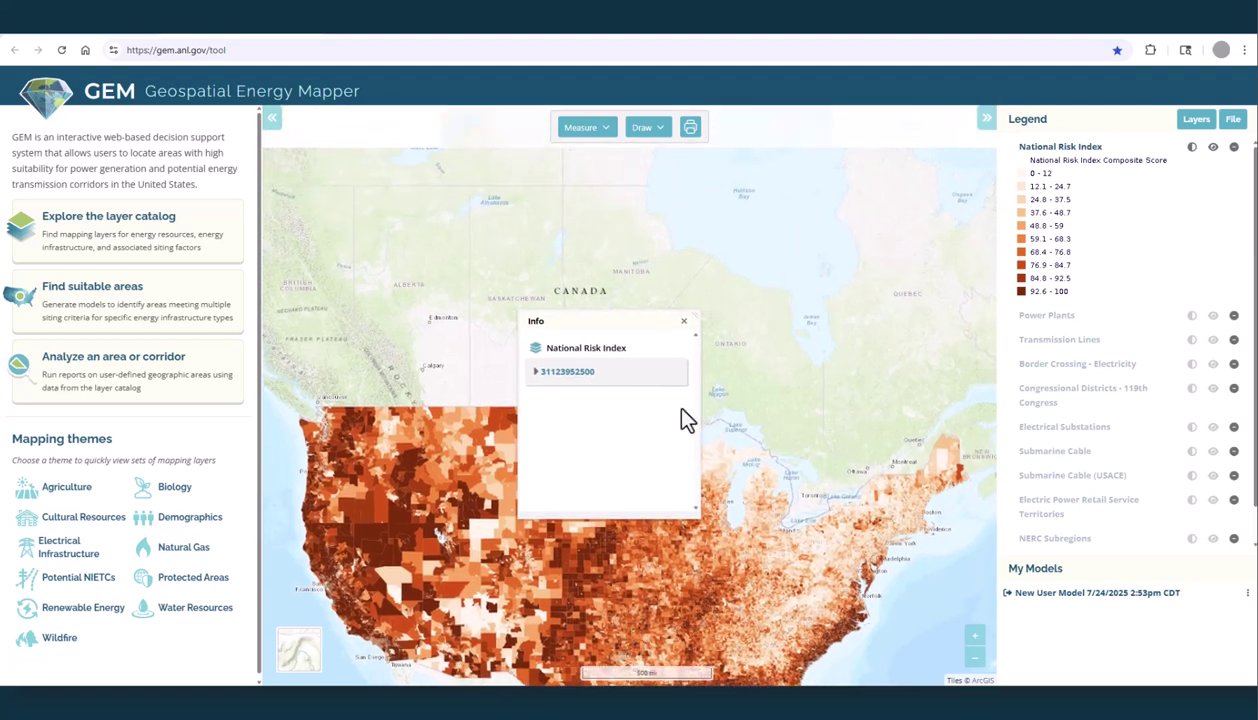
pyautogui.moveTo(697, 313); pyautogui.dragTo(842, 157)
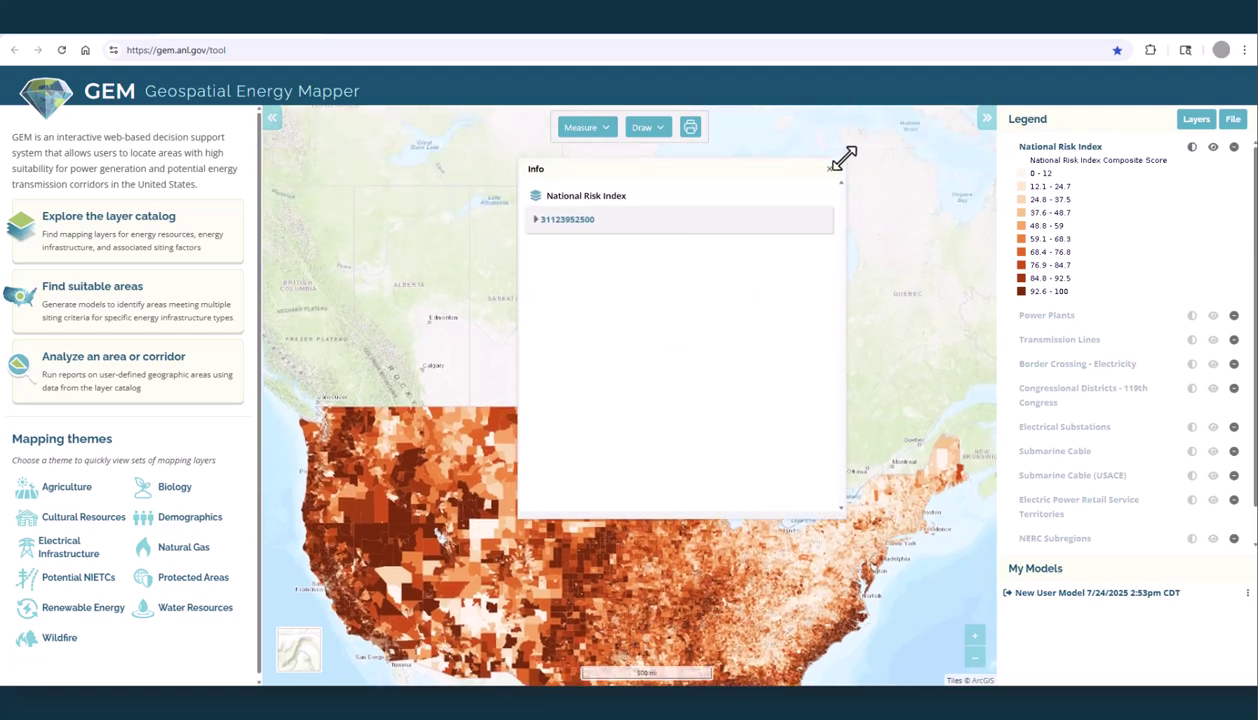
pyautogui.click(563, 213)
pyautogui.moveTo(845, 327); pyautogui.dragTo(844, 447)
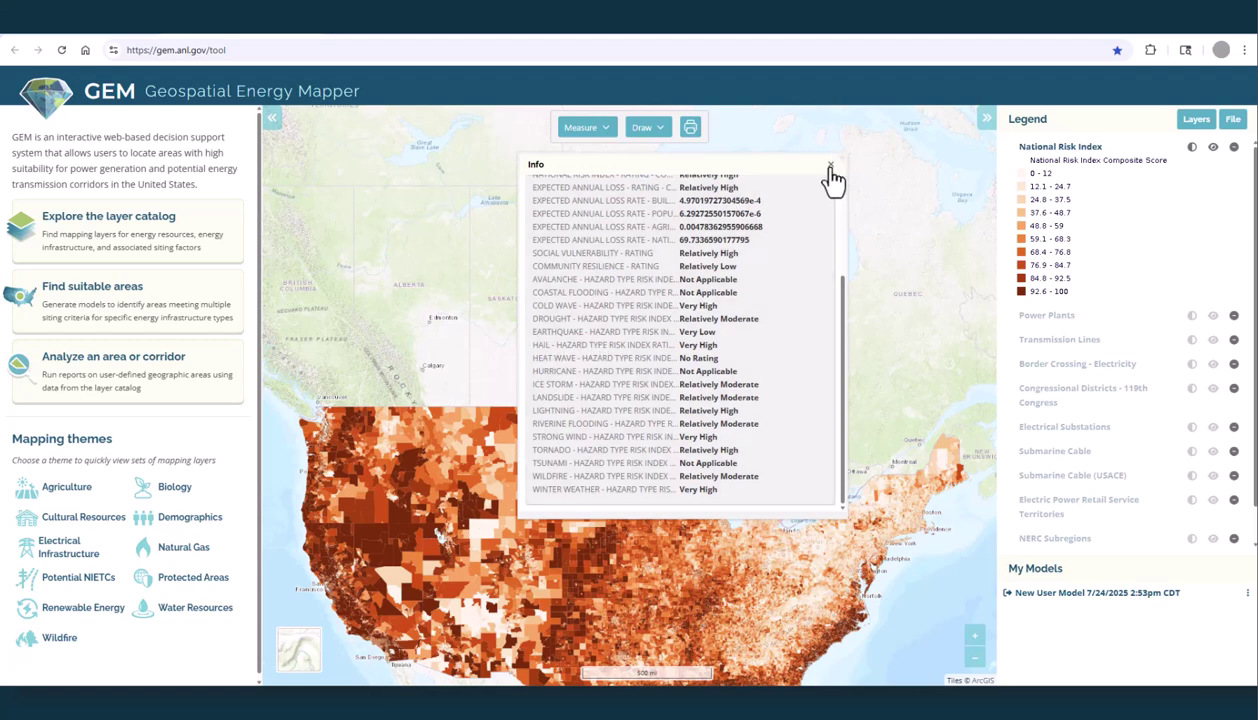
pyautogui.click(830, 164)
pyautogui.moveTo(550, 540); pyautogui.dragTo(541, 386)
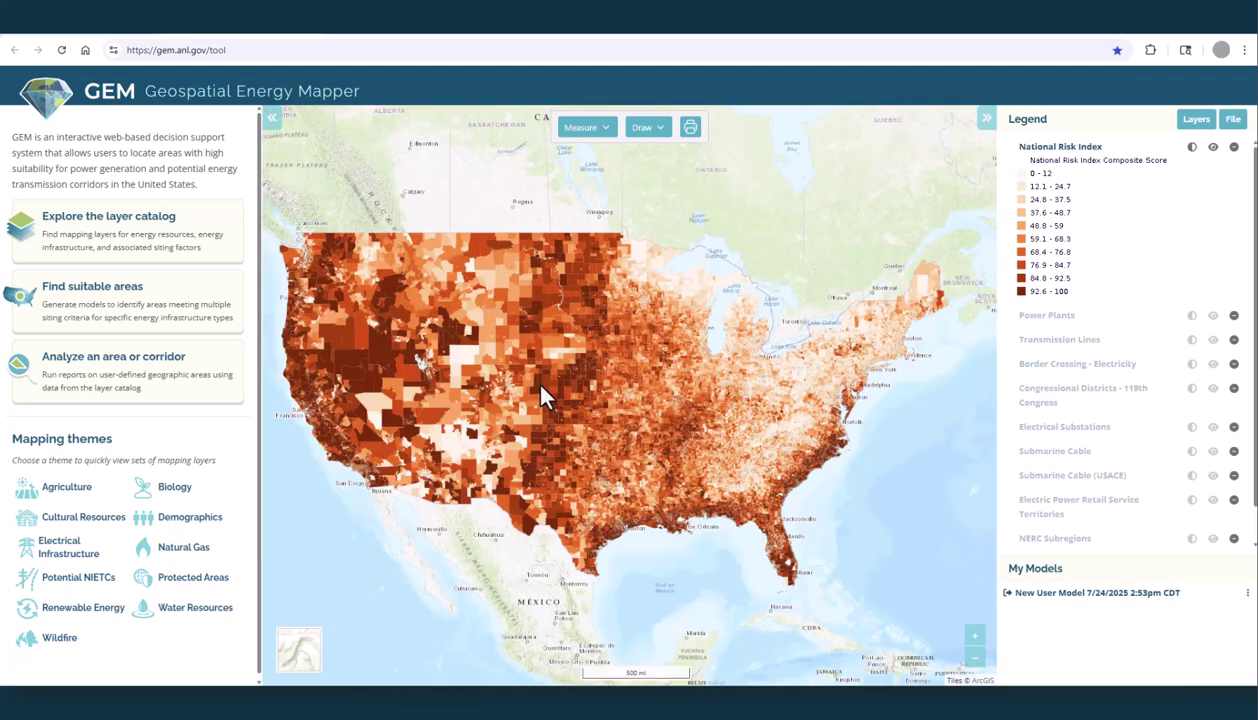
# Hide the National Risk Index layer and add the National Monument layer, found in the catalog with the keyword "monum"
pyautogui.click(1213, 147)
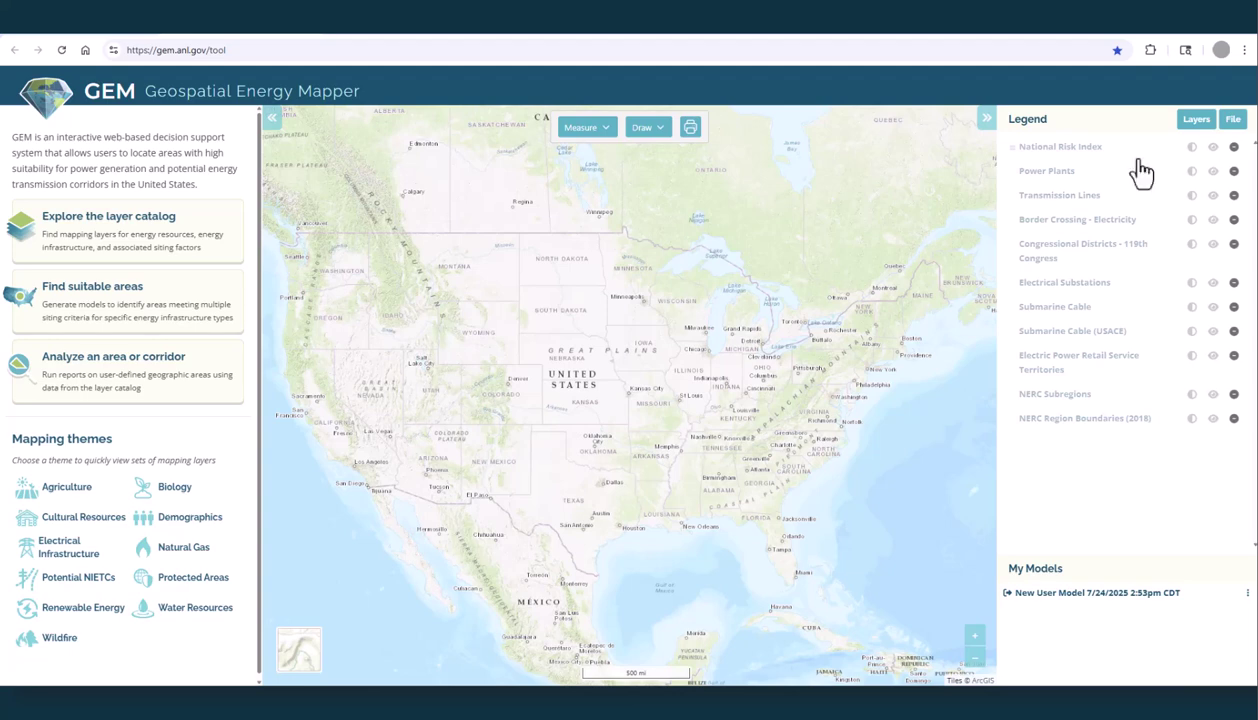
pyautogui.click(1193, 121)
pyautogui.click(1196, 119)
pyautogui.click(297, 148)
pyautogui.write('monum')
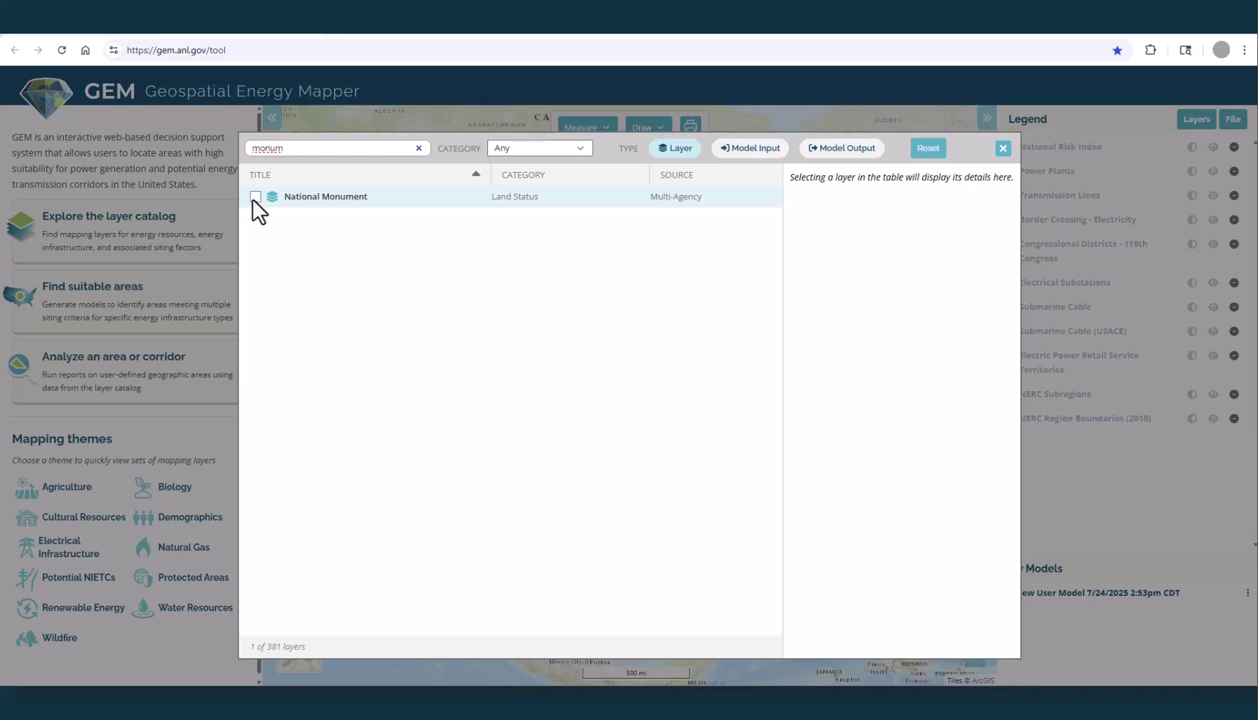
pyautogui.click(255, 197)
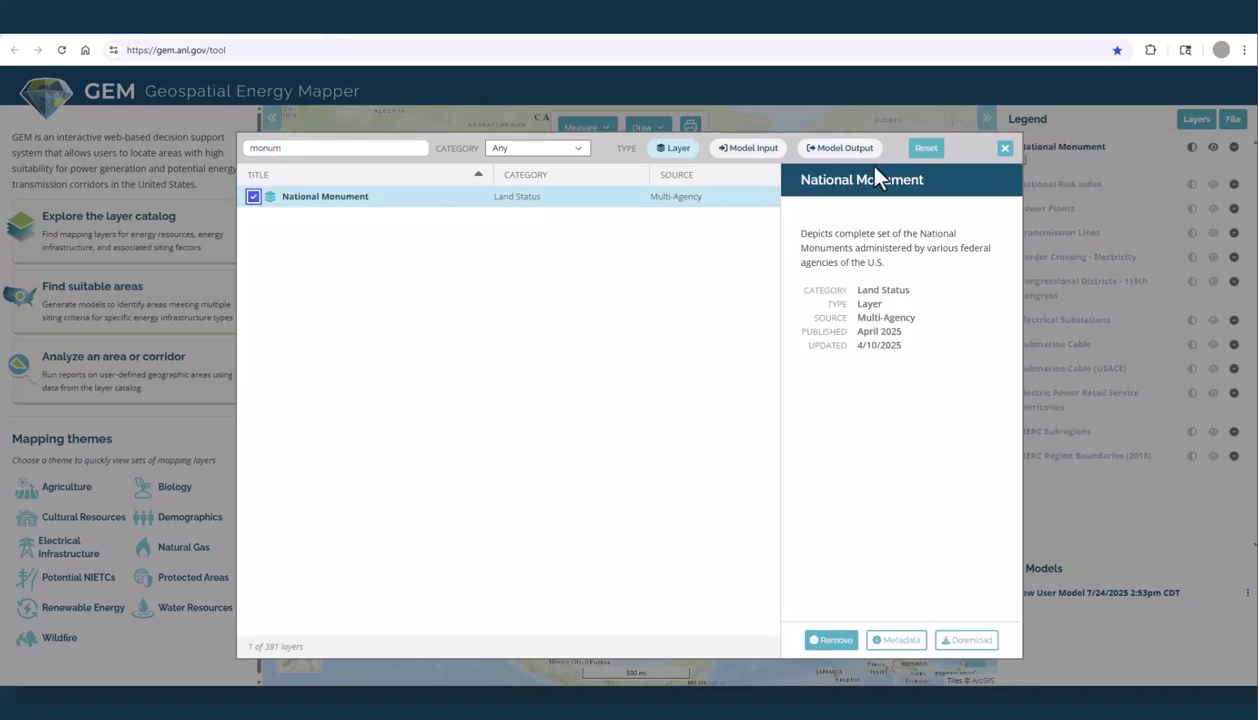
pyautogui.click(1005, 149)
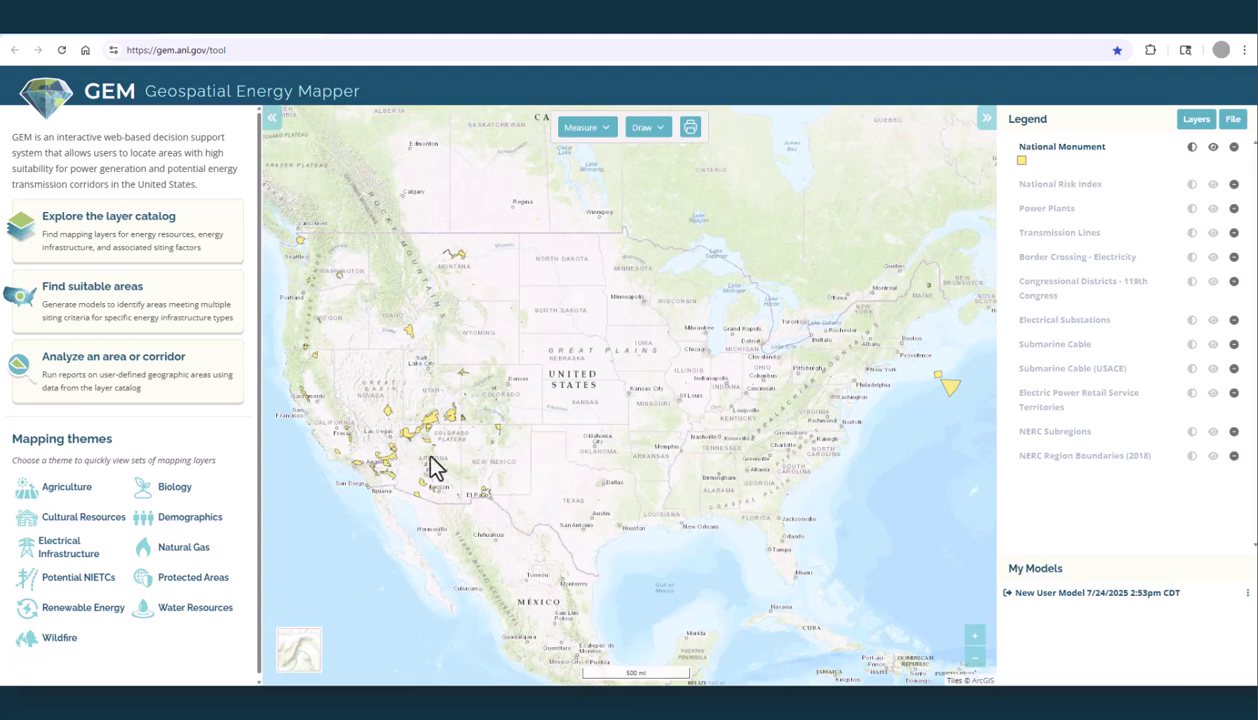
# Identify the national monument area southeast of Joshua Tree National Park in Southern California, then close its info window
pyautogui.moveTo(435, 462); pyautogui.dragTo(514, 466)
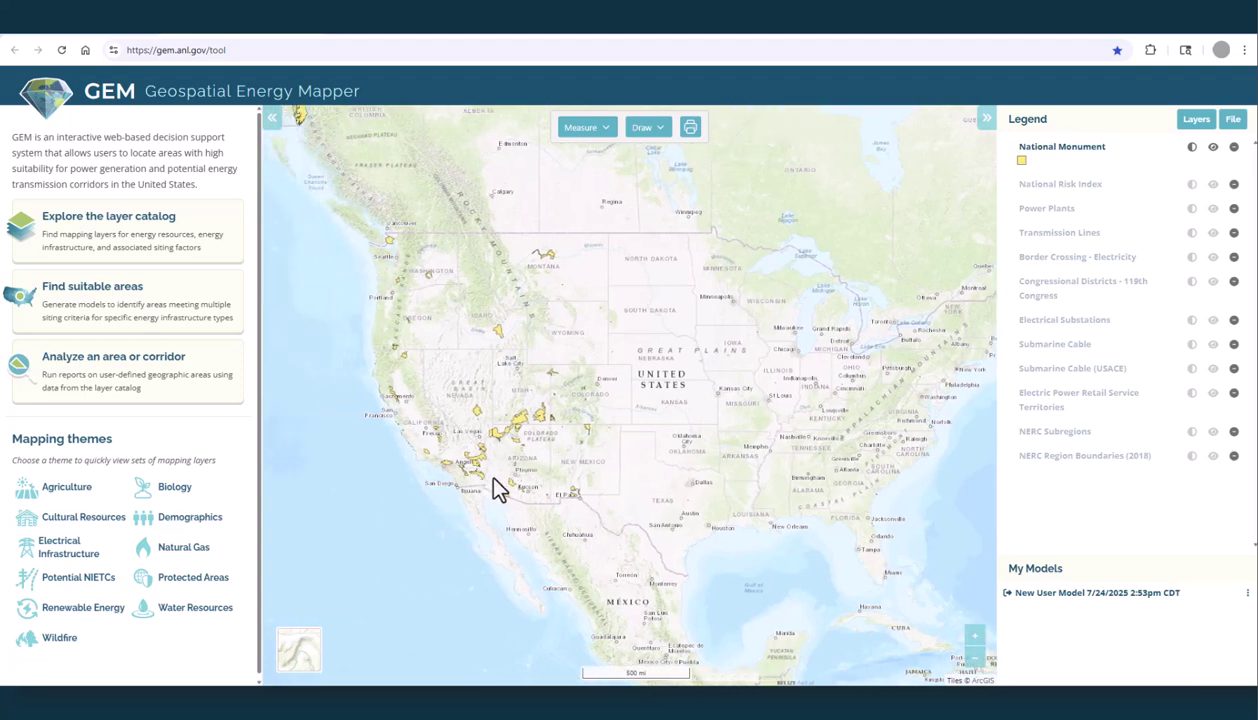
pyautogui.scroll(3, 474, 489)
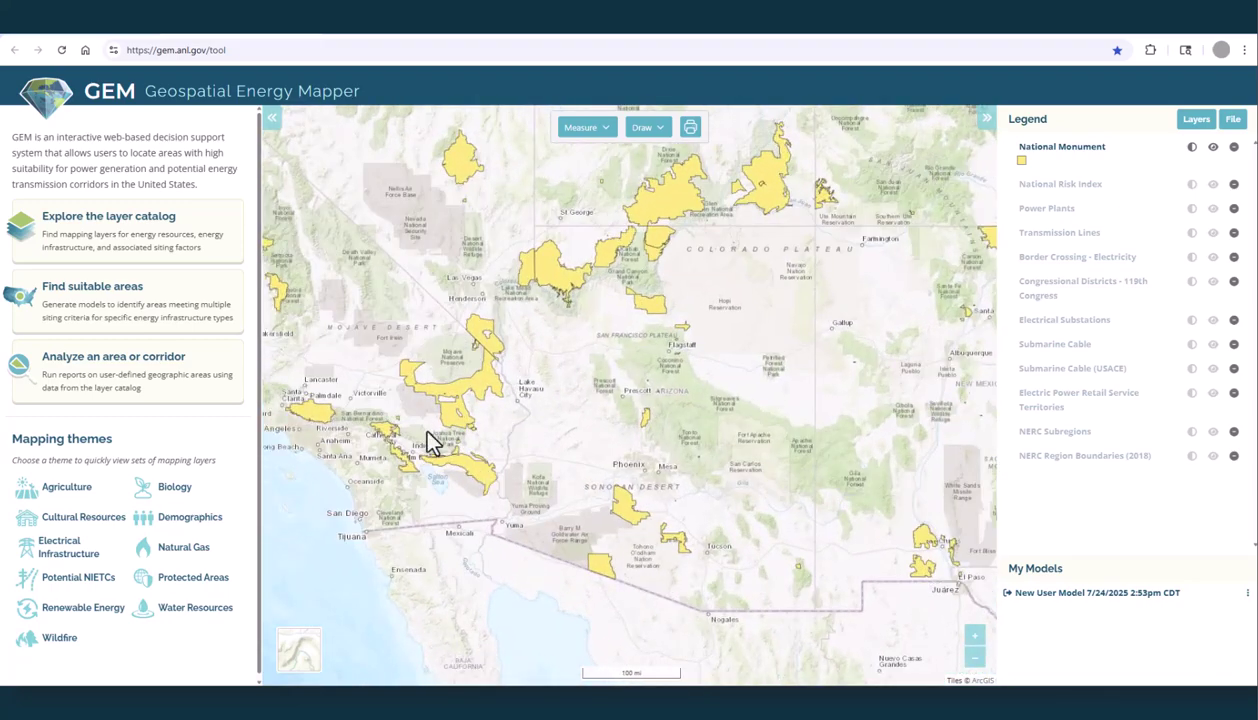
pyautogui.moveTo(427, 444); pyautogui.dragTo(525, 449)
pyautogui.scroll(2, 521, 440)
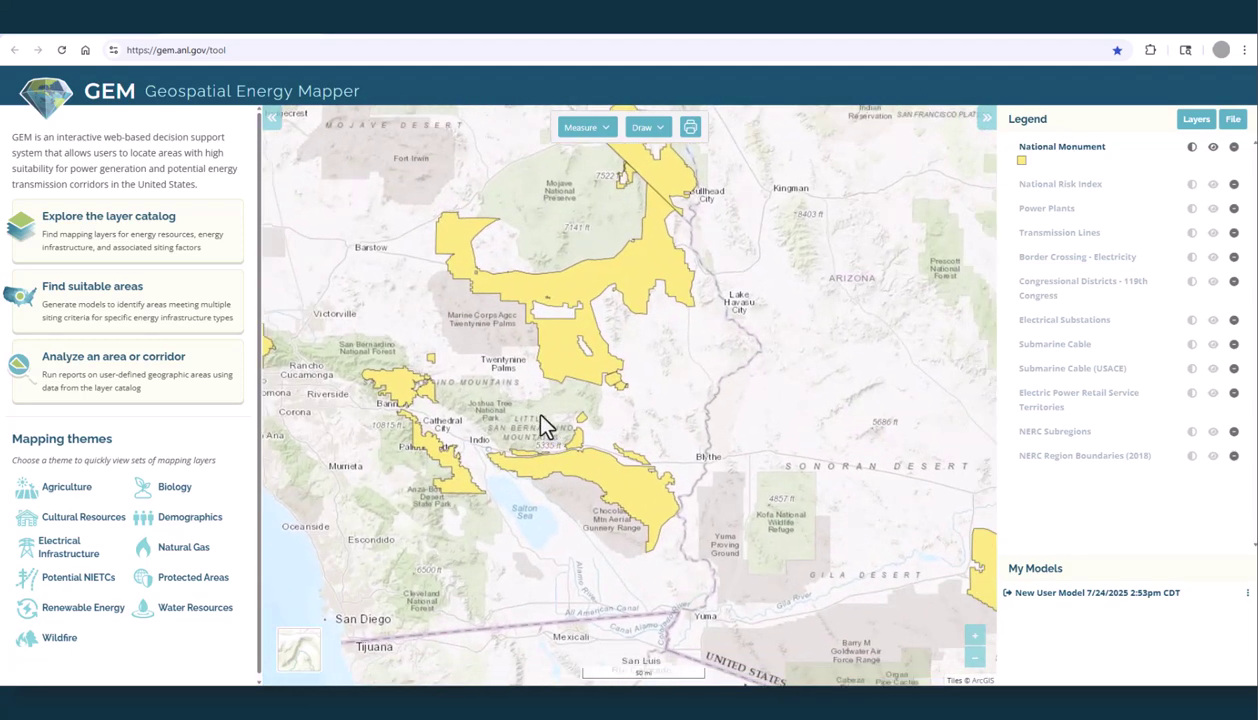
pyautogui.click(578, 438)
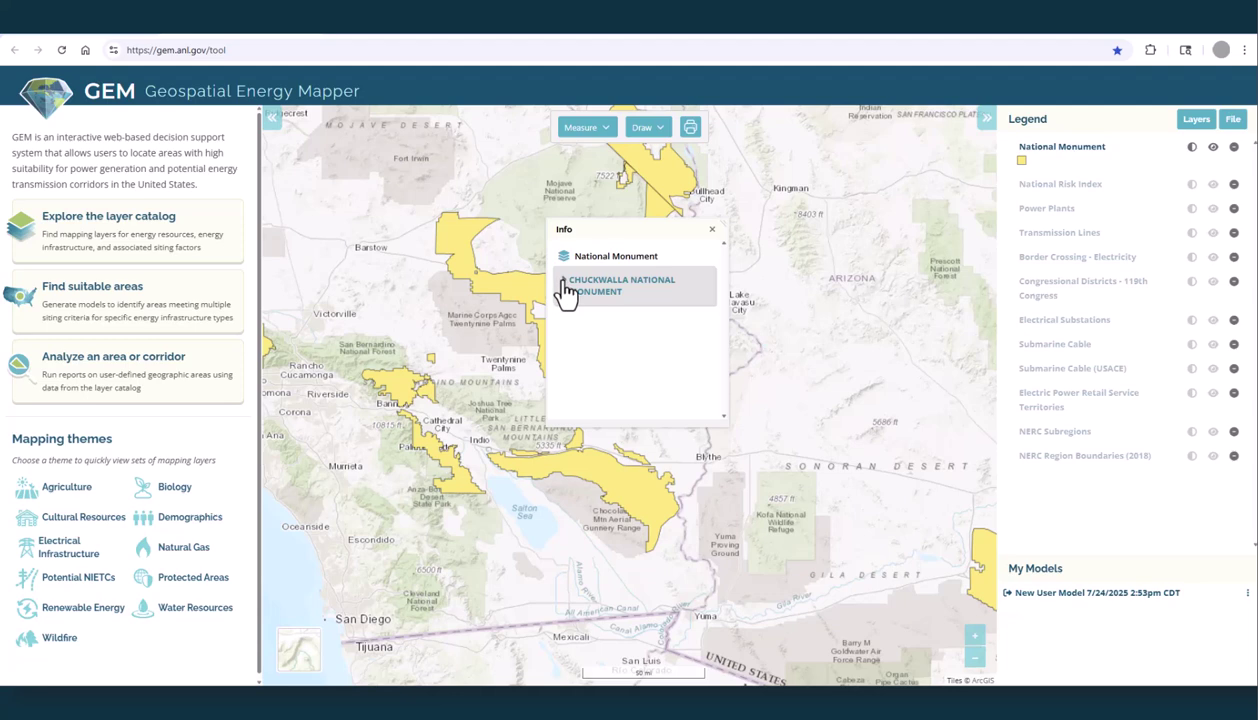
pyautogui.click(565, 290)
pyautogui.click(555, 445)
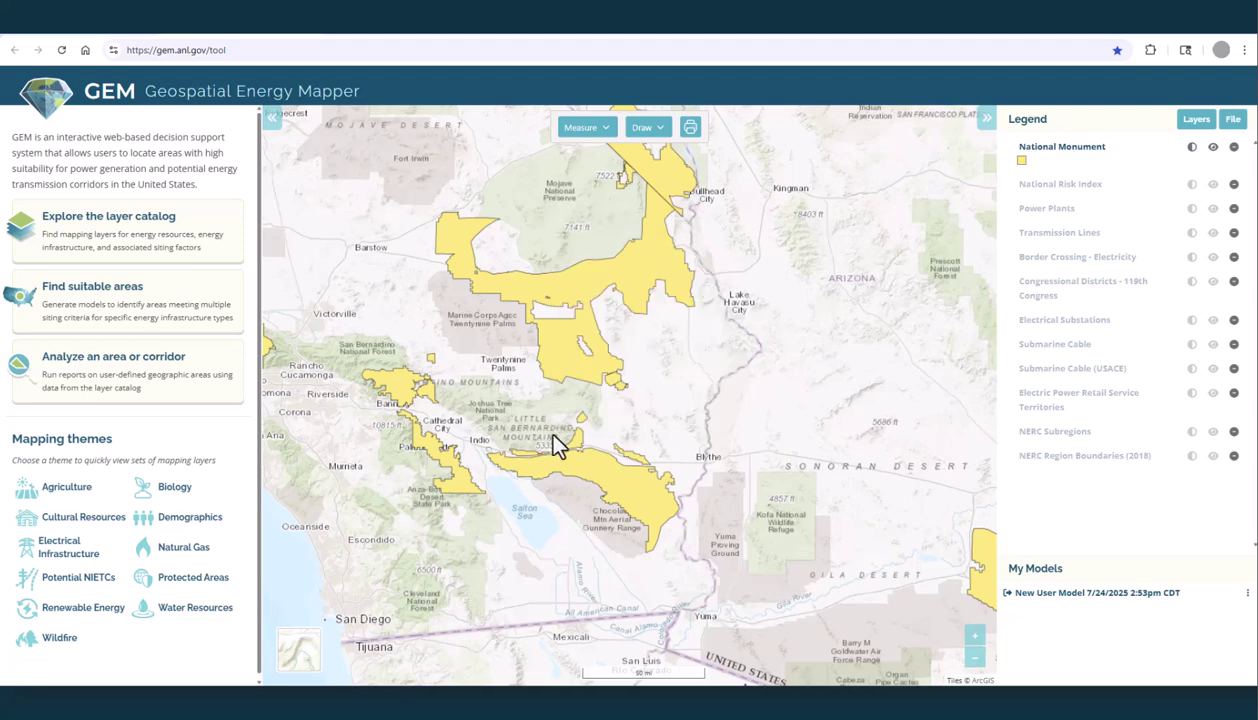
# Add the National Risk Index Score model input layer, found in the layer catalog by limiting the type to Model Input and using the keyword "risk"
pyautogui.scroll(-1, 612, 438)
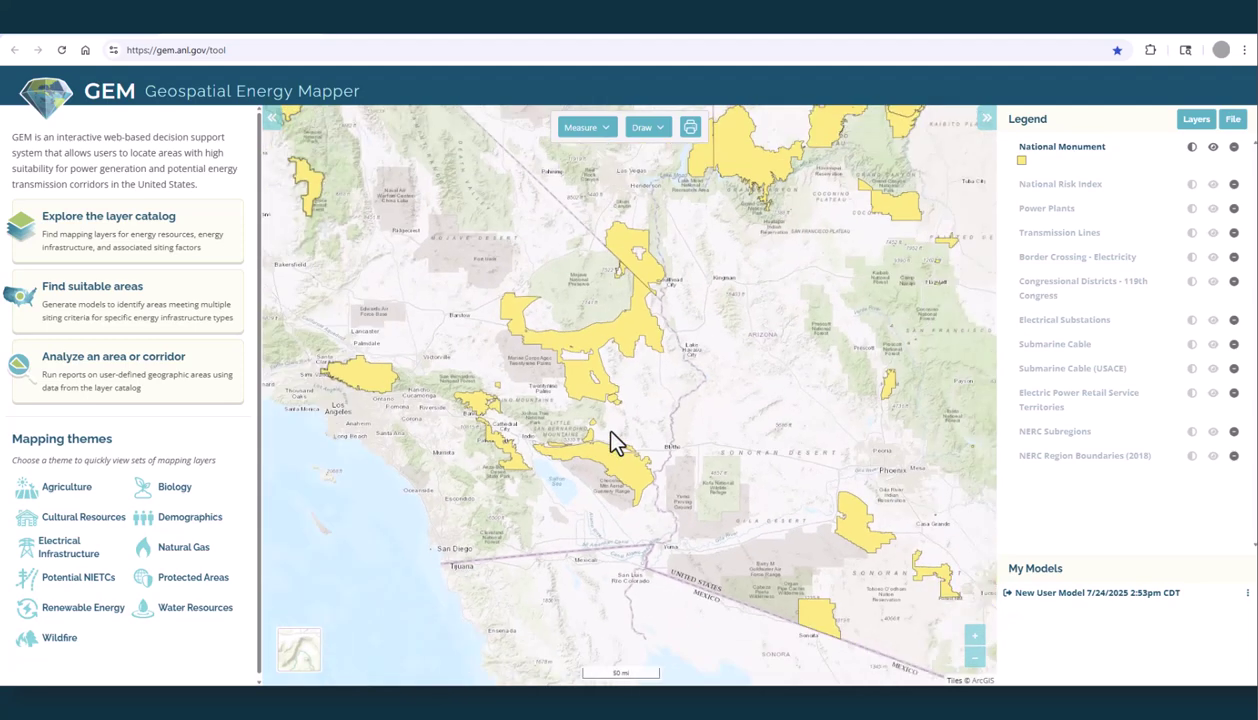
pyautogui.scroll(-1, 612, 438)
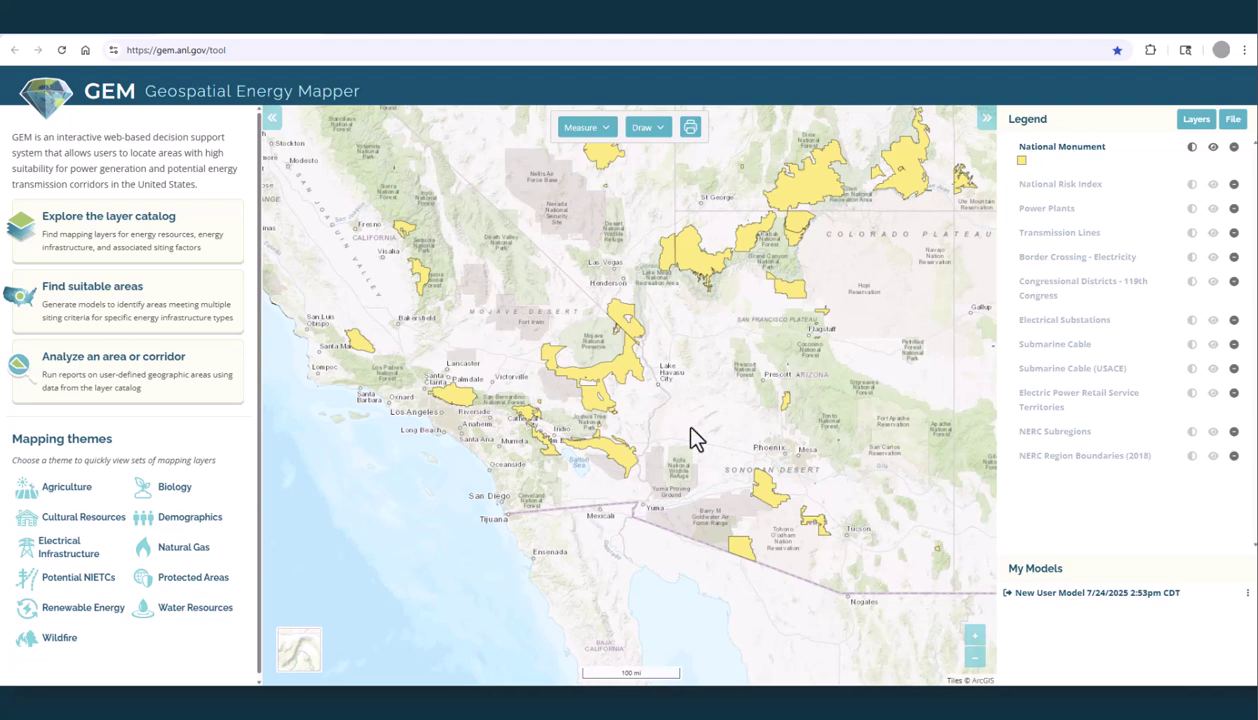
pyautogui.moveTo(685, 436); pyautogui.dragTo(603, 422)
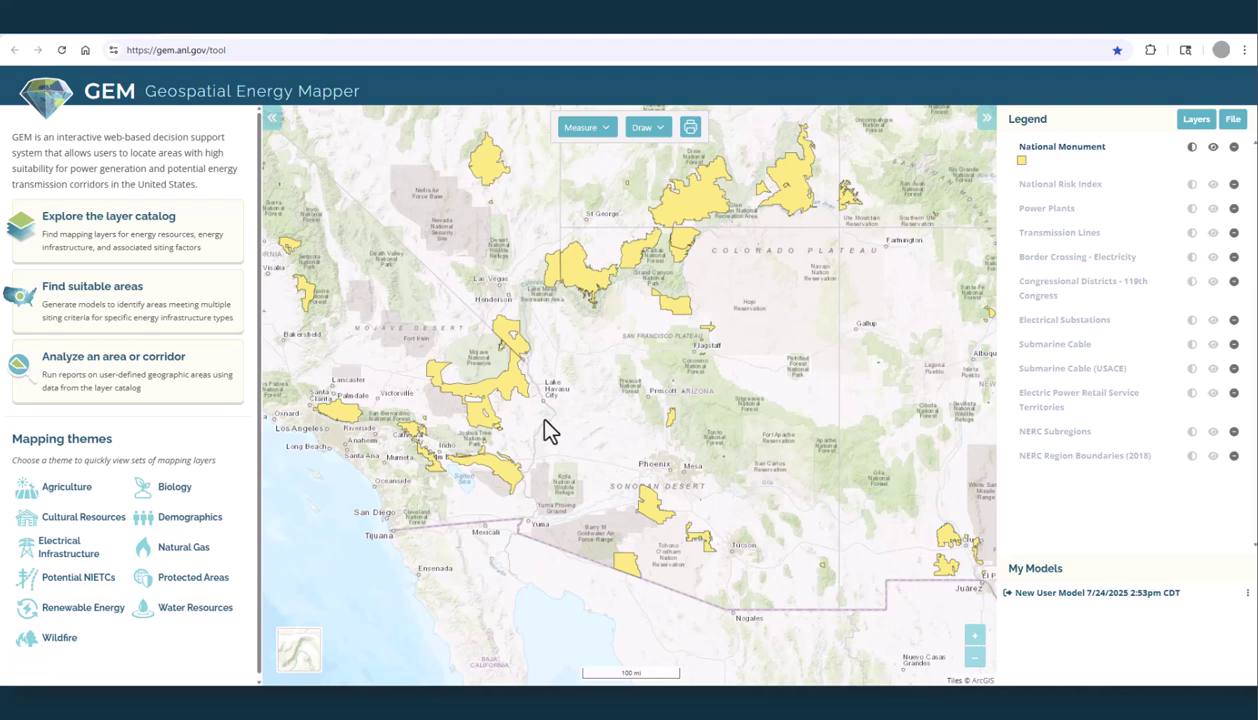
pyautogui.click(1195, 120)
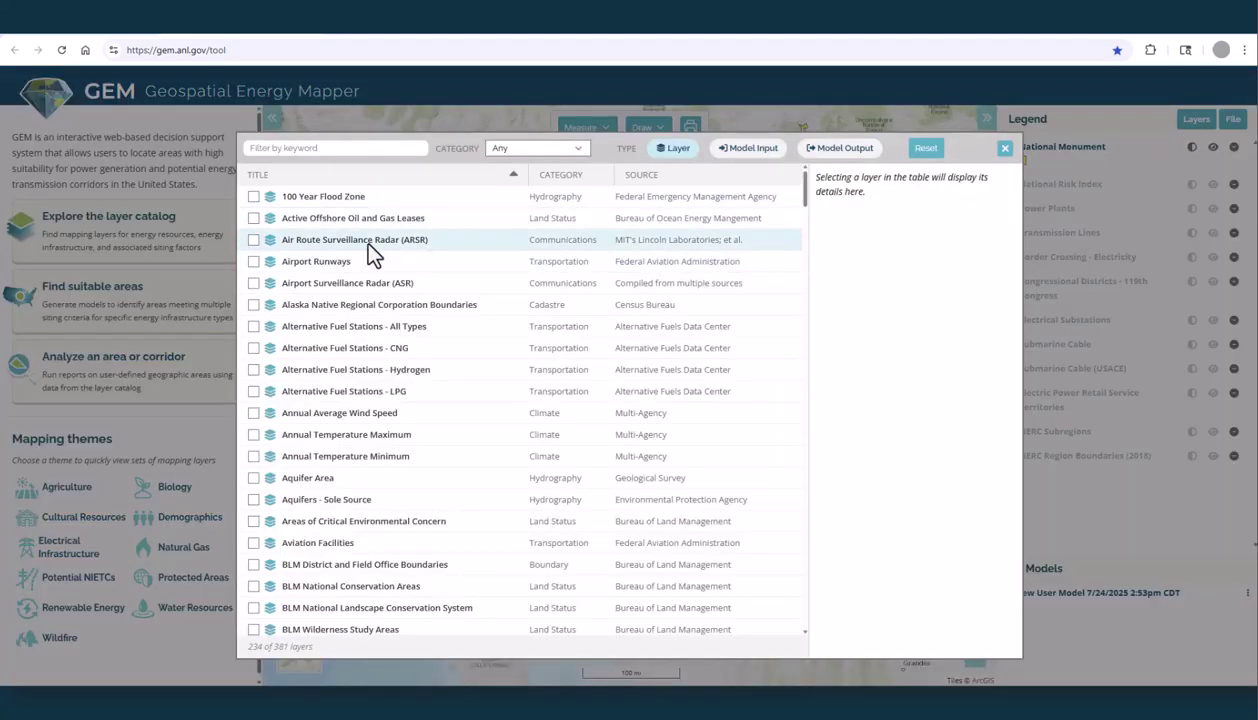
pyautogui.click(751, 157)
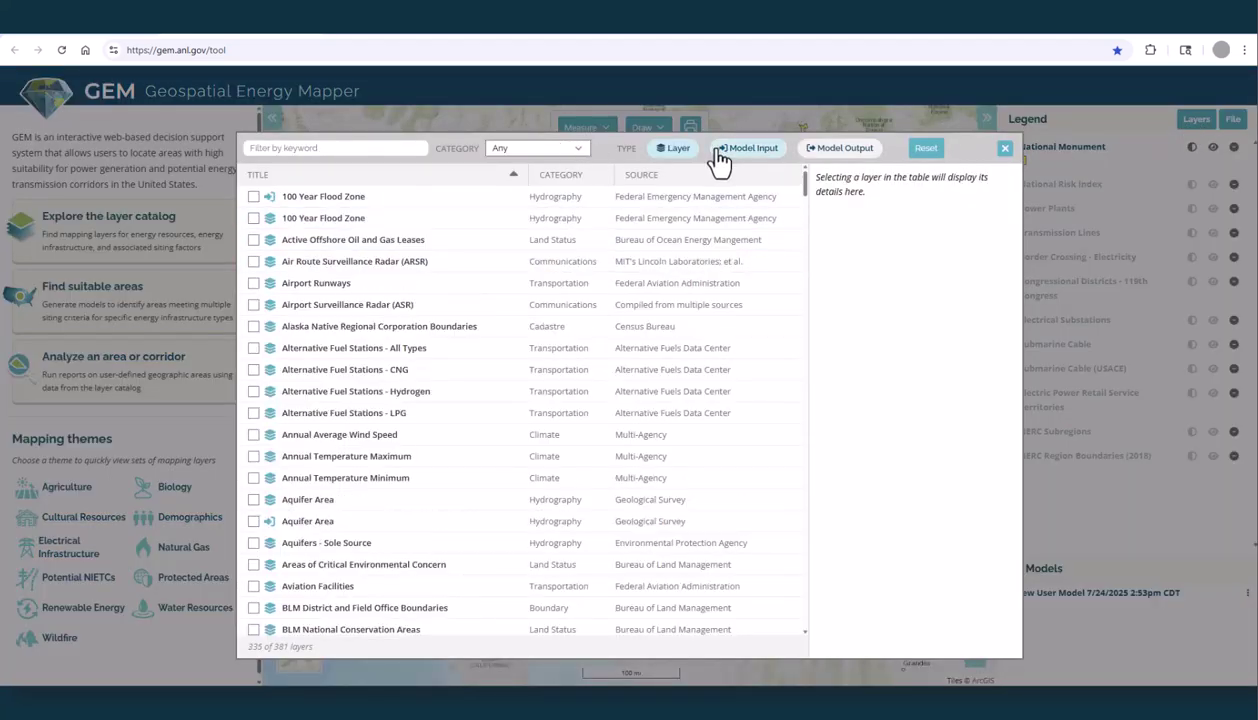
pyautogui.click(672, 155)
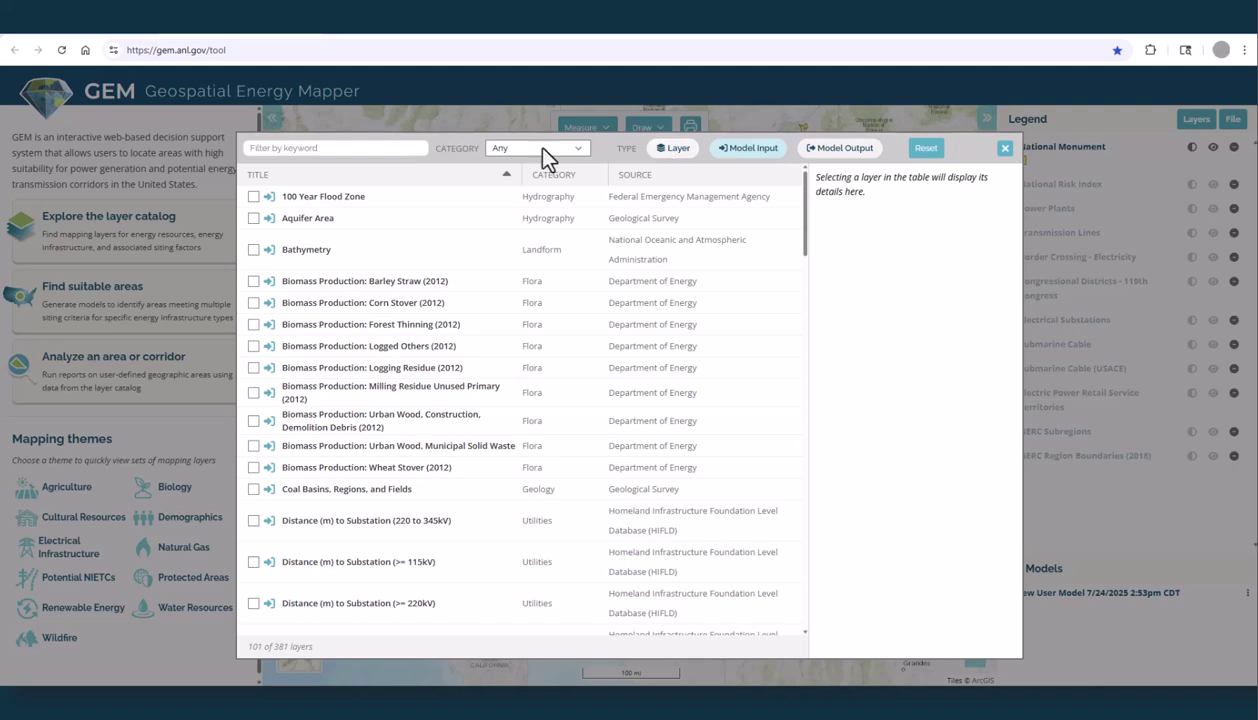
pyautogui.click(345, 147)
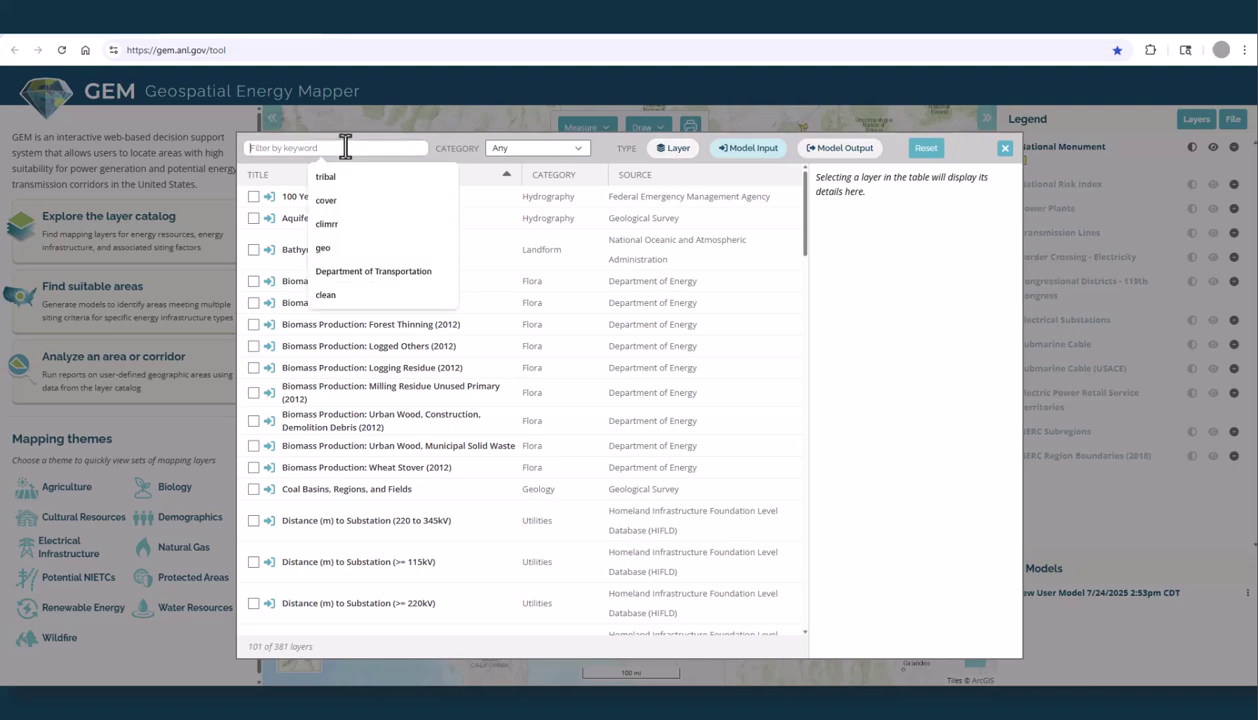
pyautogui.write('risk')
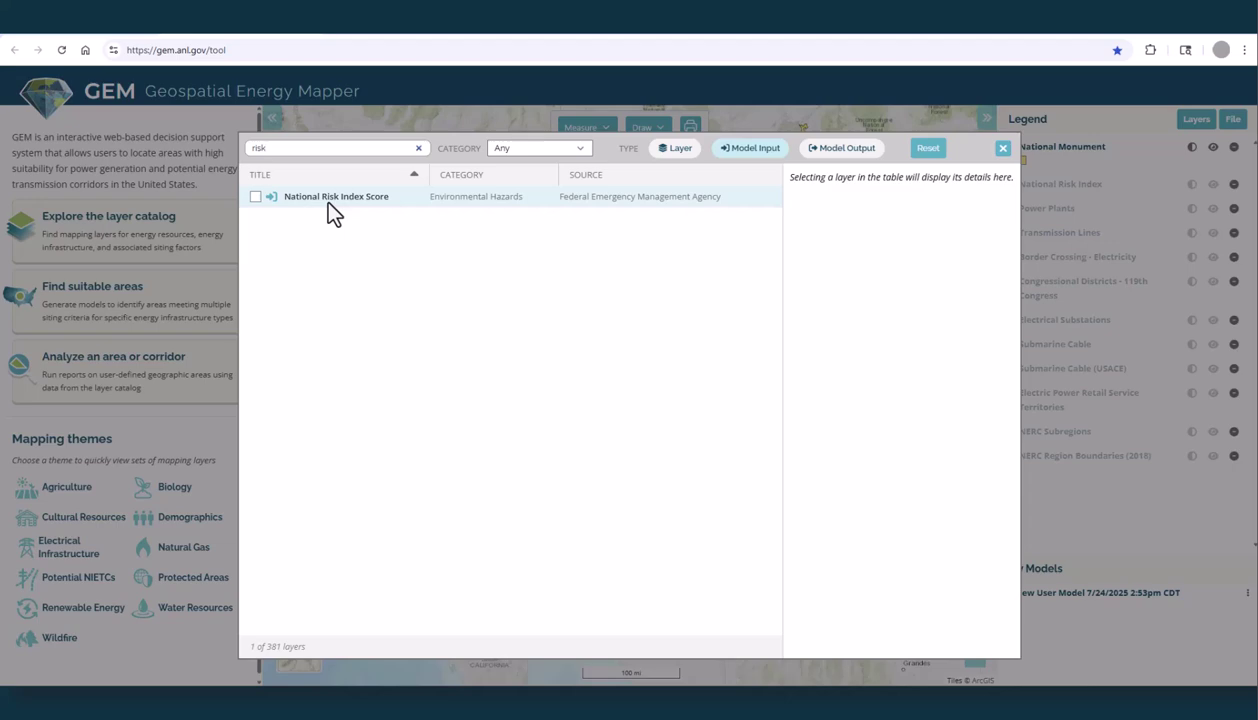
pyautogui.click(254, 197)
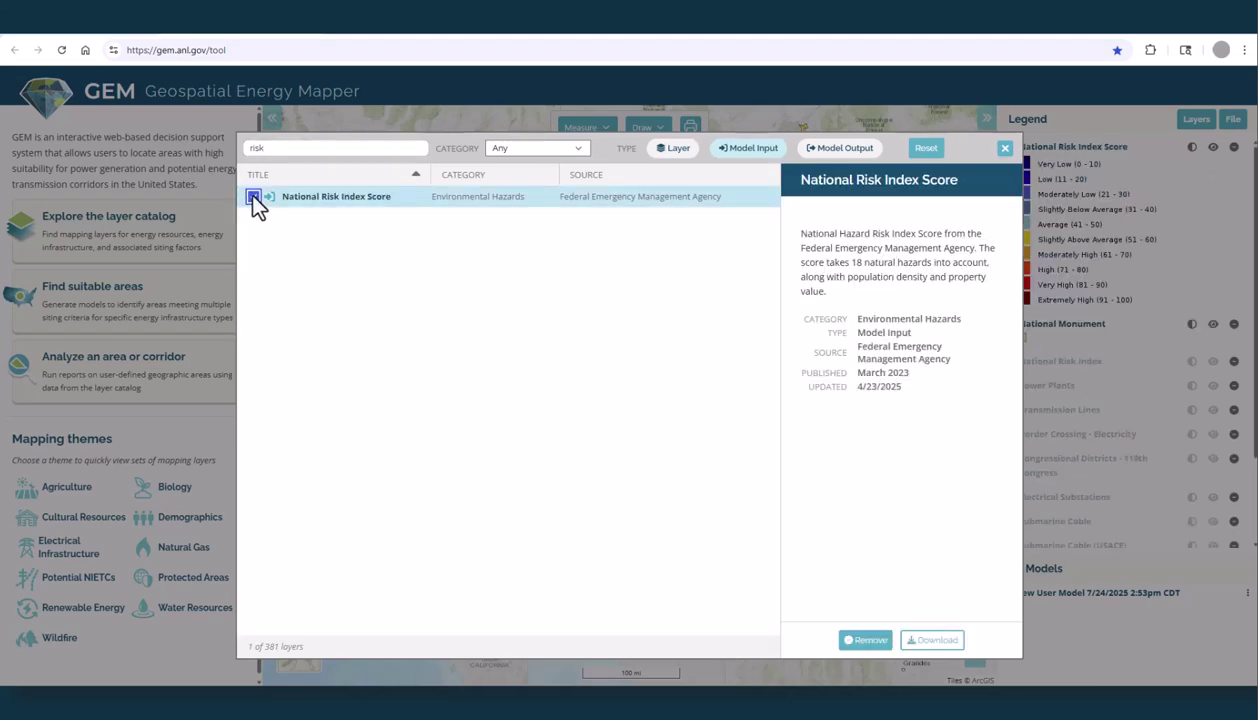
pyautogui.click(1005, 148)
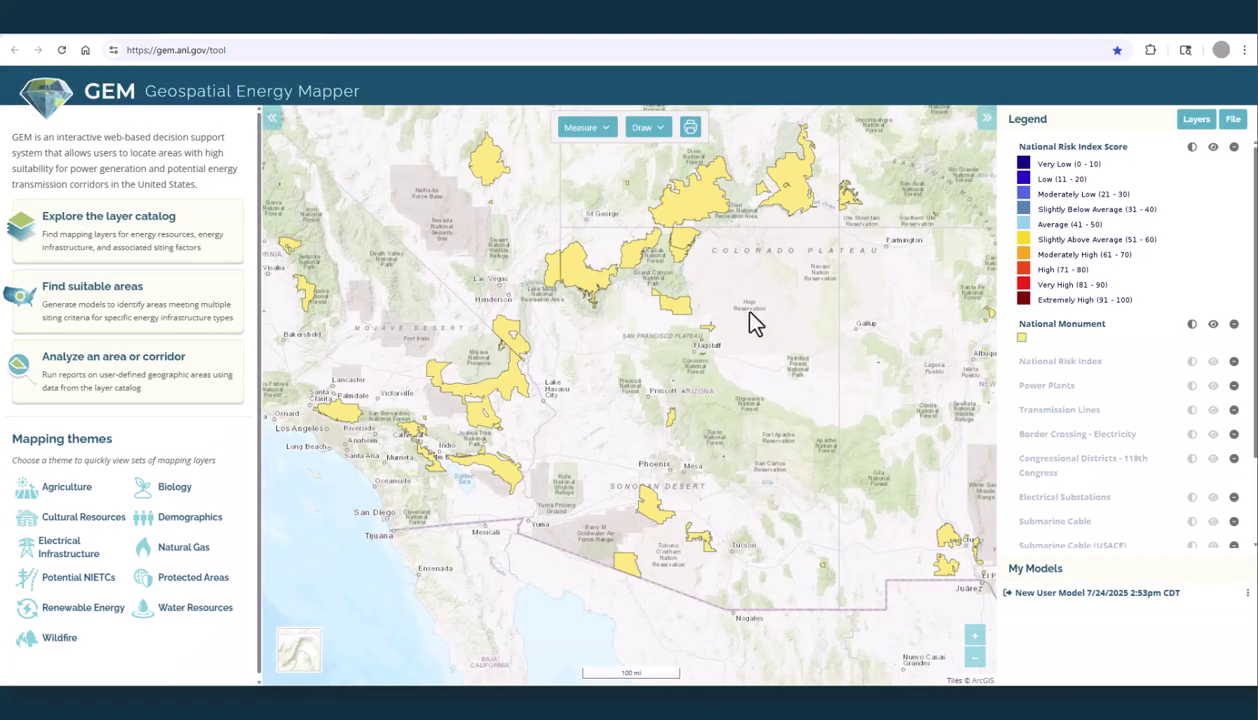
# Hide the National Monument layer and make the National Risk Index Score layer semi-transparent to view it over the western United States
pyautogui.click(1213, 324)
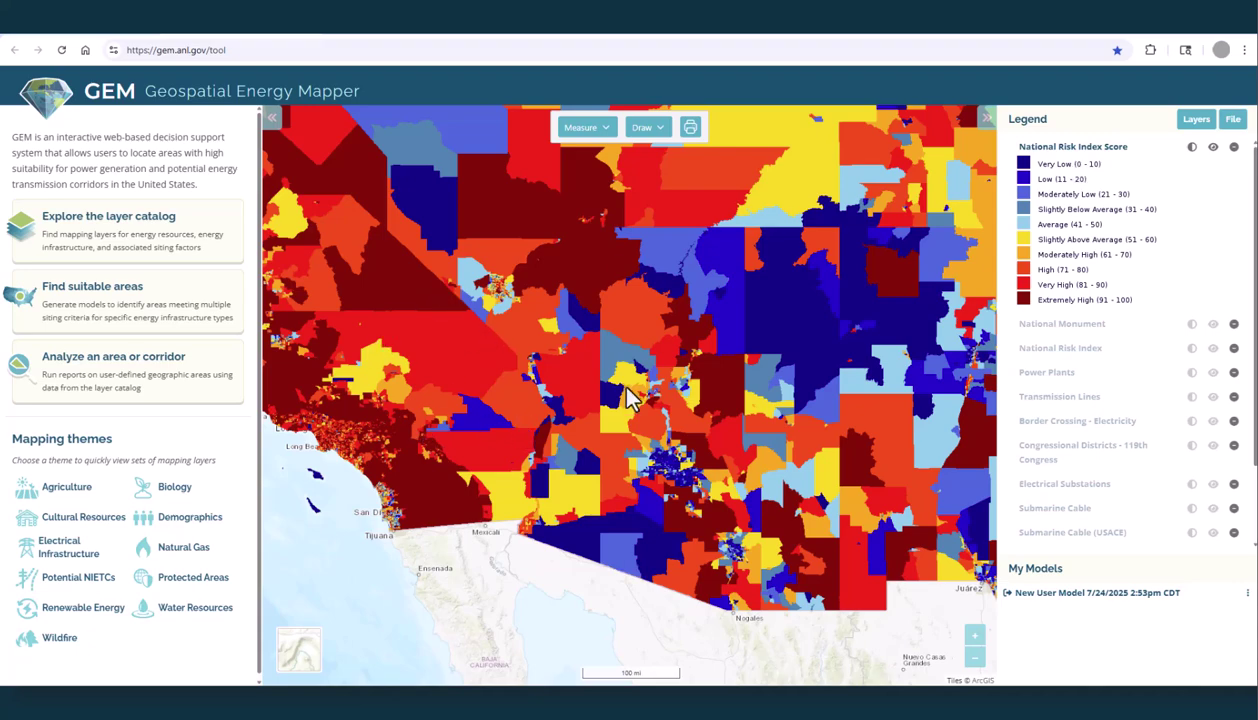
pyautogui.scroll(3, 628, 397)
pyautogui.click(1192, 147)
pyautogui.moveTo(1163, 169)
pyautogui.mouseDown()
pyautogui.moveTo(1184, 172)
pyautogui.moveTo(1143, 176)
pyautogui.mouseUp()
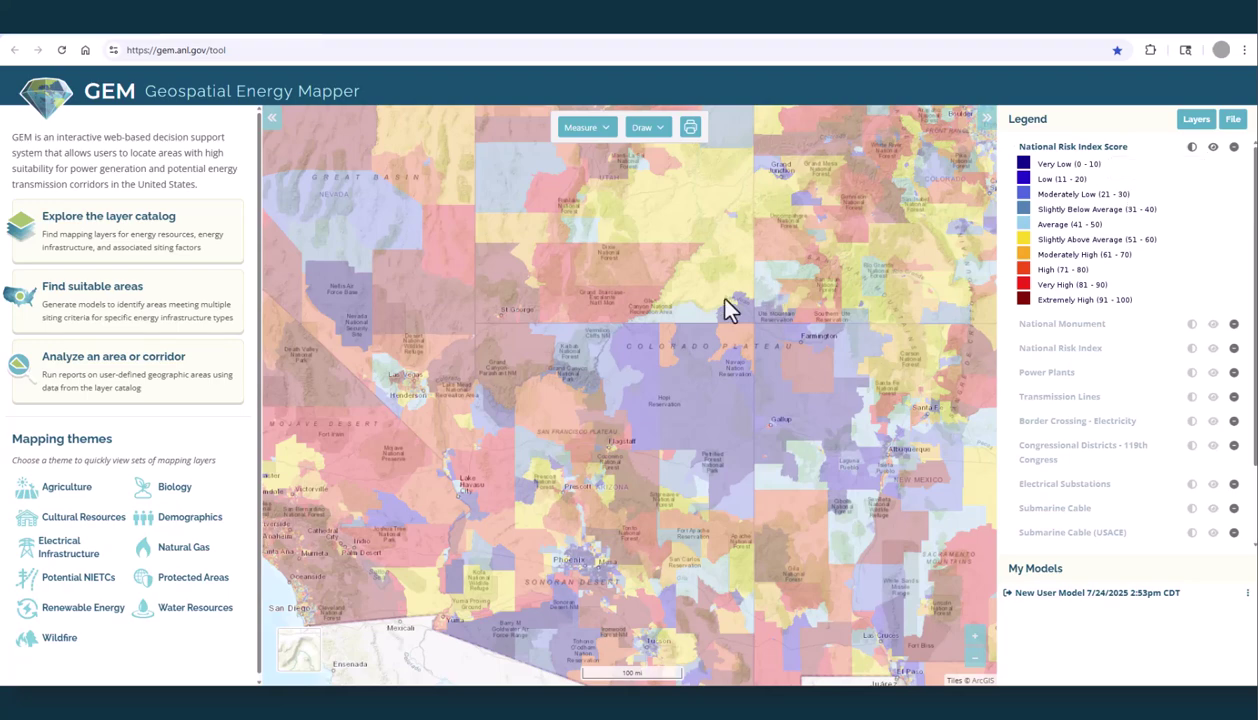
pyautogui.scroll(-4, 690, 304)
pyautogui.moveTo(700, 315); pyautogui.dragTo(596, 434)
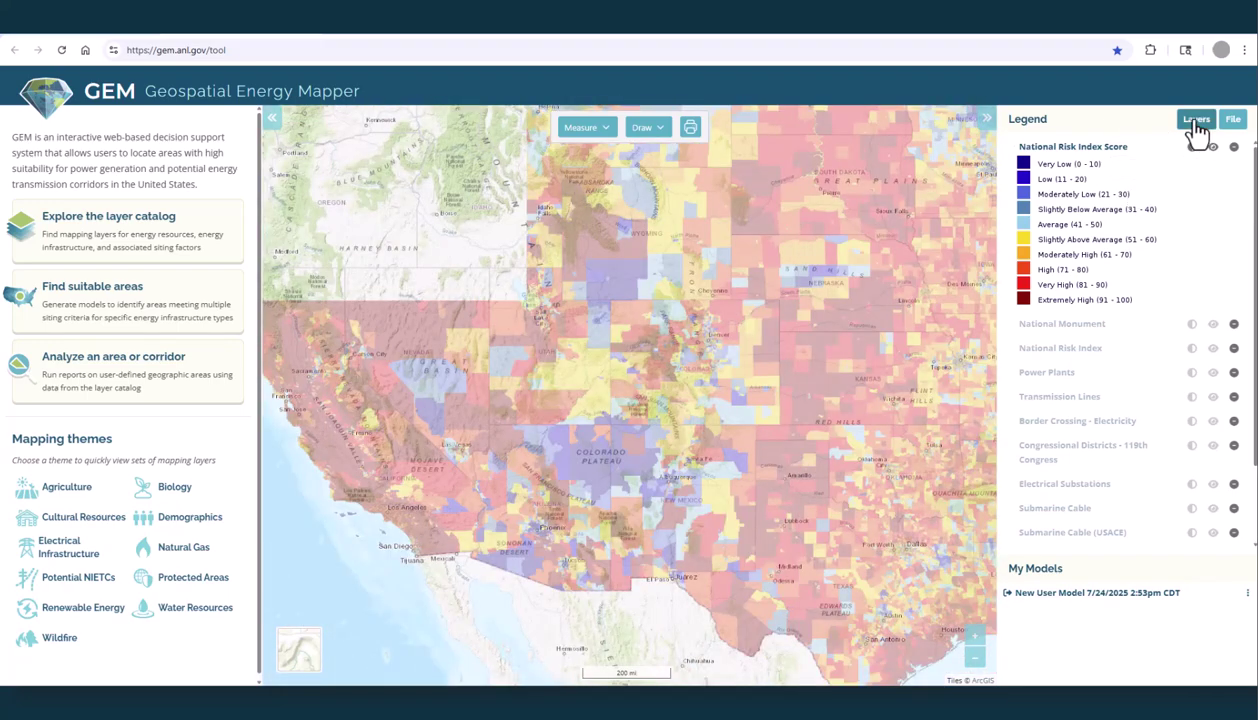
# Add the model input layers Power Plant MW Capacity Per Square Mile and Distance to Power Plant (>= 1000MW), found with the keyword "power"
pyautogui.click(1197, 120)
pyautogui.click(686, 150)
pyautogui.click(348, 148)
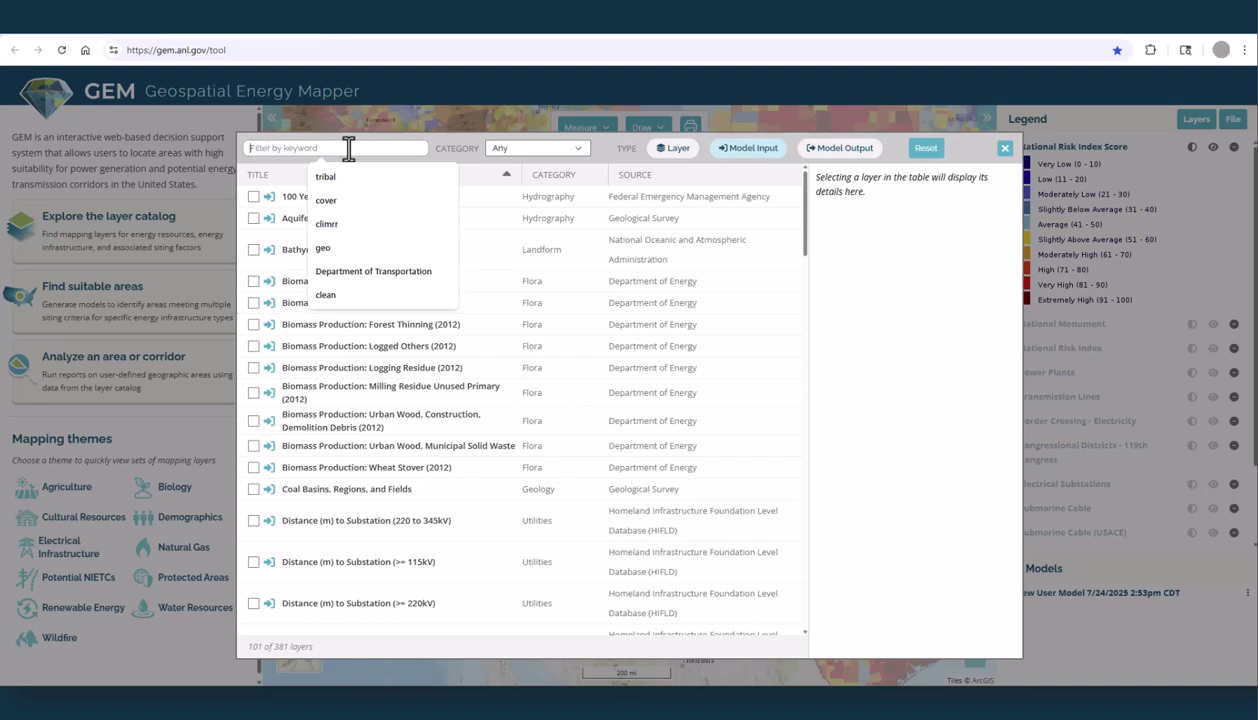
pyautogui.write('power')
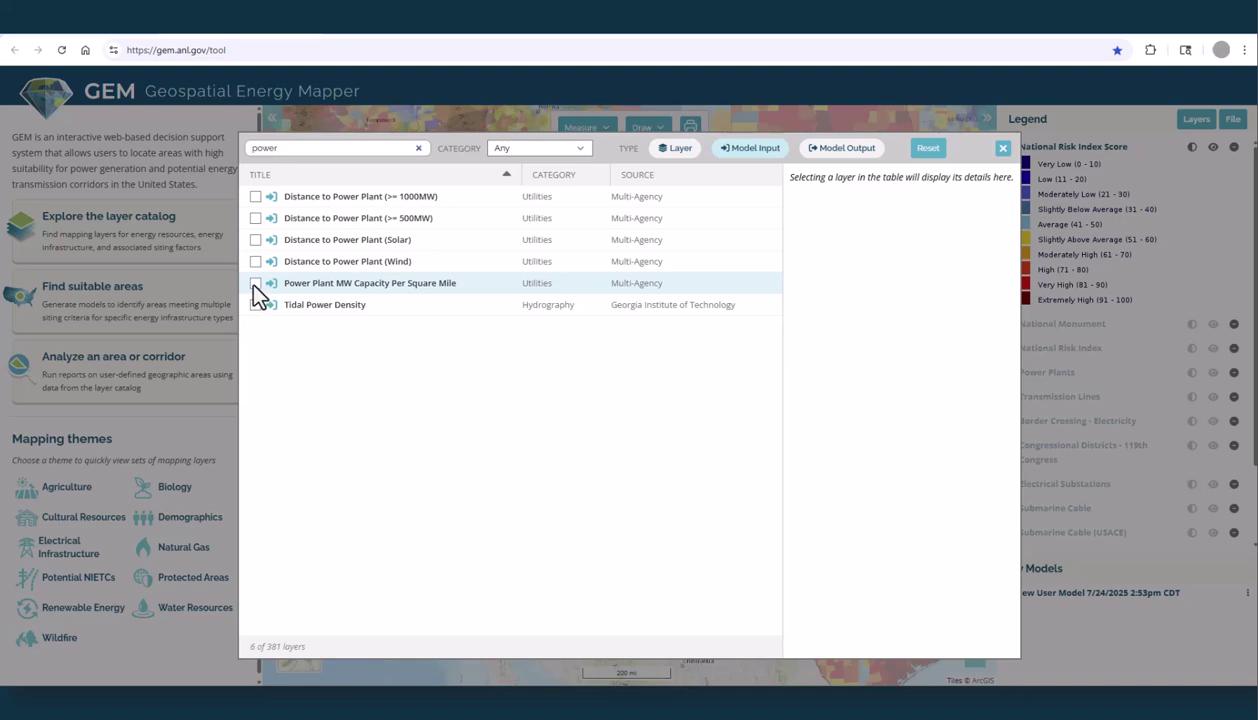
pyautogui.click(255, 284)
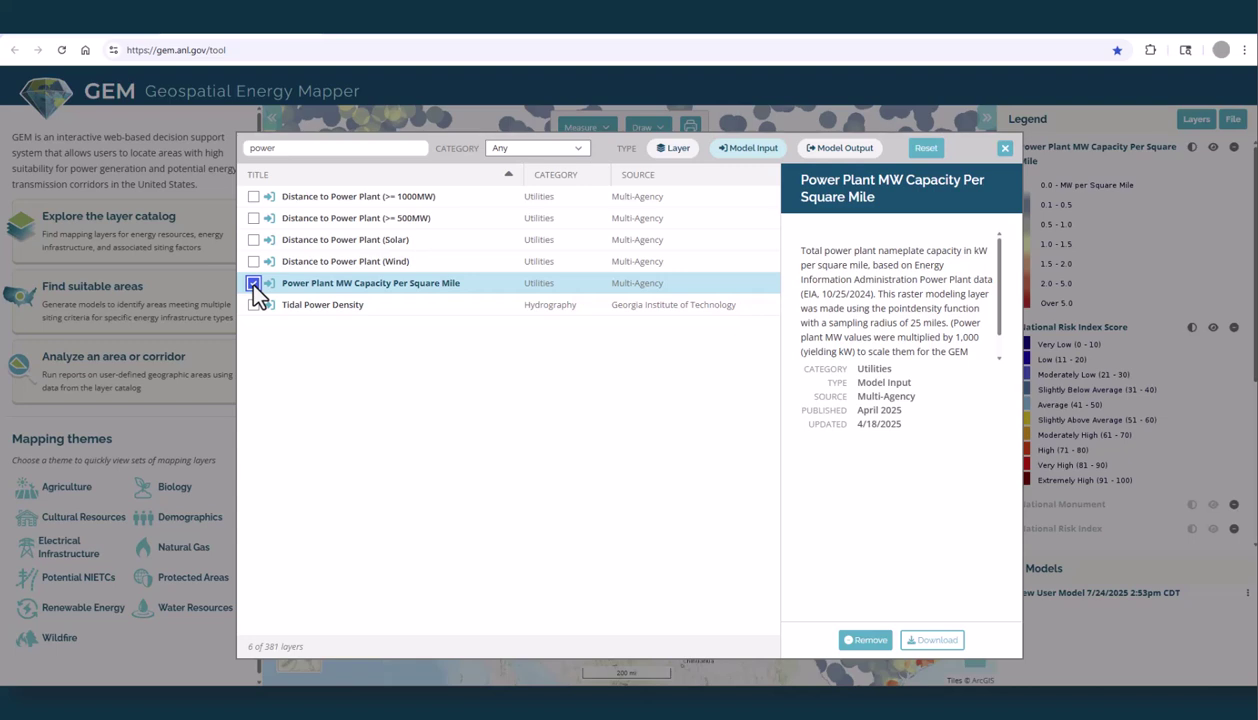
pyautogui.click(253, 197)
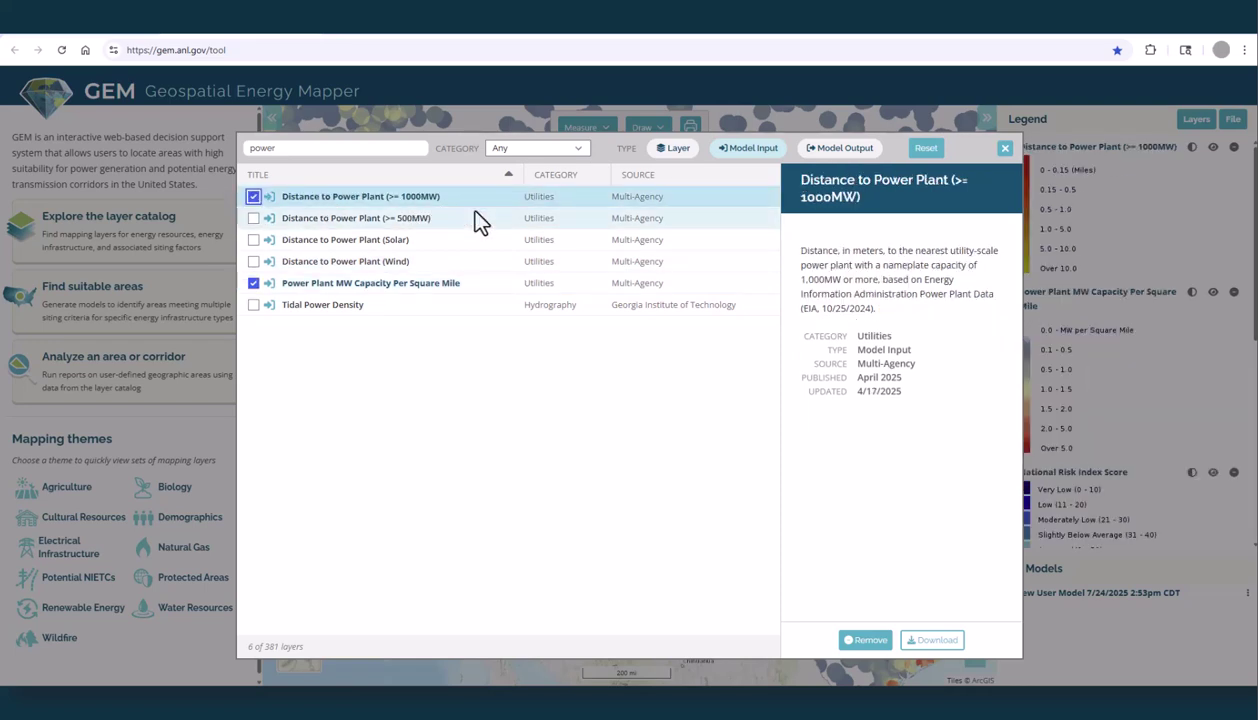
pyautogui.click(1005, 149)
# Hide the Distance to Power Plant (>= 1000MW) and National Risk Index Score layers to view power plant capacity across the contiguous United States
pyautogui.click(1213, 148)
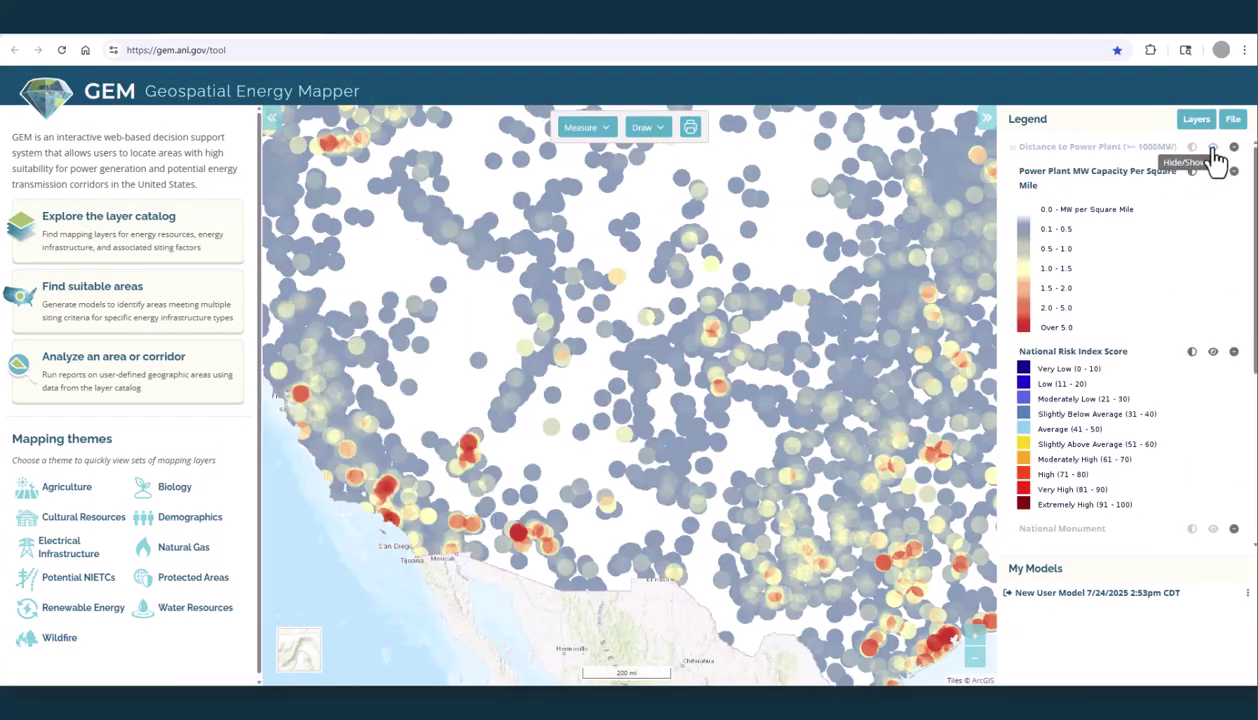
pyautogui.scroll(-3, 672, 344)
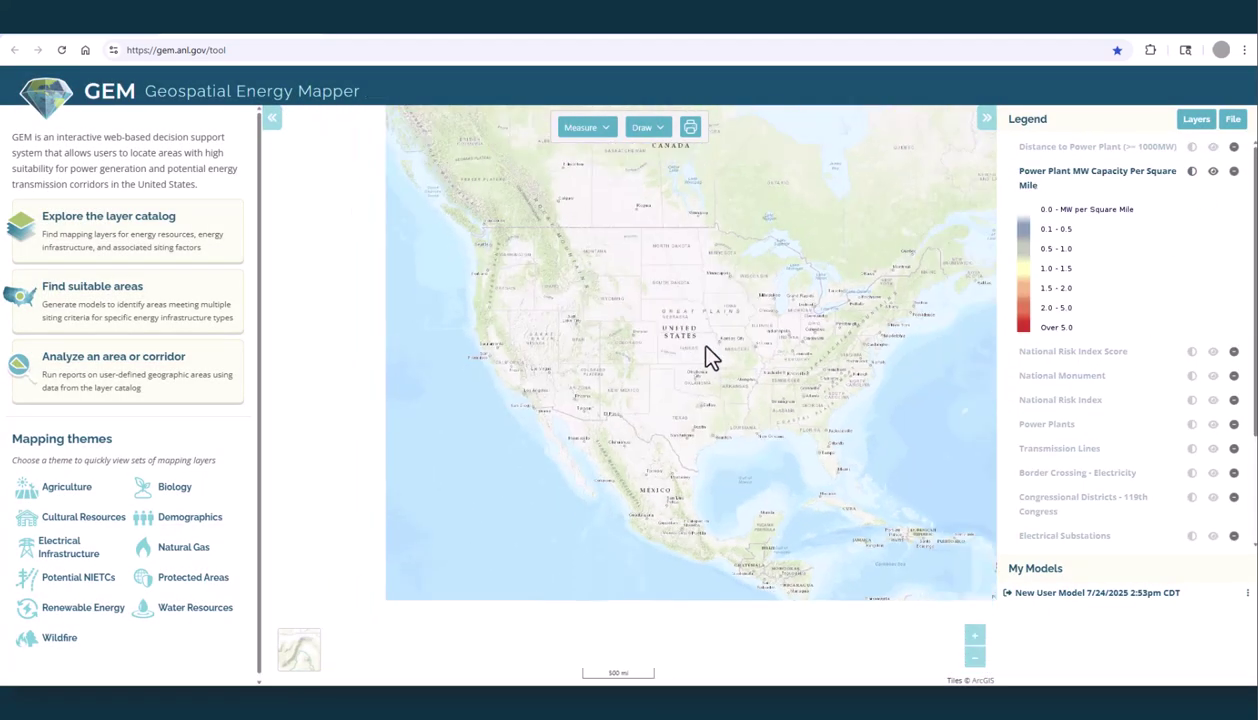
pyautogui.moveTo(708, 357); pyautogui.dragTo(632, 354)
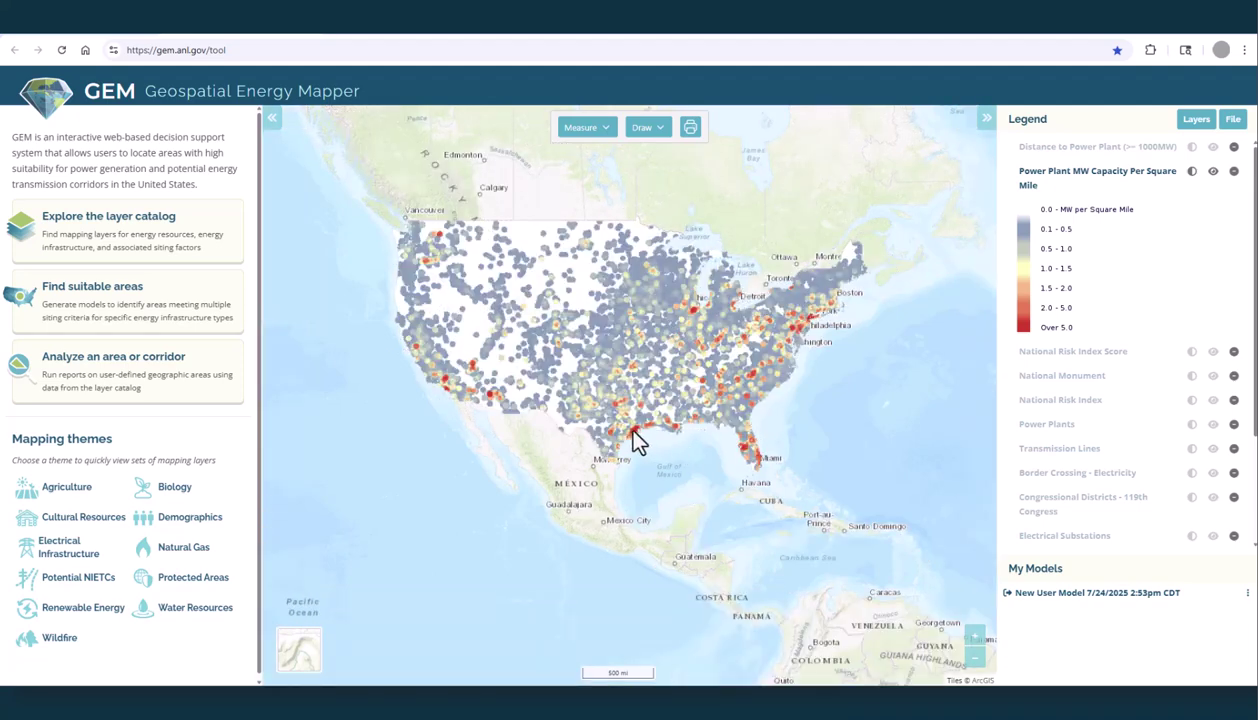
# Show the Distance to Power Plant (>= 1000MW) layer instead of the capacity layer and check its value at a point in the central United States
pyautogui.click(1213, 171)
pyautogui.click(1213, 147)
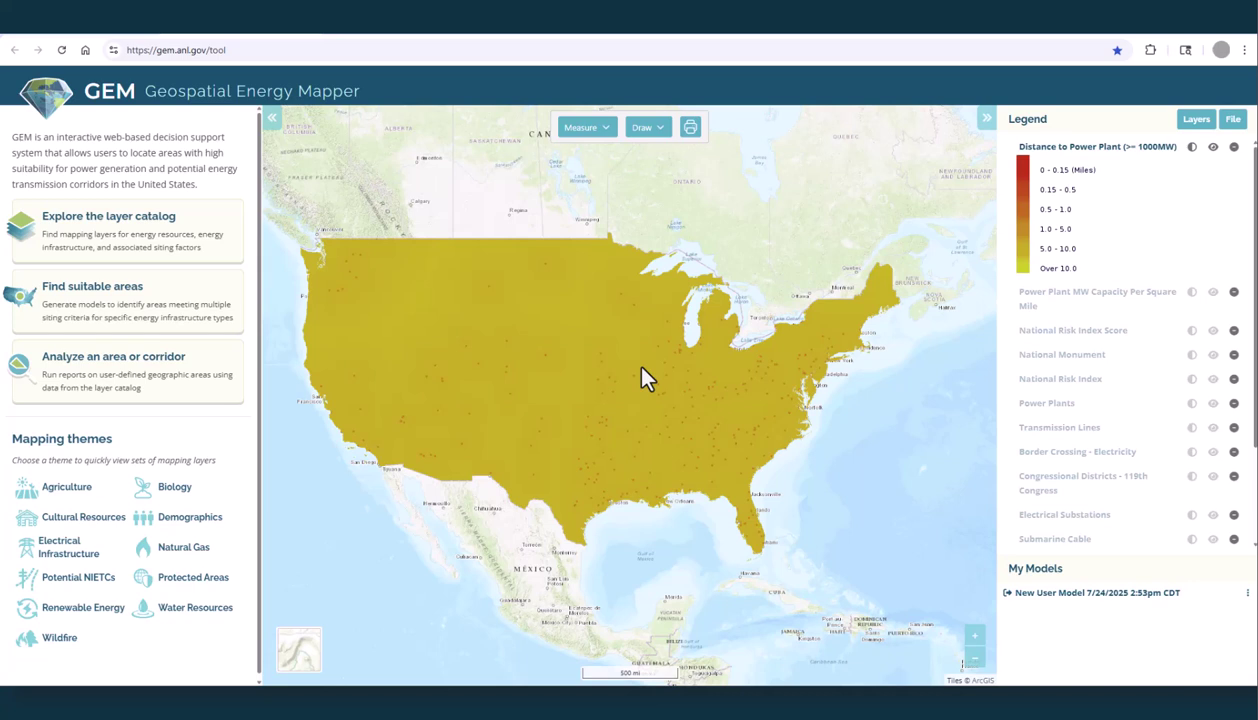
pyautogui.click(643, 368)
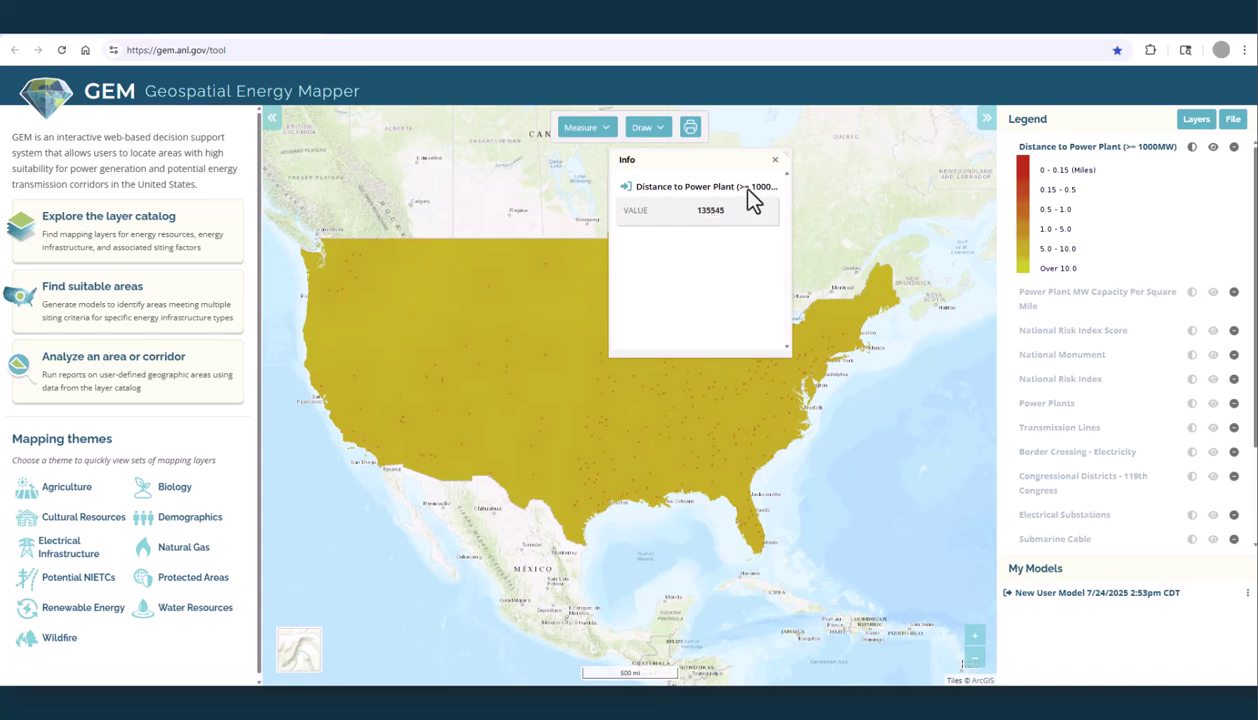
pyautogui.click(774, 159)
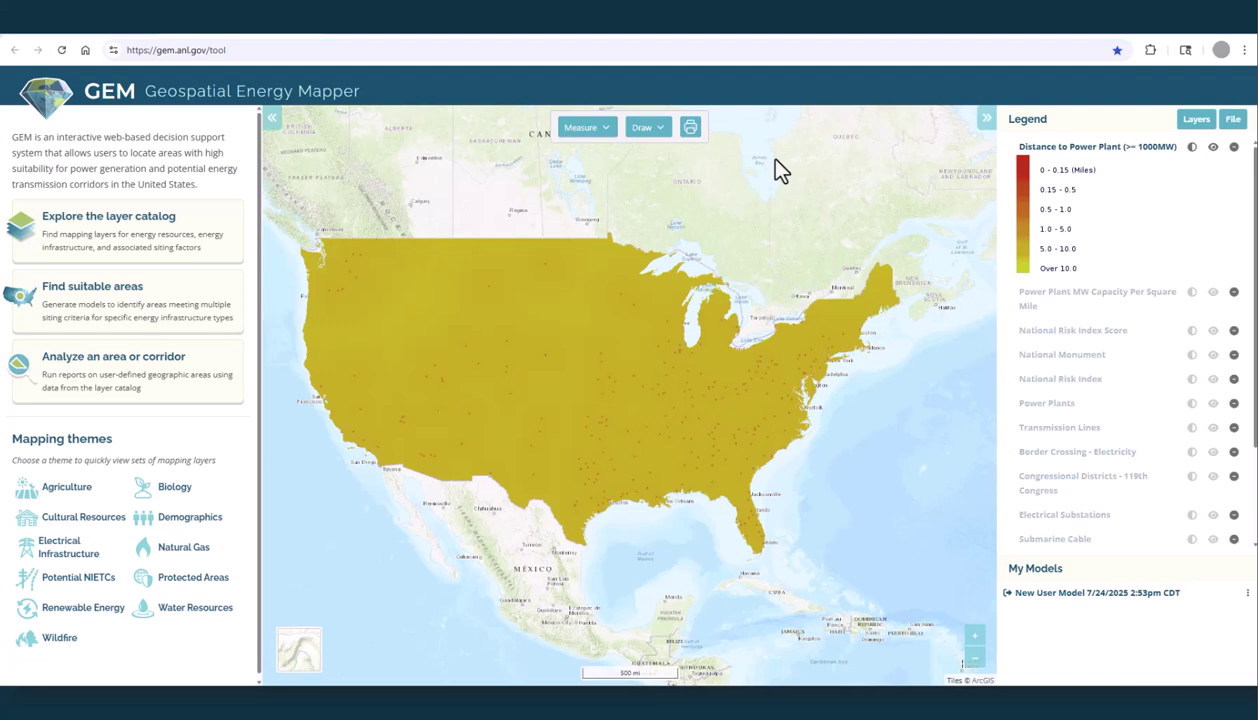
# Hide the Distance to Power Plant (>= 1000MW) layer and remove every layer from the legend
pyautogui.click(1213, 149)
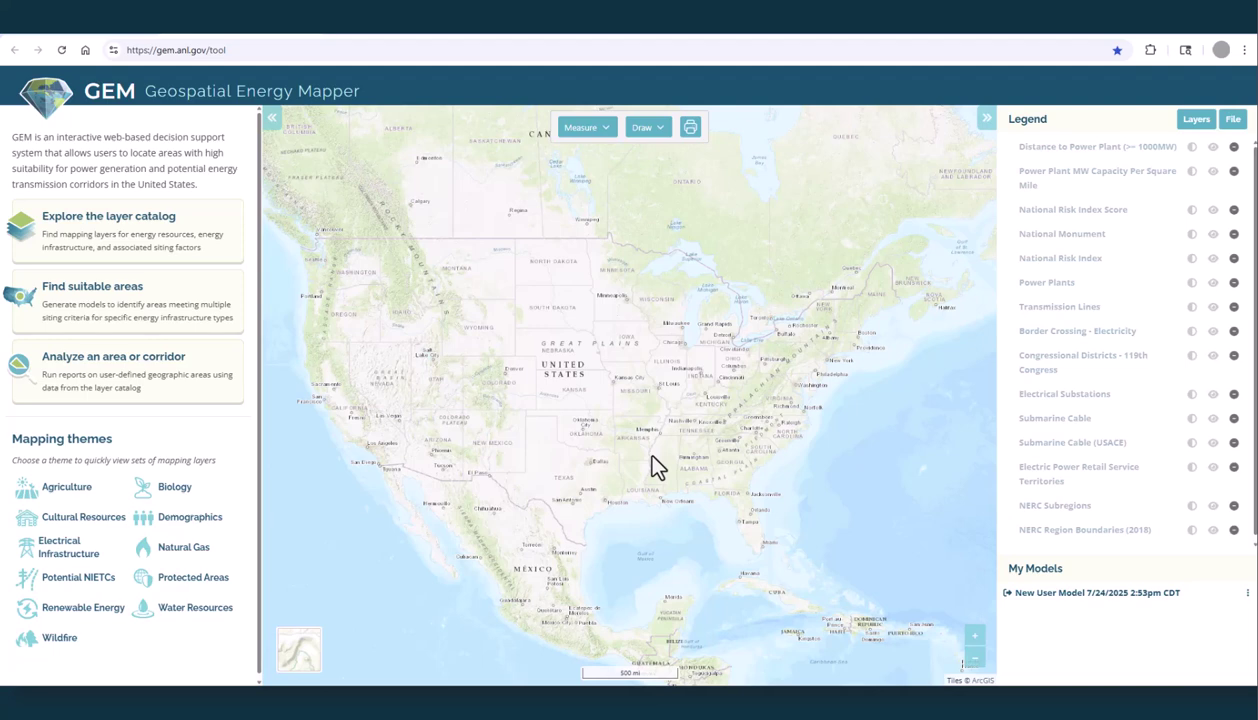
pyautogui.click(1234, 148)
pyautogui.click(1234, 148)
pyautogui.click(1234, 148)
pyautogui.click(1234, 148)
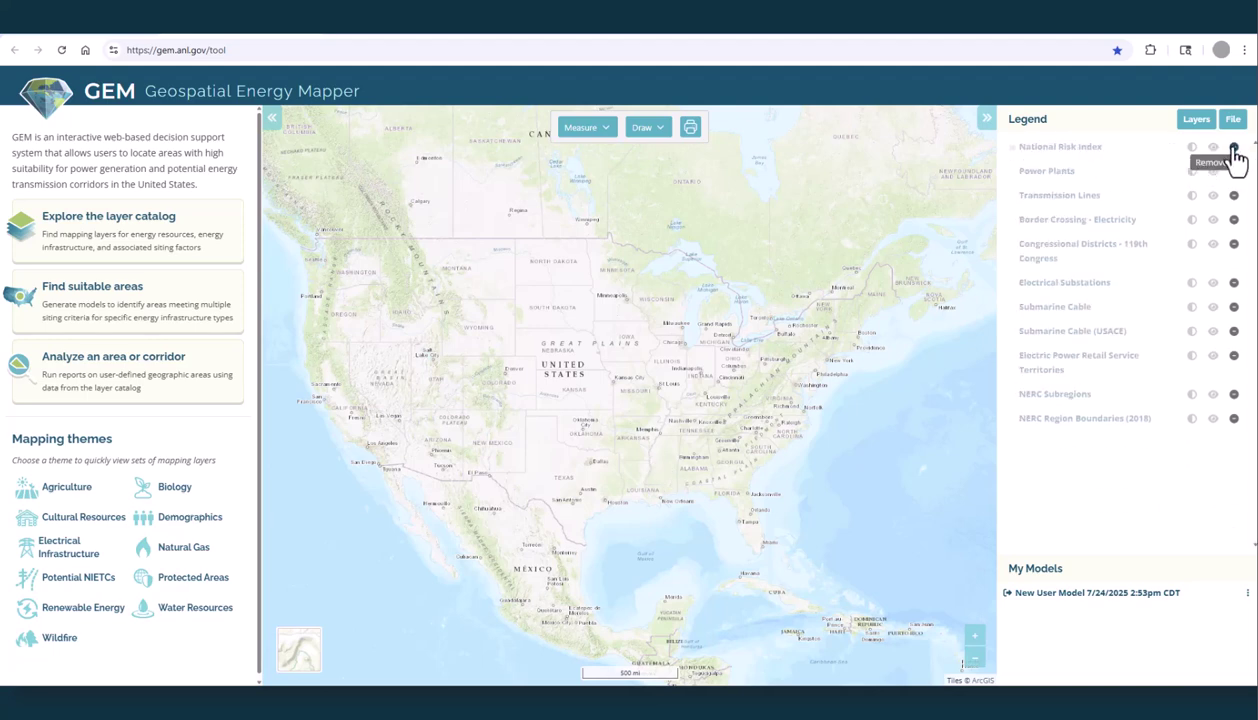
pyautogui.click(1234, 148)
pyautogui.click(1234, 148)
pyautogui.click(1234, 148)
pyautogui.click(1234, 148)
pyautogui.click(1234, 148)
pyautogui.click(1234, 148)
pyautogui.click(1234, 148)
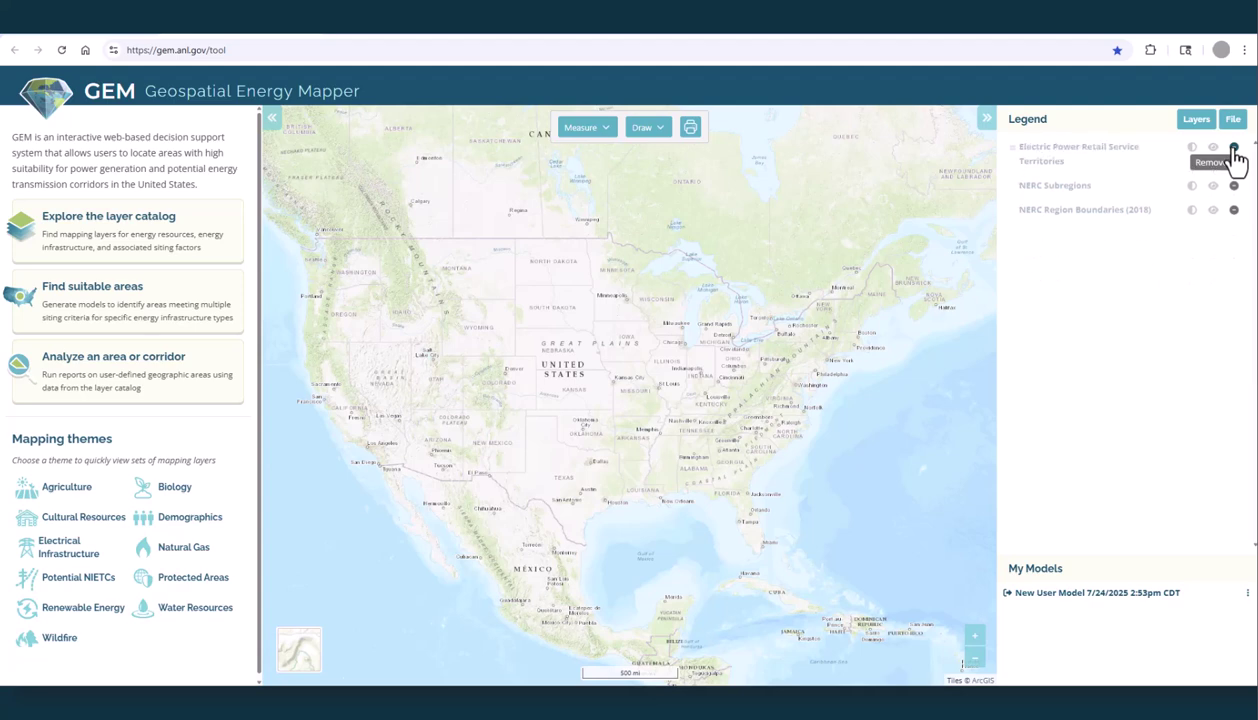
pyautogui.click(1234, 148)
pyautogui.click(1234, 148)
pyautogui.click(1234, 148)
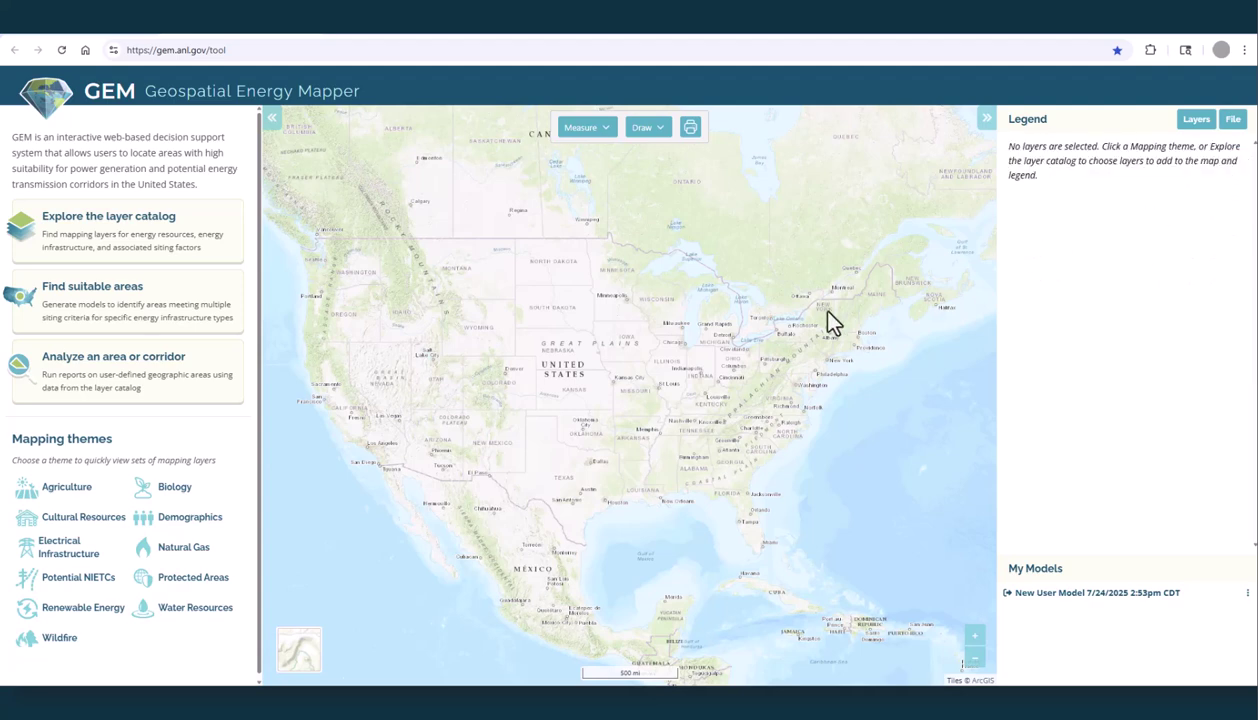
# Load the Electrical Infrastructure mapping theme and start an area or corridor analysis with the Power Plants report
pyautogui.click(55, 558)
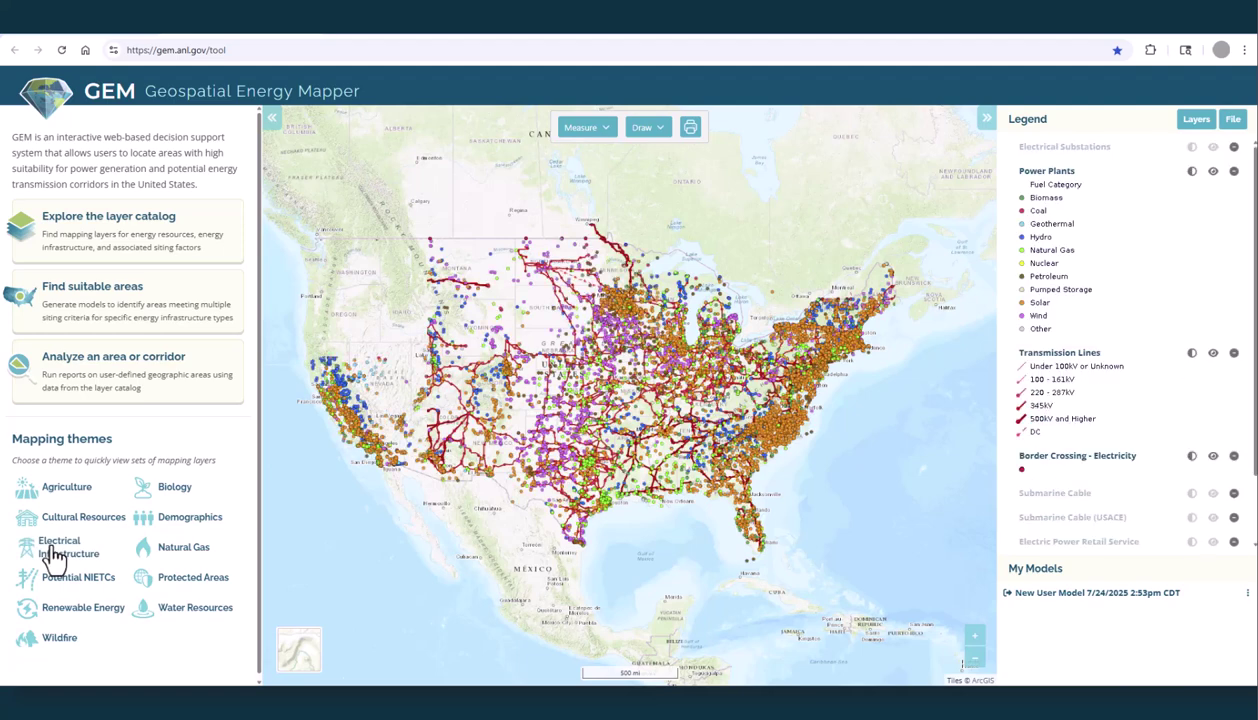
pyautogui.click(65, 388)
pyautogui.click(143, 232)
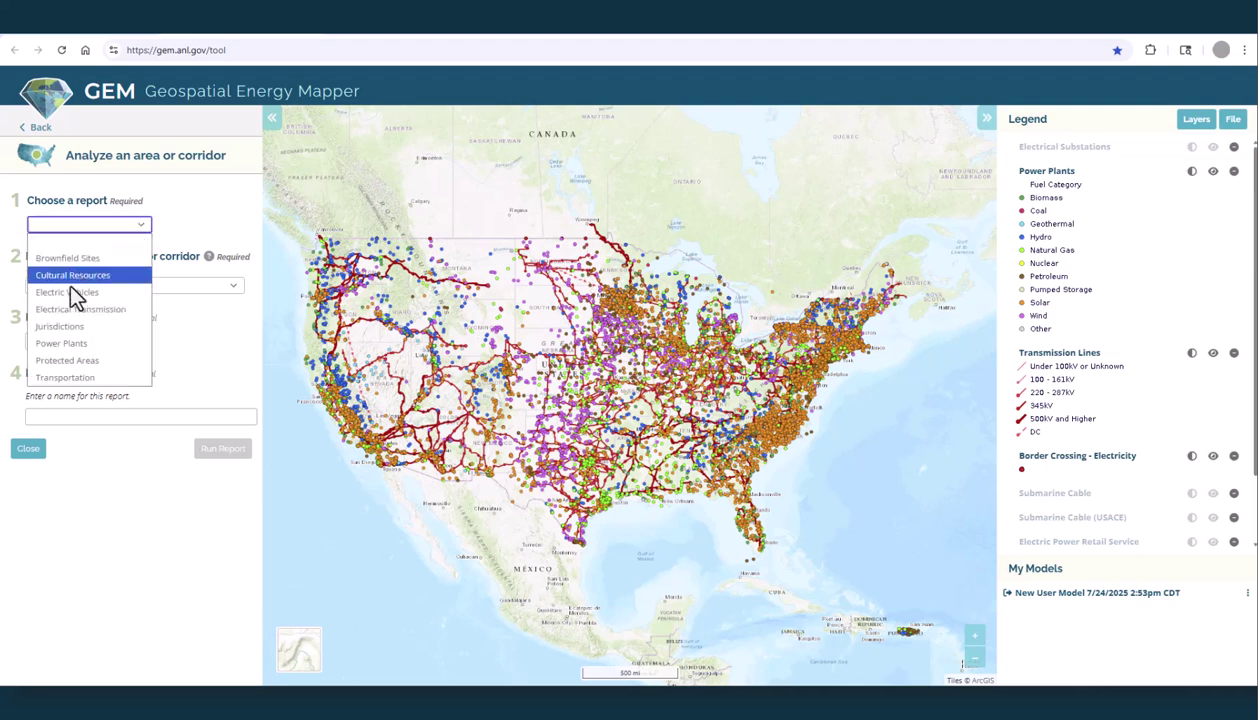
pyautogui.click(61, 343)
# Choose to draw a new area in Iowa as the analysis area for the Power Plants report
pyautogui.scroll(5, 597, 350)
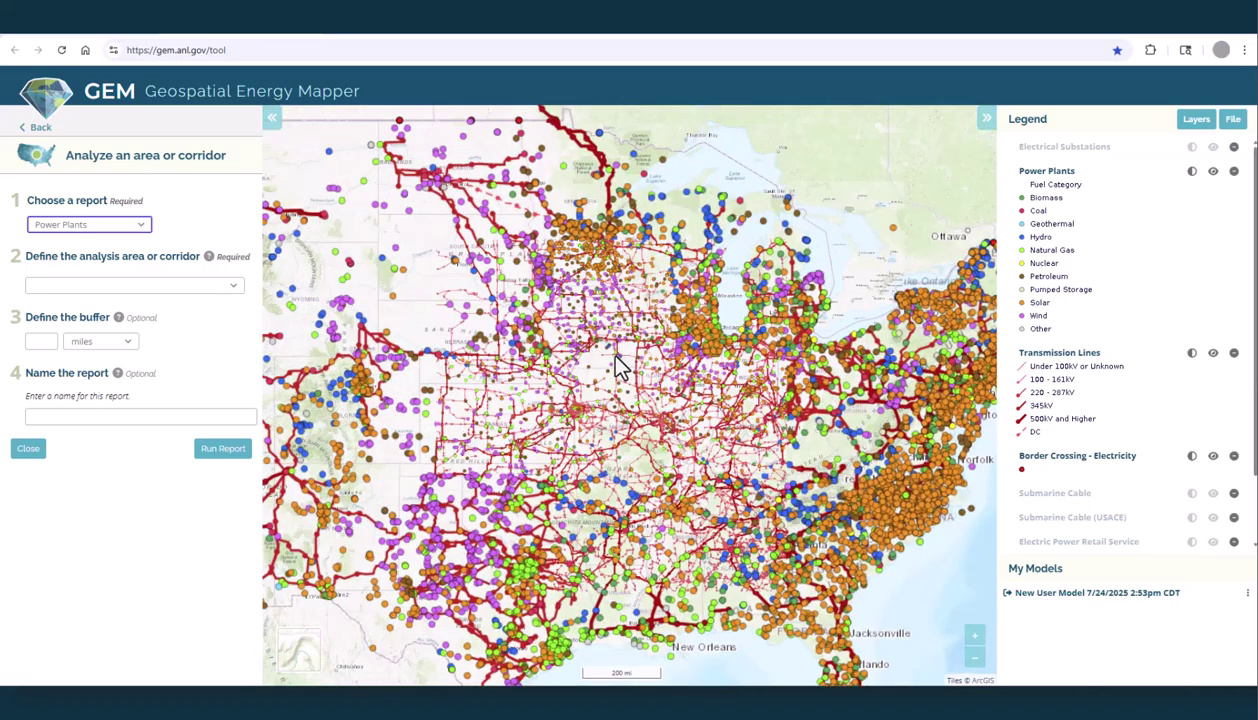
pyautogui.scroll(2, 596, 350)
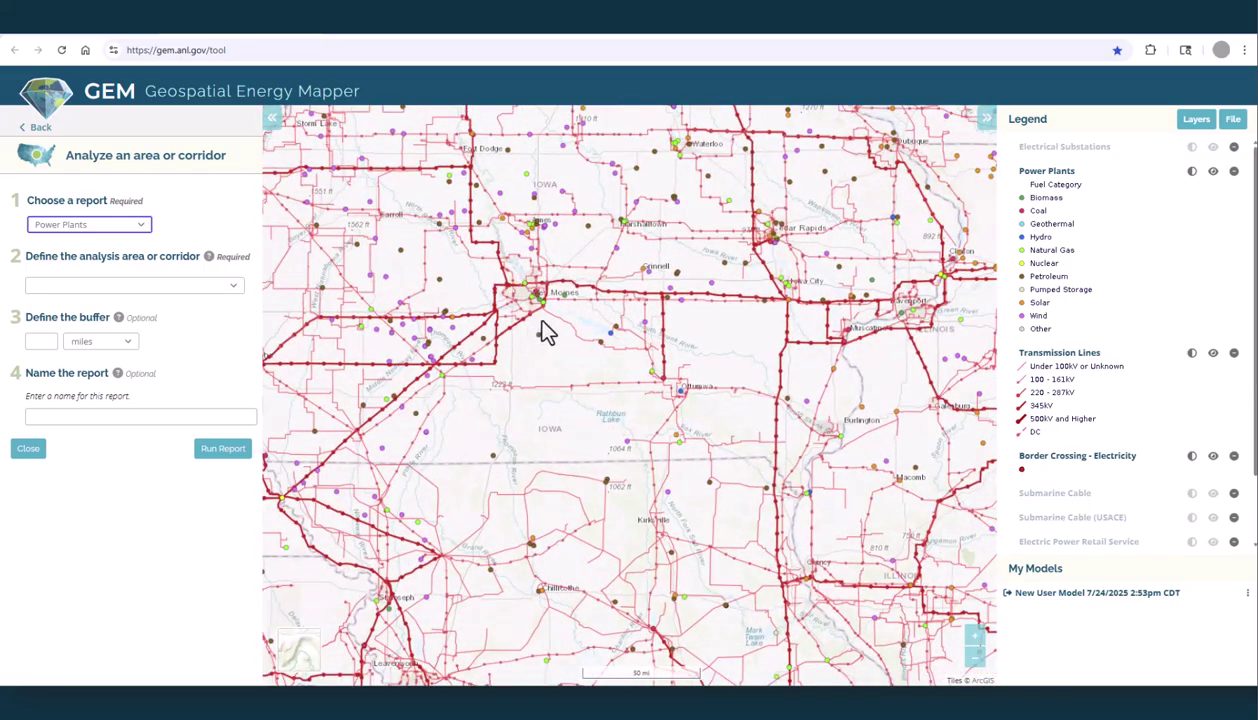
pyautogui.click(236, 294)
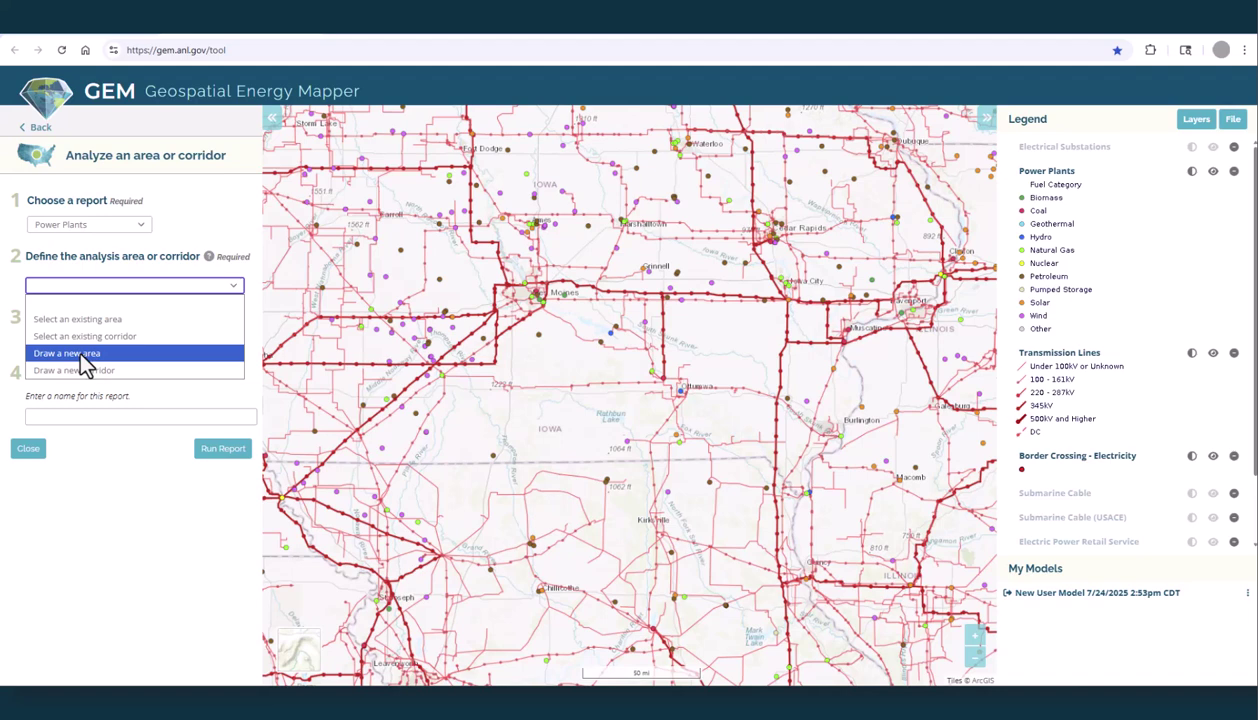
pyautogui.click(82, 356)
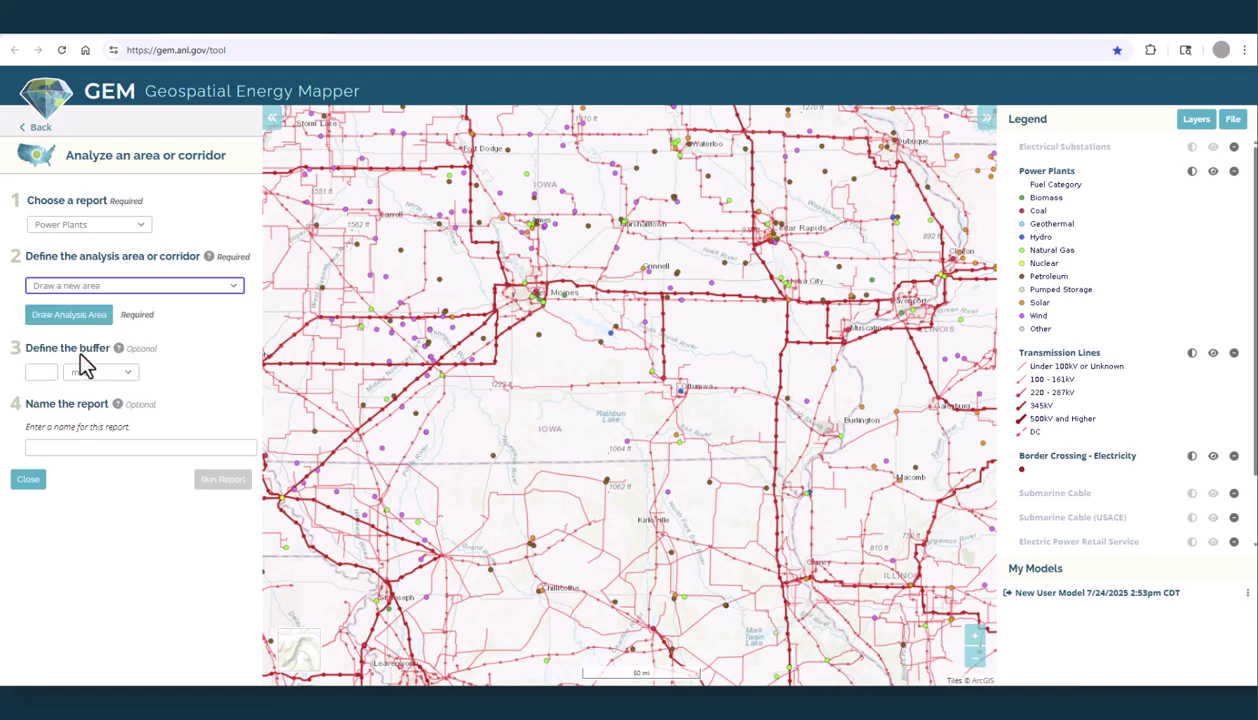
pyautogui.click(553, 238)
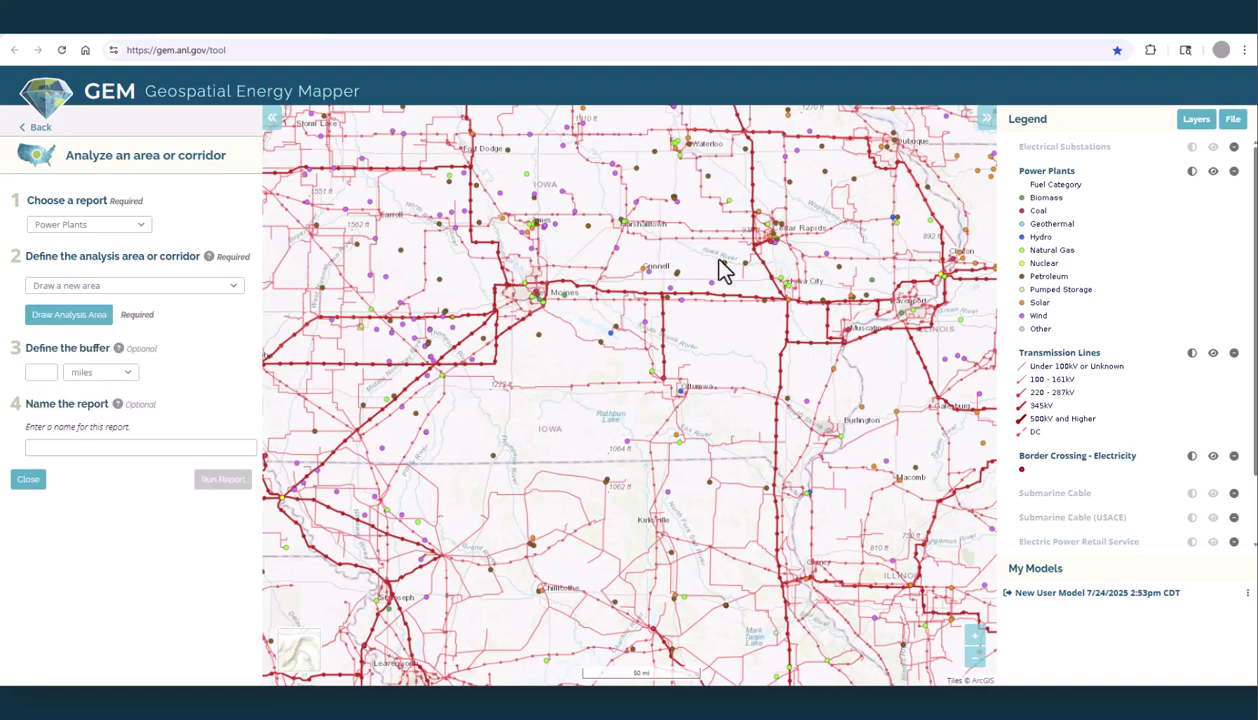
# Draw a nine-point analysis polygon across southern Iowa and northern Missouri, including Des Moines, and pull its lower western edge outward
pyautogui.click(66, 315)
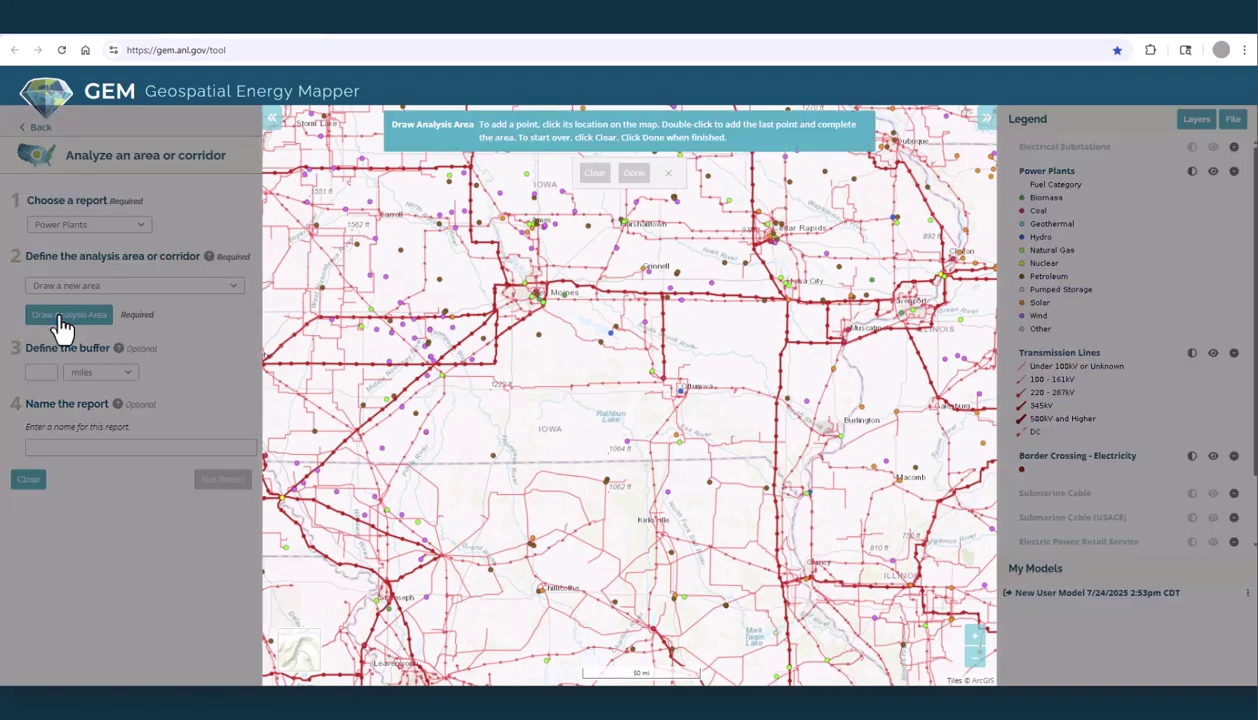
pyautogui.click(575, 238)
pyautogui.click(725, 262)
pyautogui.click(816, 340)
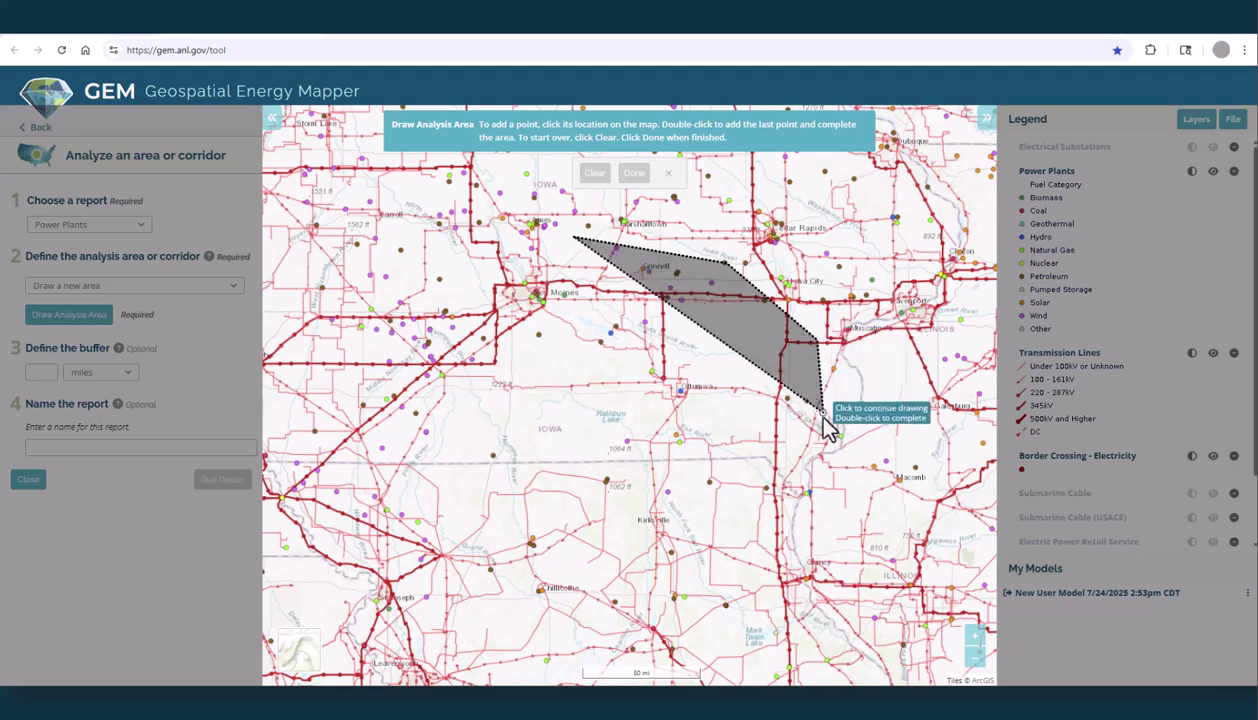
pyautogui.click(822, 420)
pyautogui.click(797, 495)
pyautogui.click(672, 558)
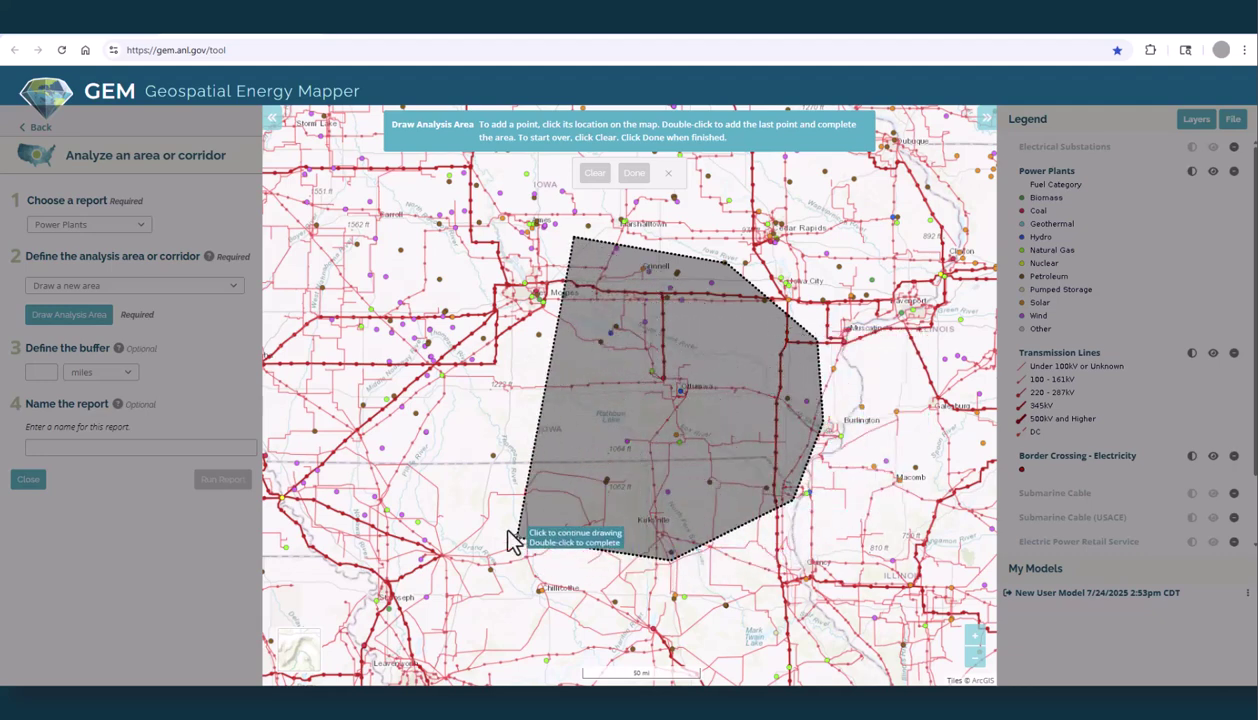
pyautogui.click(502, 525)
pyautogui.click(500, 410)
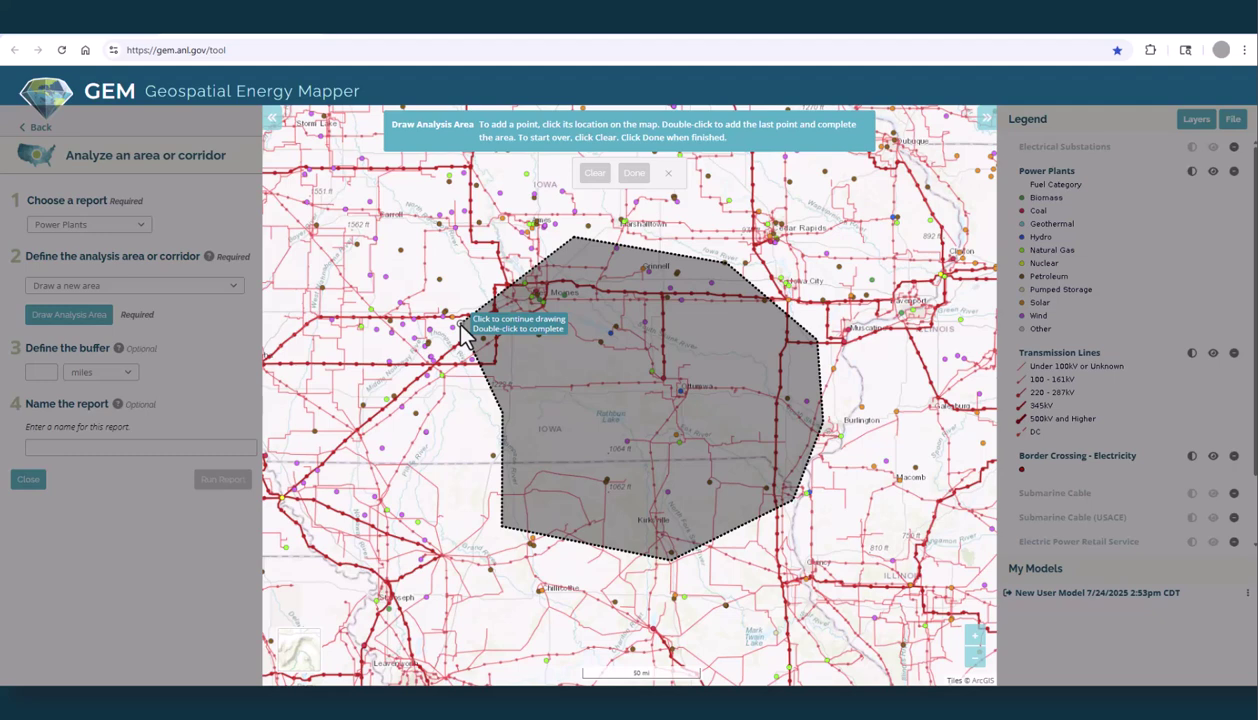
pyautogui.doubleClick(462, 330)
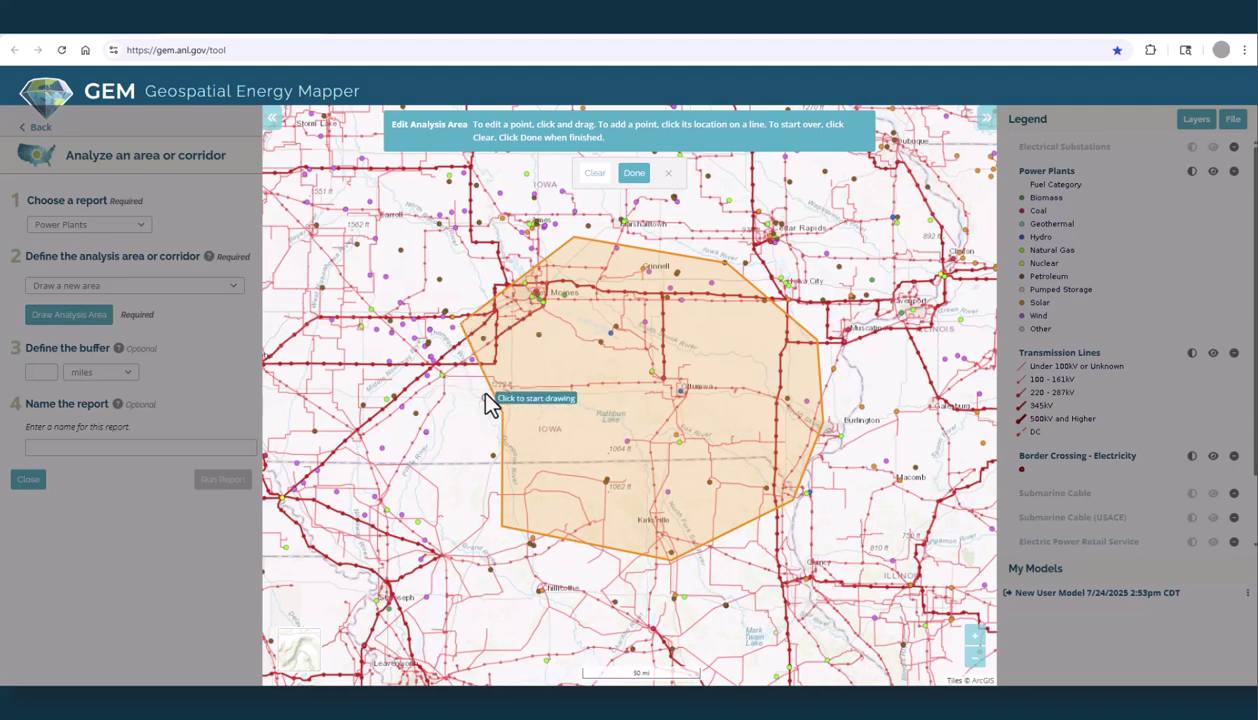
pyautogui.moveTo(496, 470); pyautogui.dragTo(465, 456)
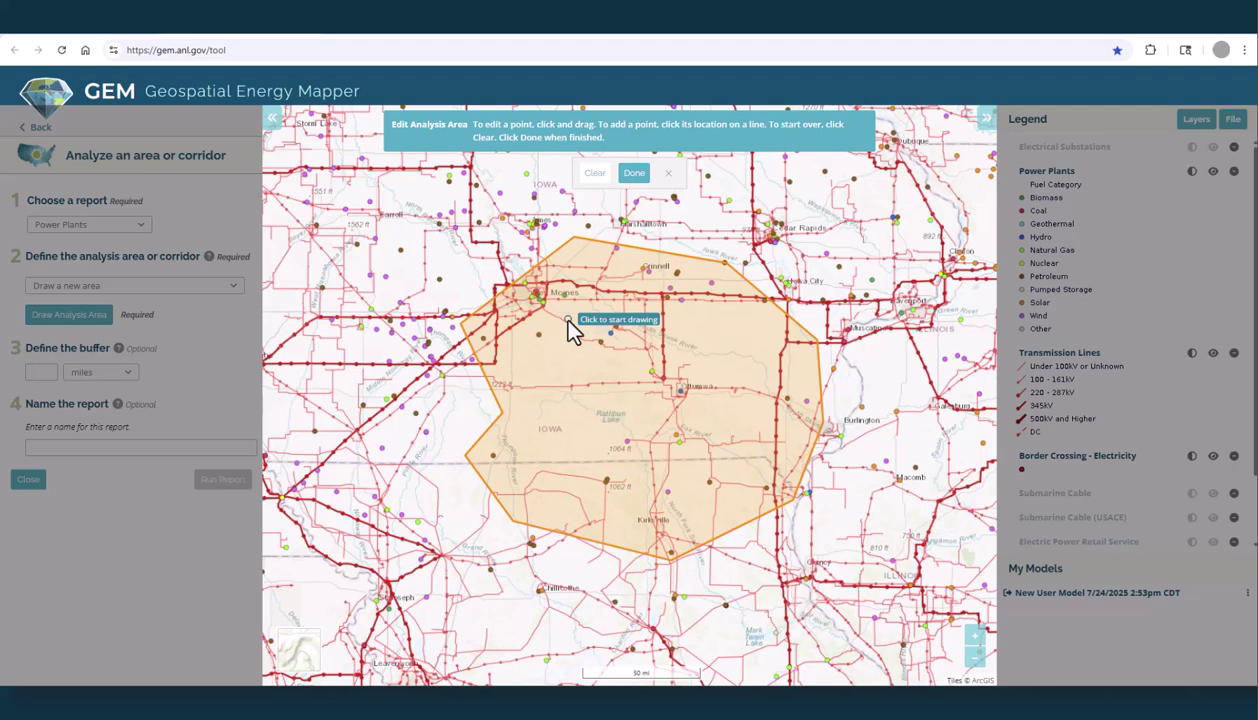
pyautogui.click(630, 178)
# Name the analysis area "My area 2" and run its Power Plants report for viewing
pyautogui.click(65, 327)
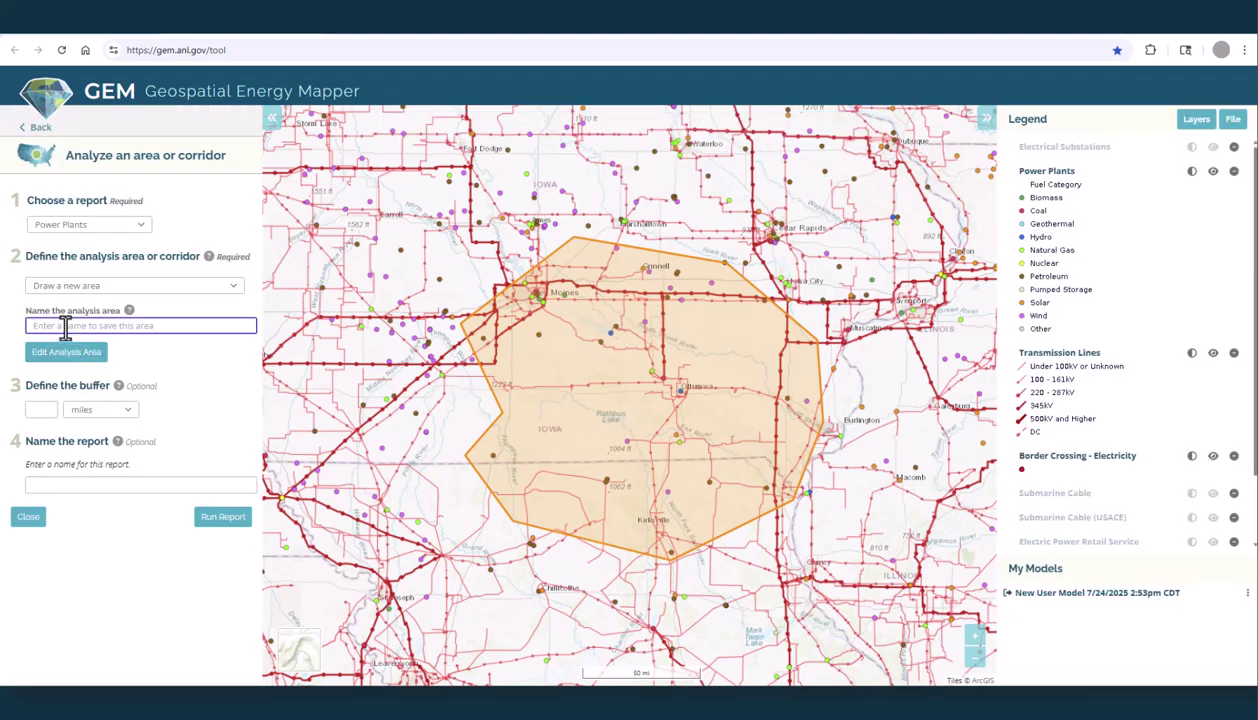
pyautogui.write('My area 2')
pyautogui.click(203, 521)
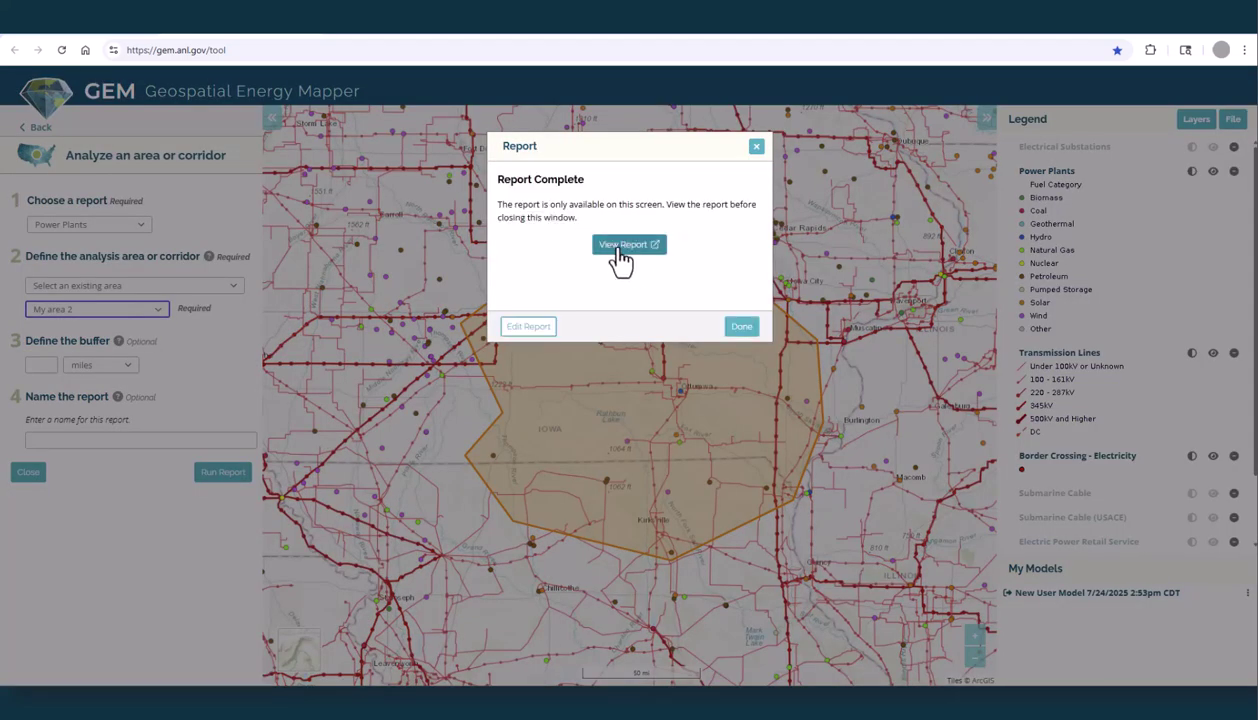
pyautogui.click(610, 250)
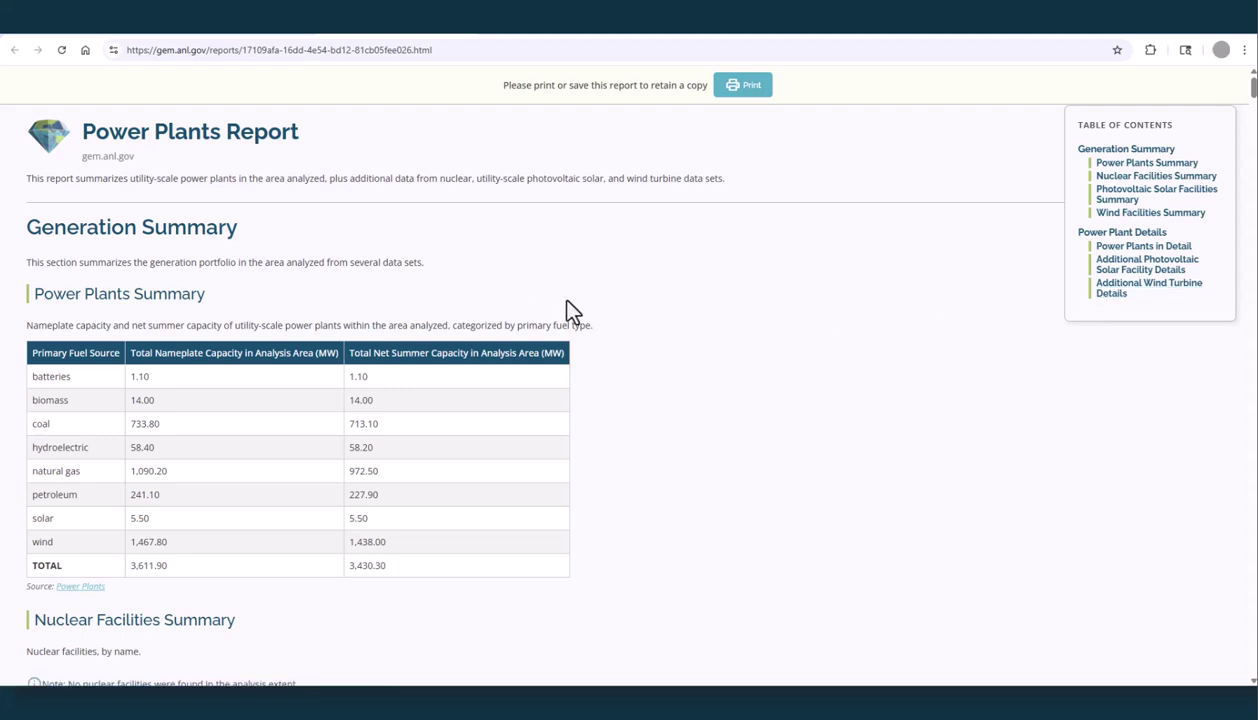
# Review the report's generation summaries for power plants, nuclear facilities, photovoltaic solar facilities and wind facilities
pyautogui.scroll(-2, 654, 318)
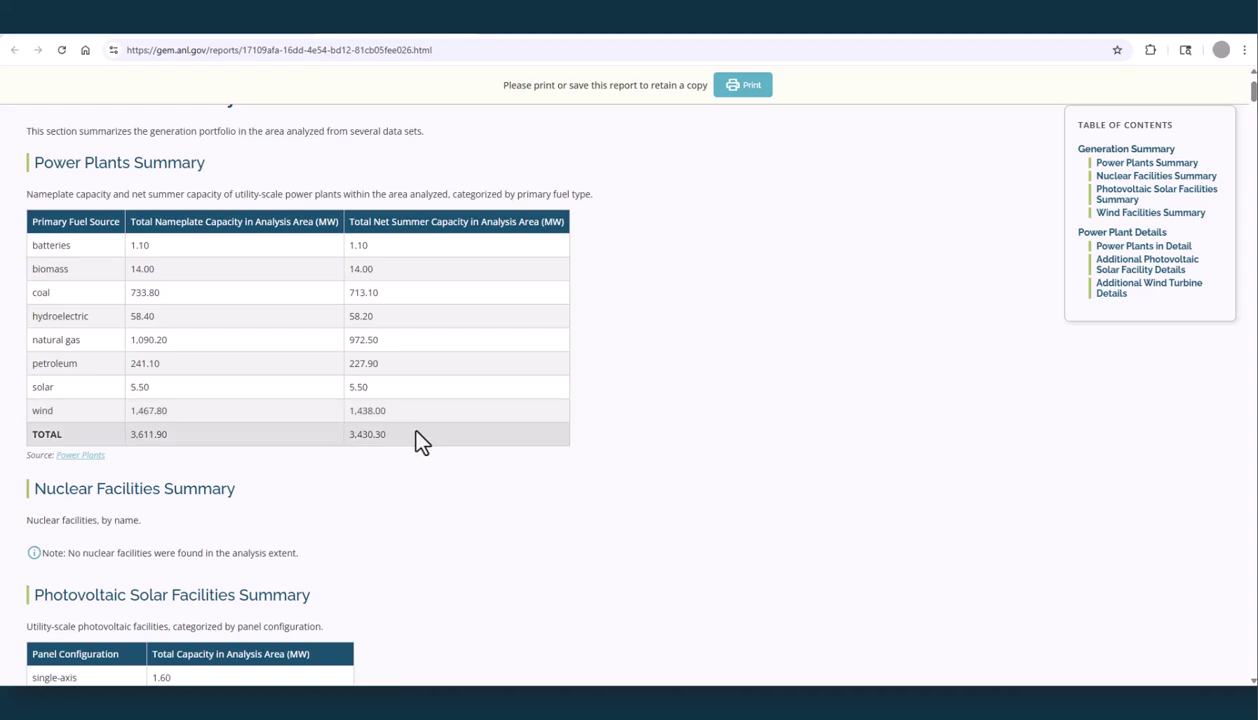
pyautogui.click(1105, 180)
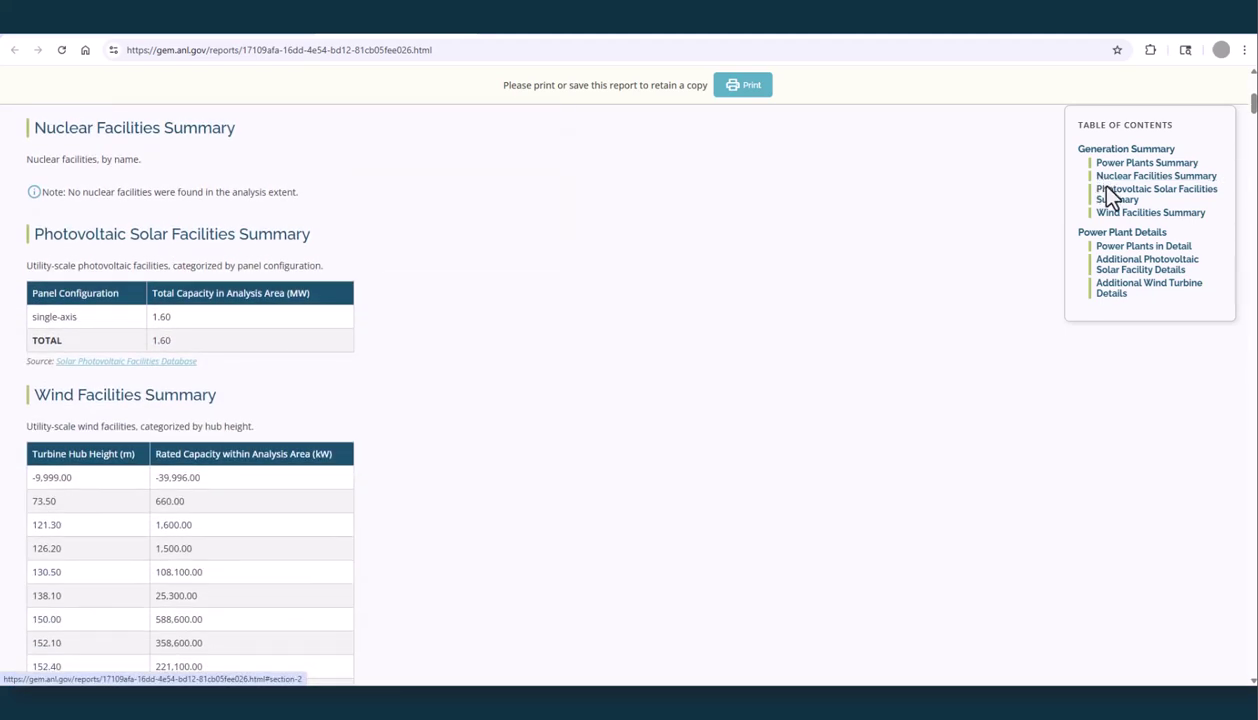
pyautogui.click(1112, 200)
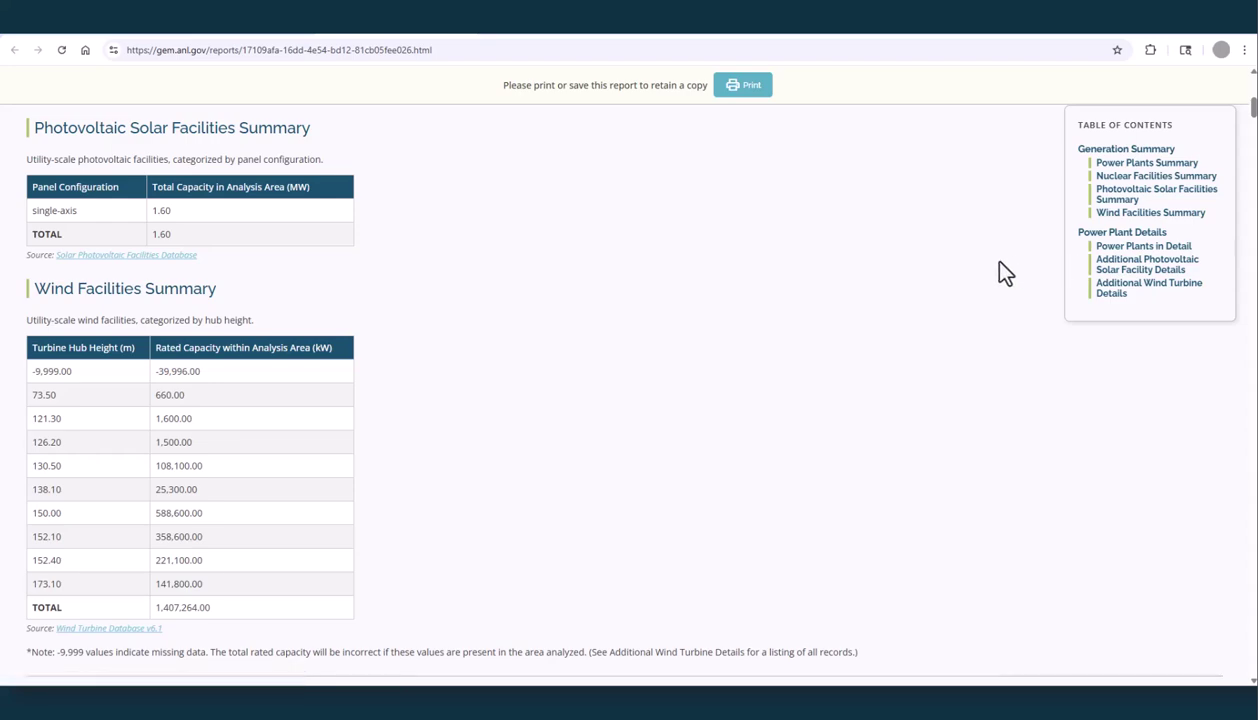
# Examine the detailed power plant tables by primary energy source and the additional photovoltaic solar and wind turbine details
pyautogui.scroll(-5, 854, 281)
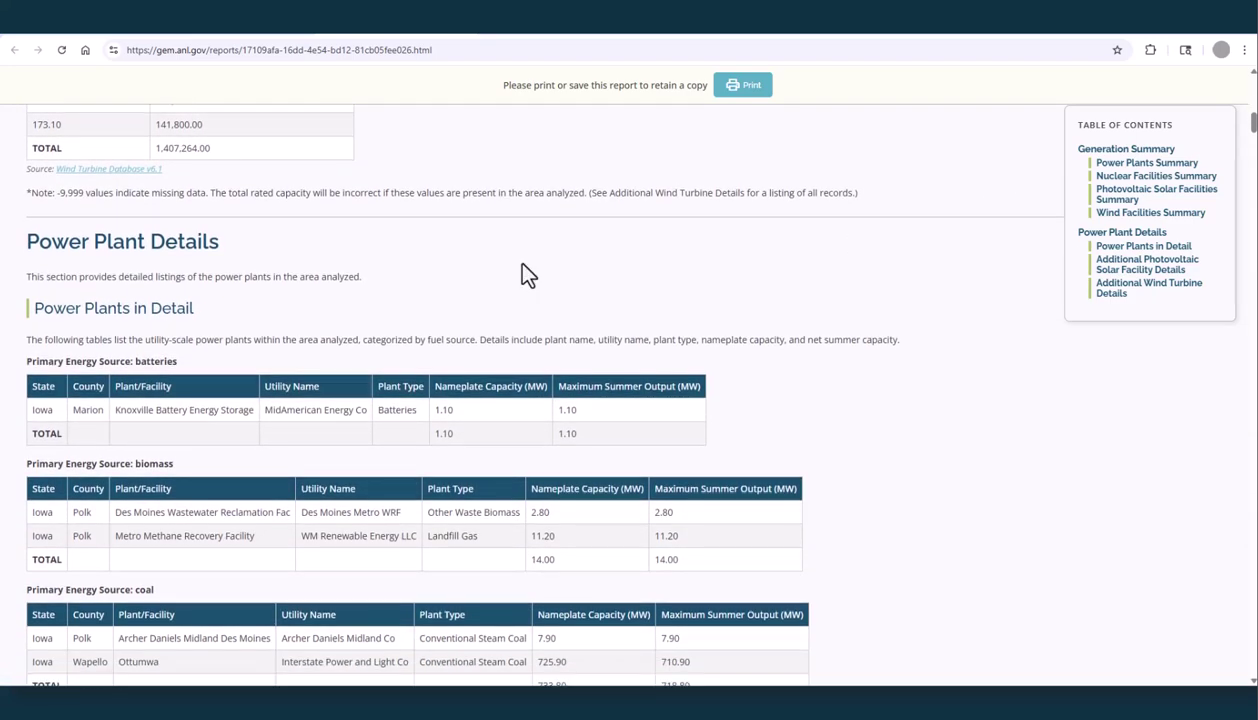
pyautogui.scroll(-2, 518, 262)
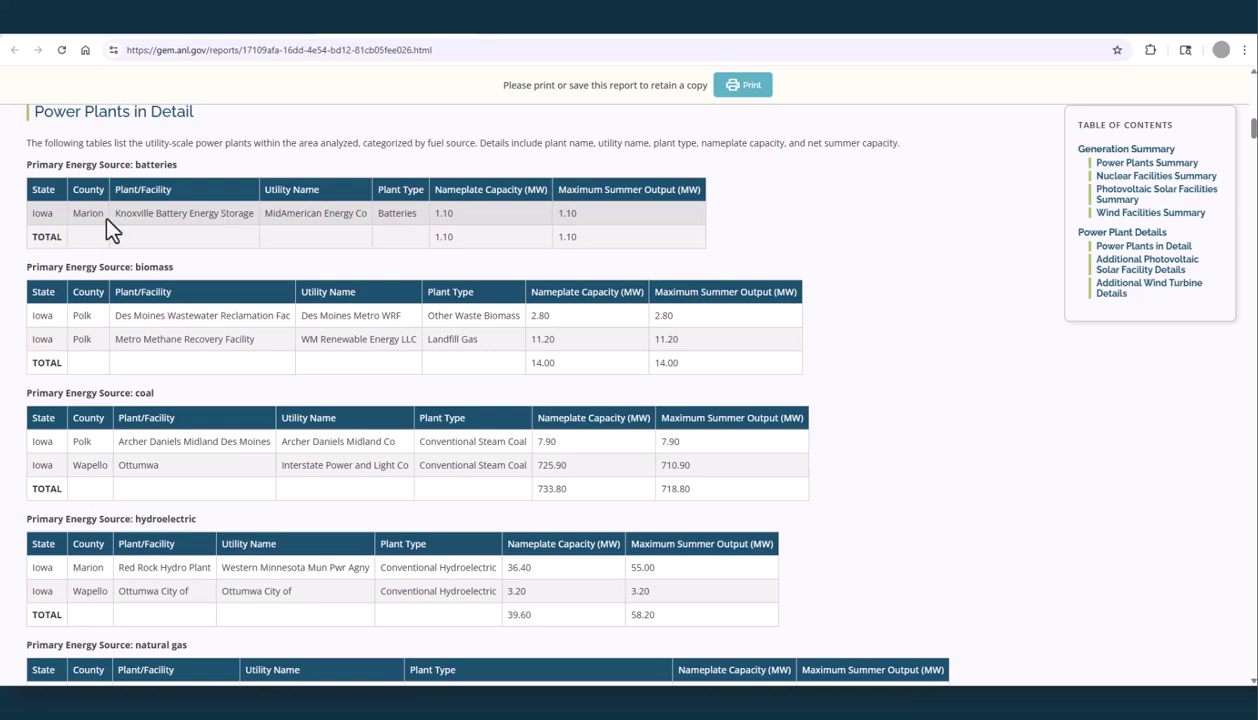
pyautogui.scroll(-3, 478, 292)
pyautogui.scroll(-5, 478, 288)
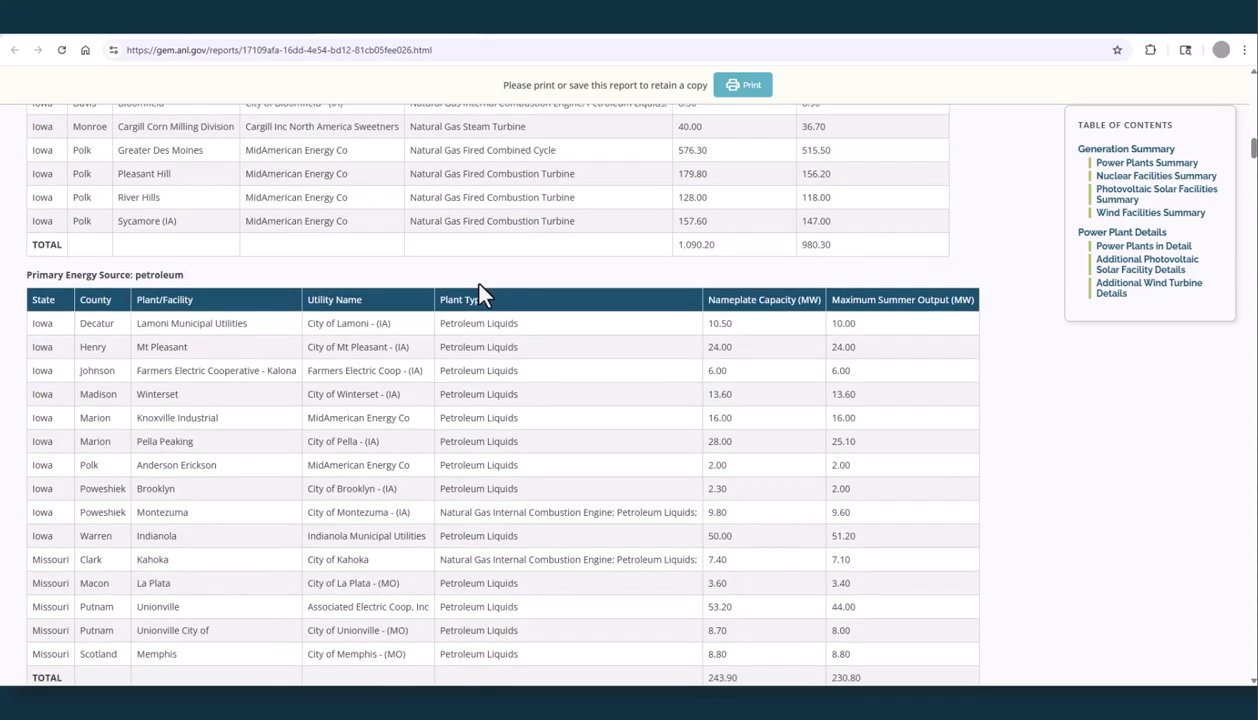
pyautogui.scroll(-4, 480, 292)
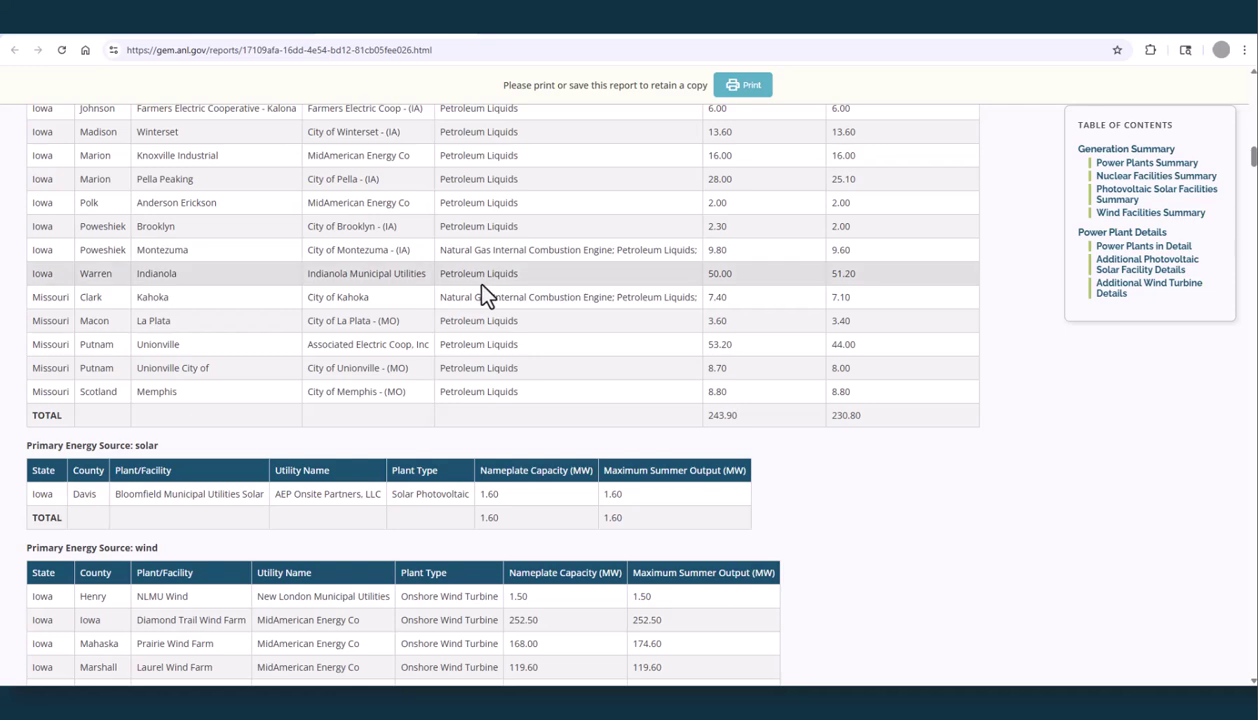
pyautogui.scroll(-10, 478, 290)
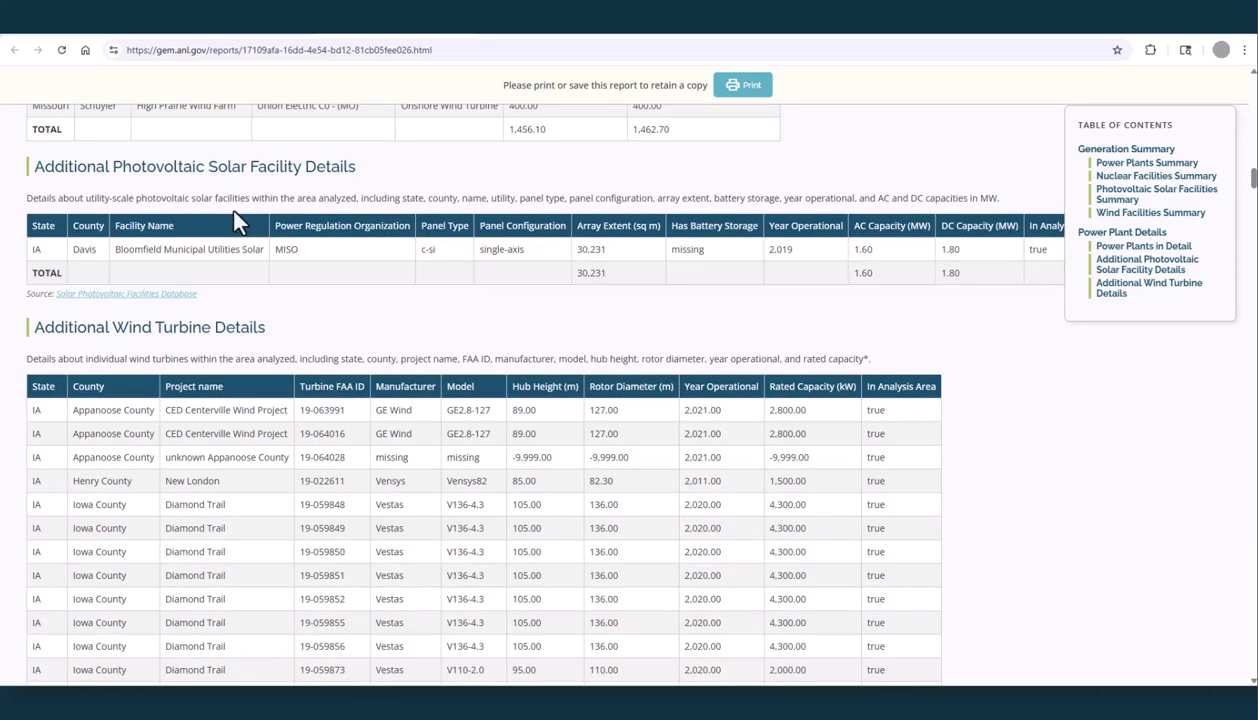
pyautogui.click(1105, 288)
pyautogui.scroll(-5, 1016, 343)
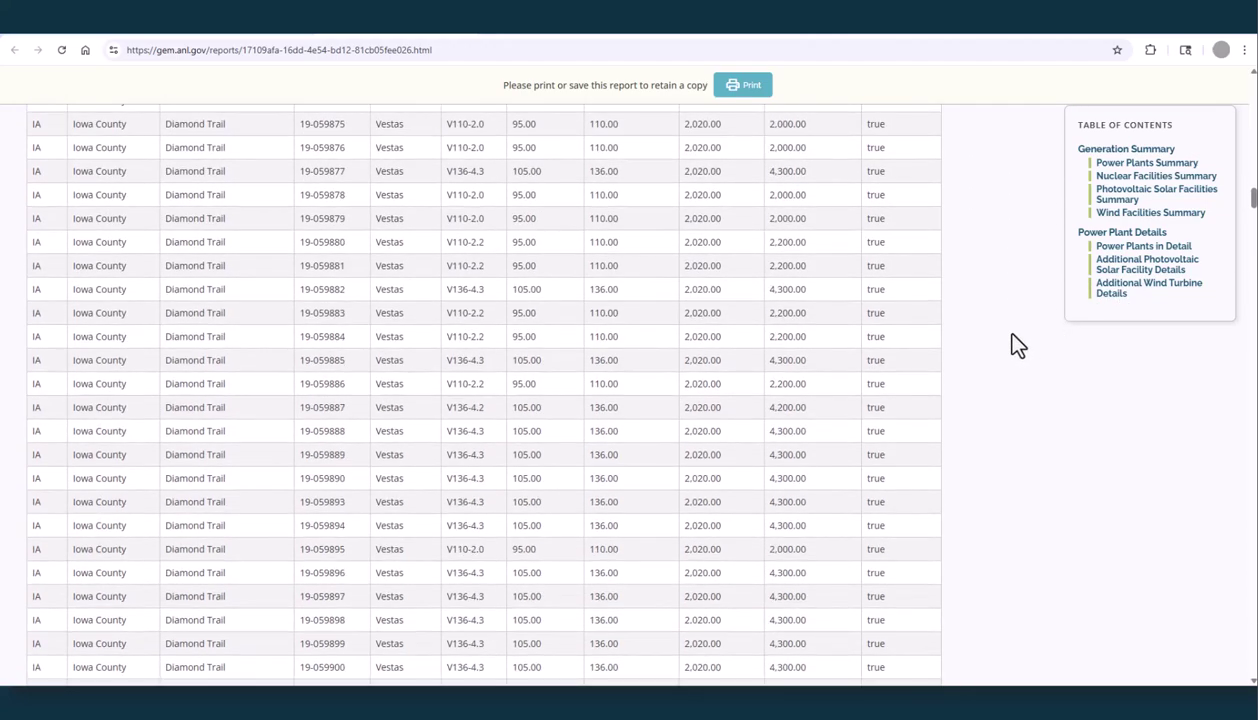
# Leave the Power Plants report and close the report completion dialog to return to the map
pyautogui.hotkey('alt', 'Left')
pyautogui.hotkey('alt', 'Left')
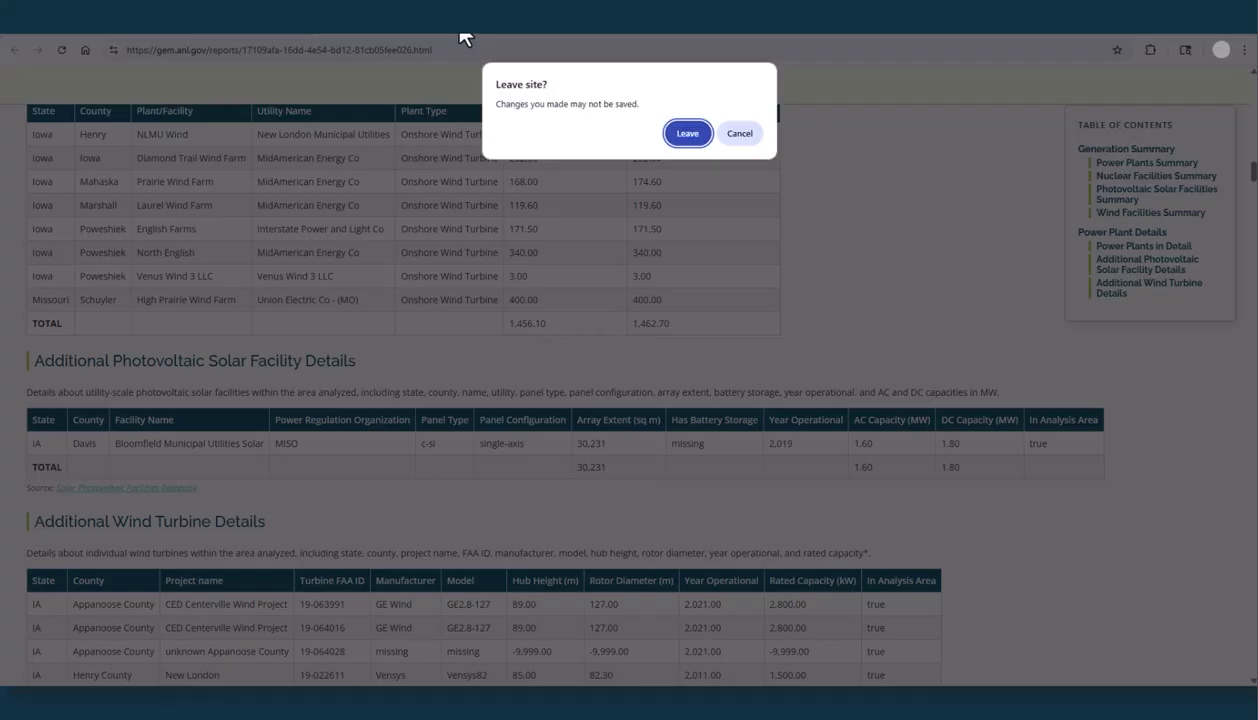
pyautogui.click(688, 133)
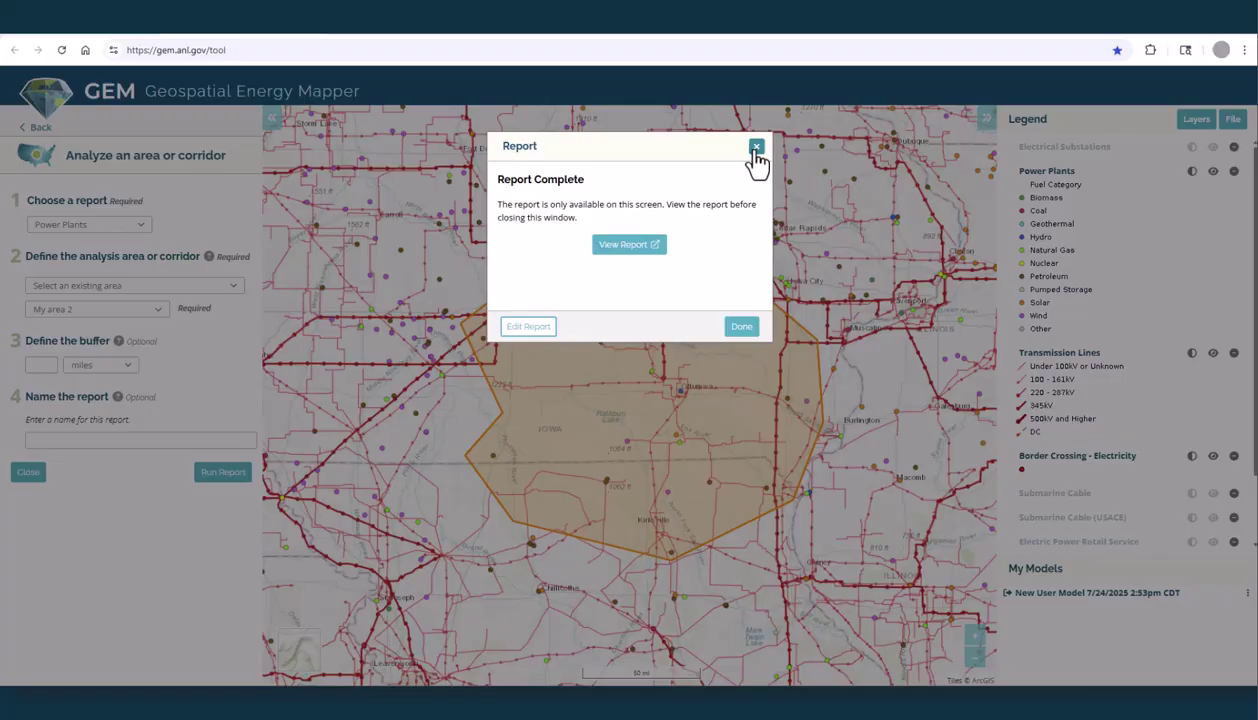
pyautogui.click(751, 154)
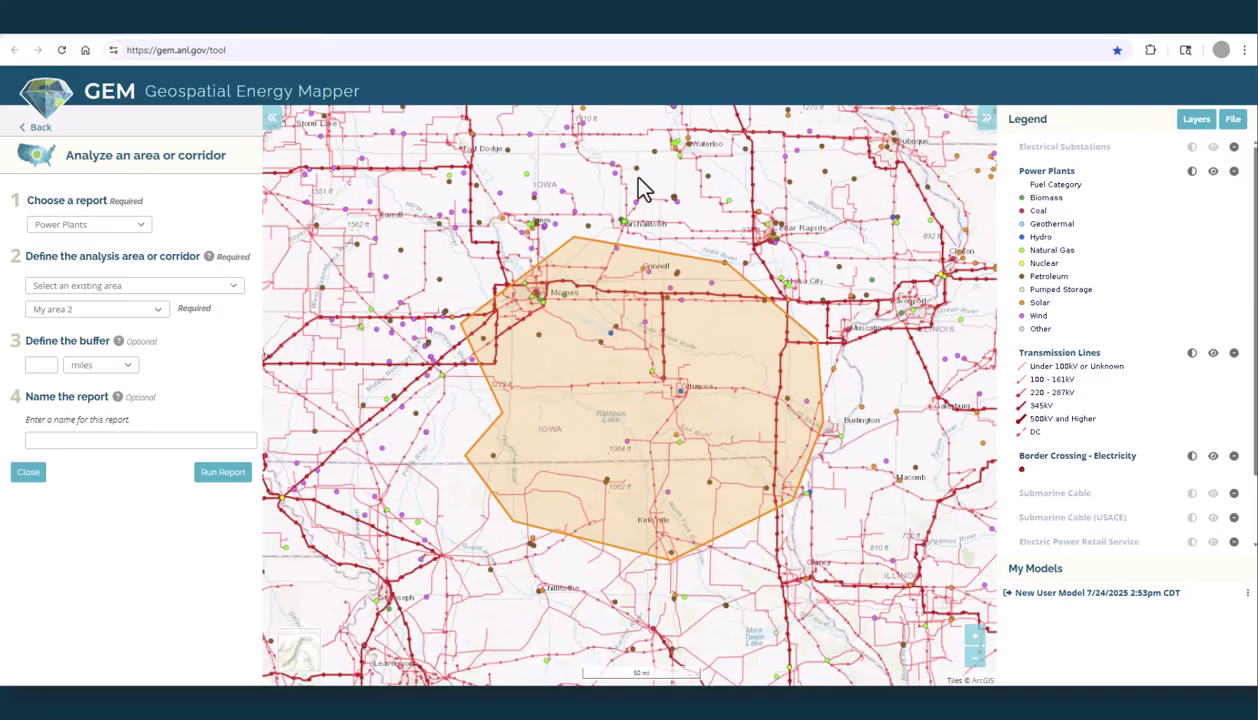
# Run a Protected Areas report on the existing analysis area named Example
pyautogui.click(141, 232)
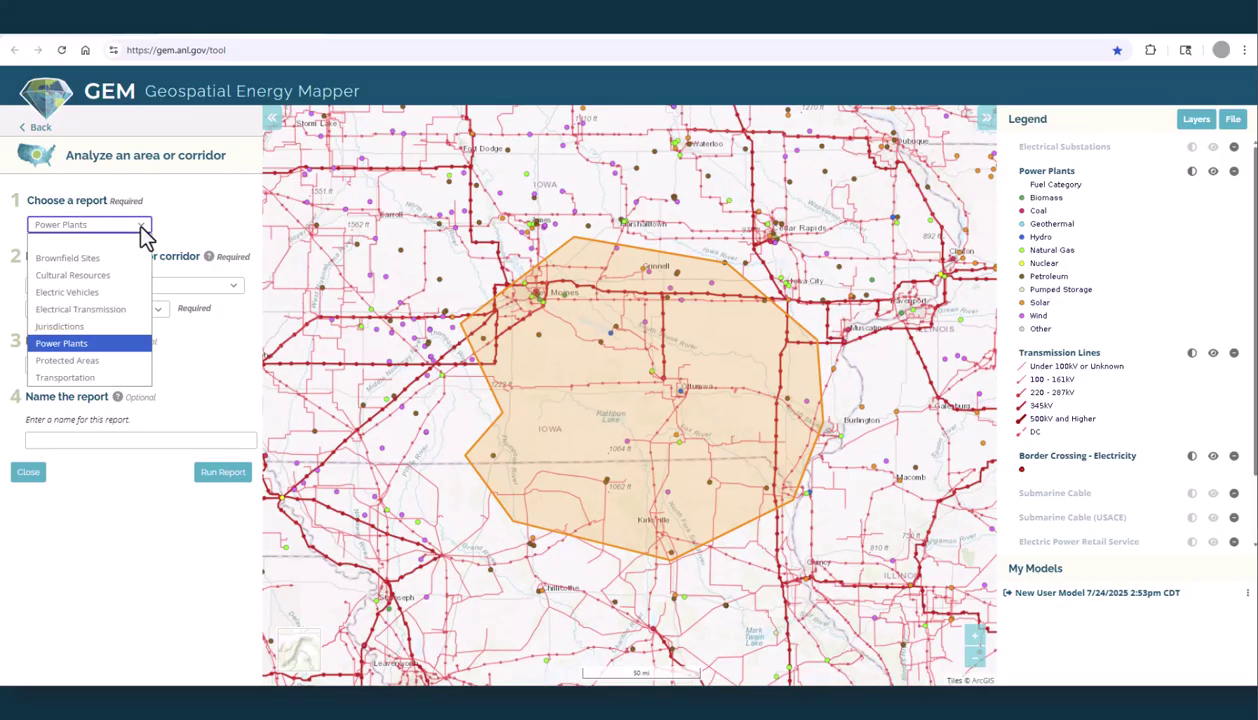
pyautogui.click(88, 360)
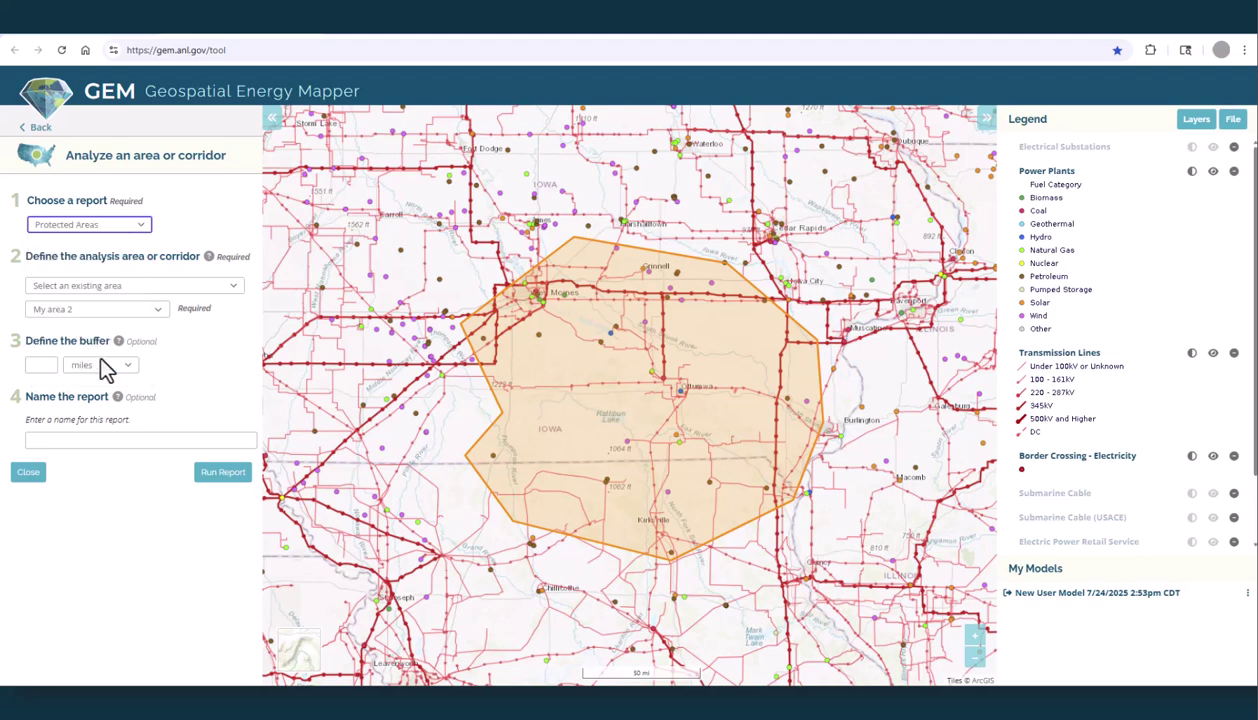
pyautogui.click(235, 286)
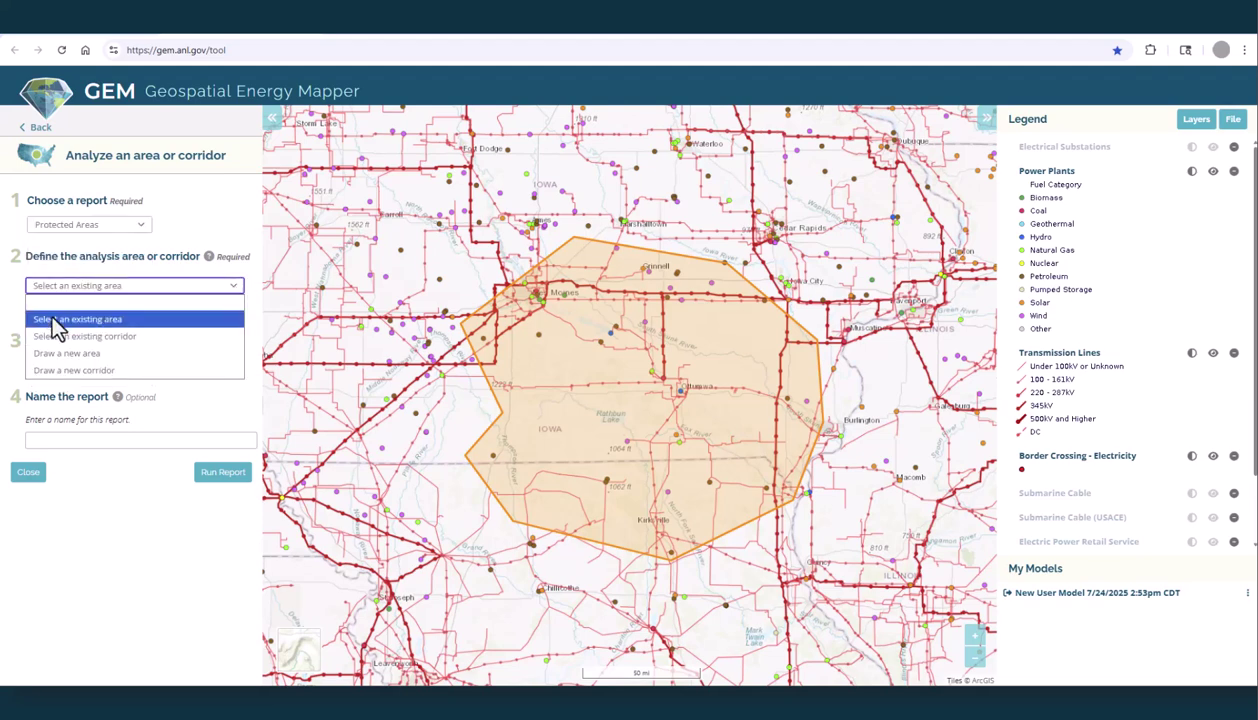
pyautogui.click(55, 319)
pyautogui.click(157, 309)
pyautogui.click(150, 330)
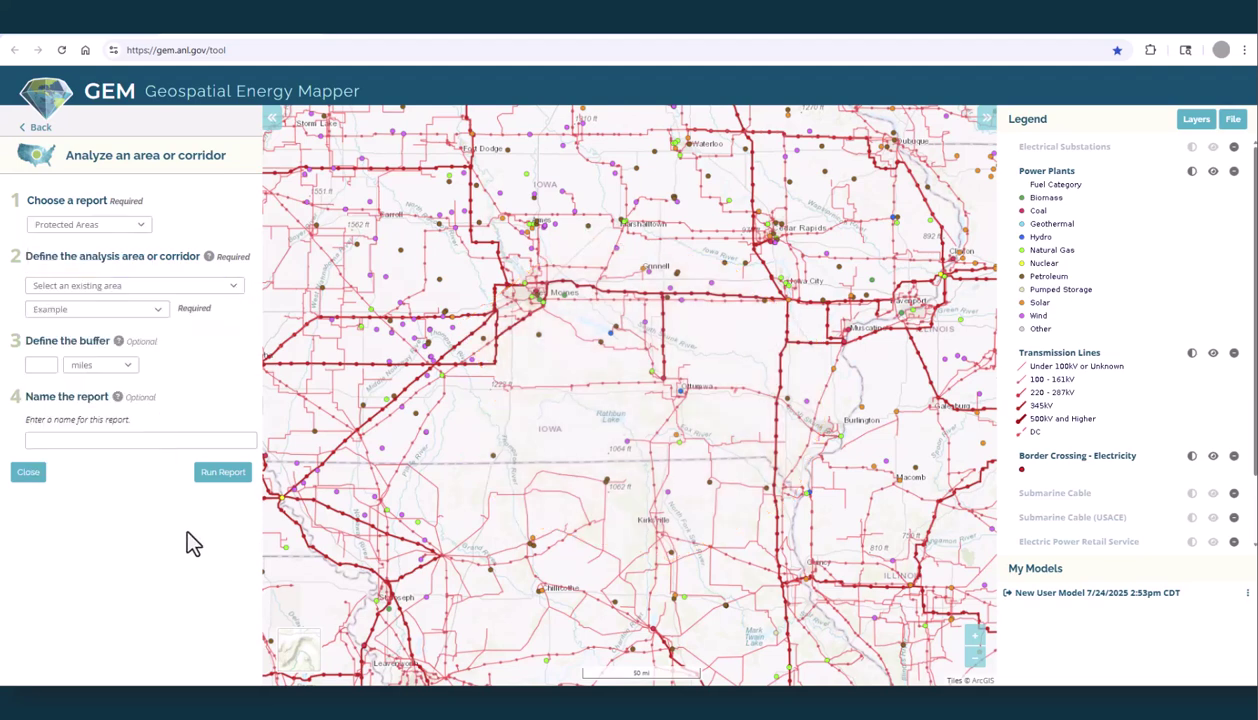
pyautogui.click(207, 478)
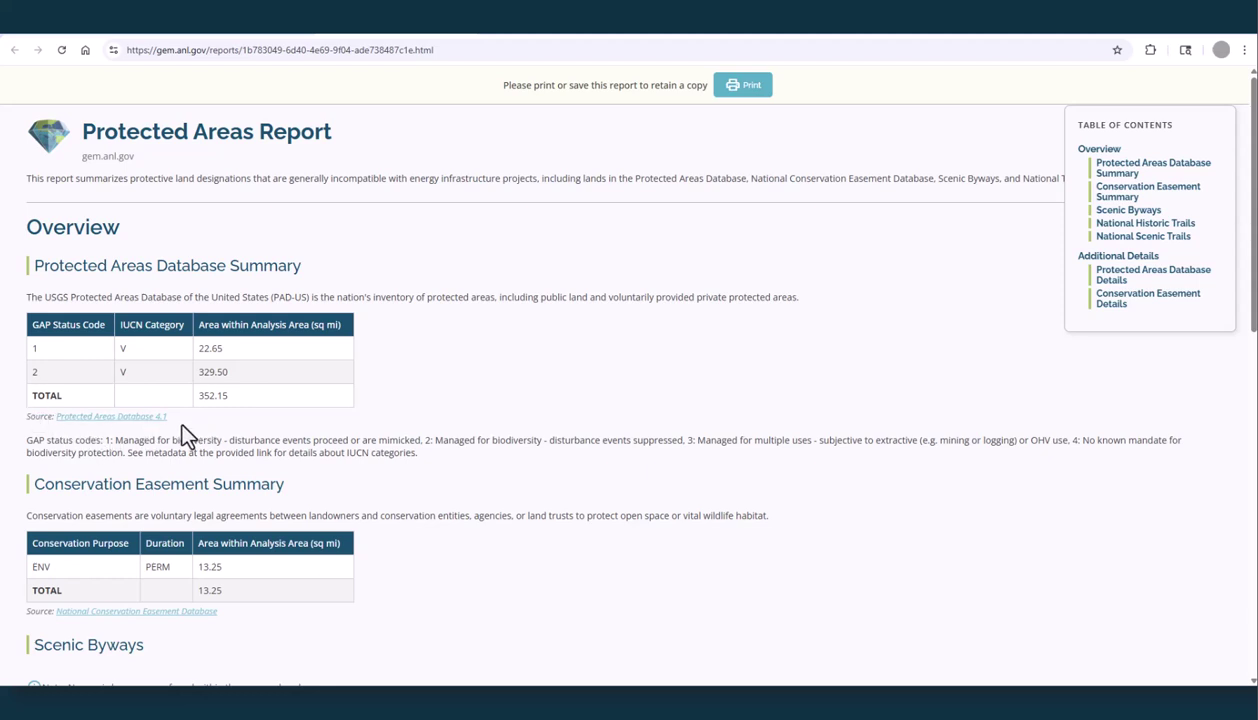
# Review the conservation easement summary and details in the Protected Areas report, and close the report and its completion dialog
pyautogui.click(1117, 192)
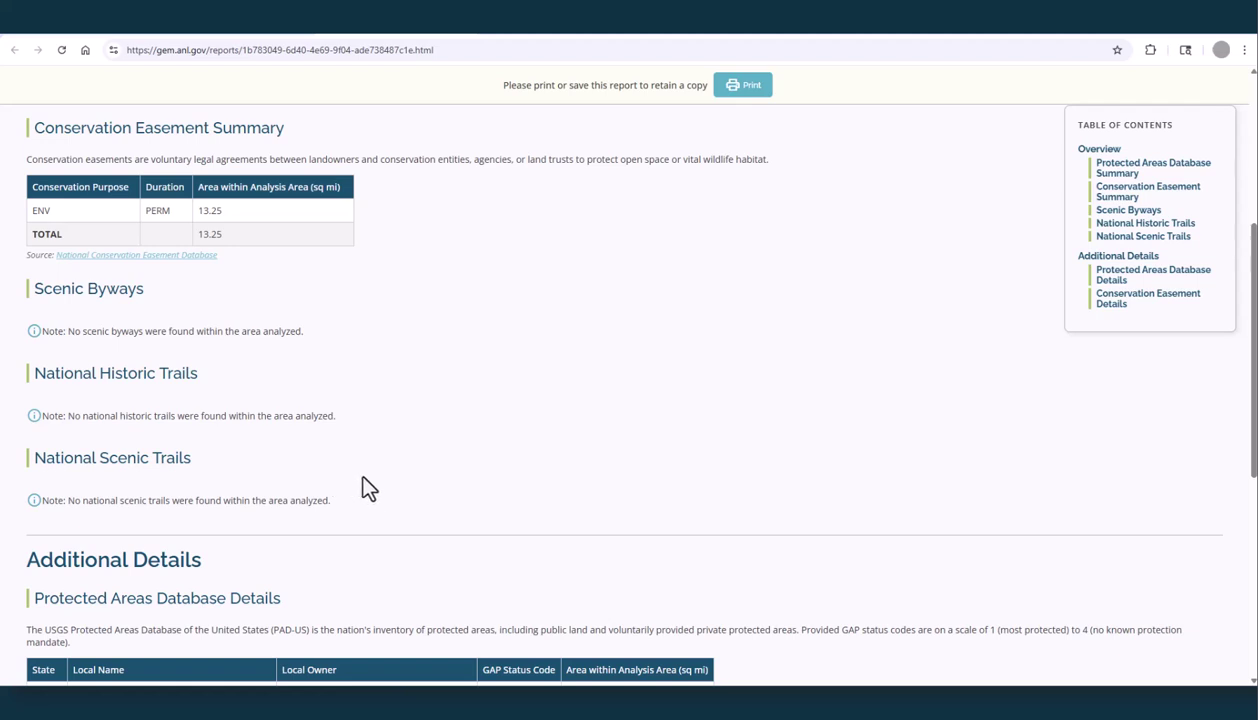
pyautogui.click(1112, 306)
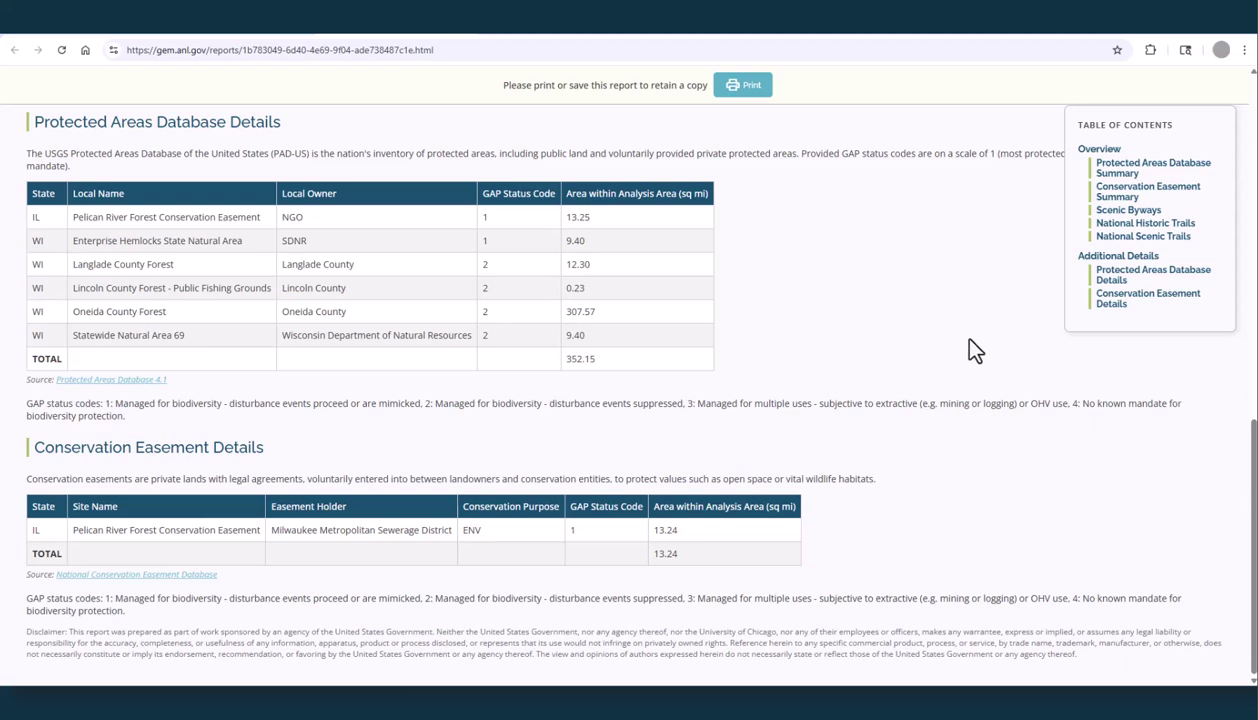
pyautogui.click(461, 33)
pyautogui.click(686, 133)
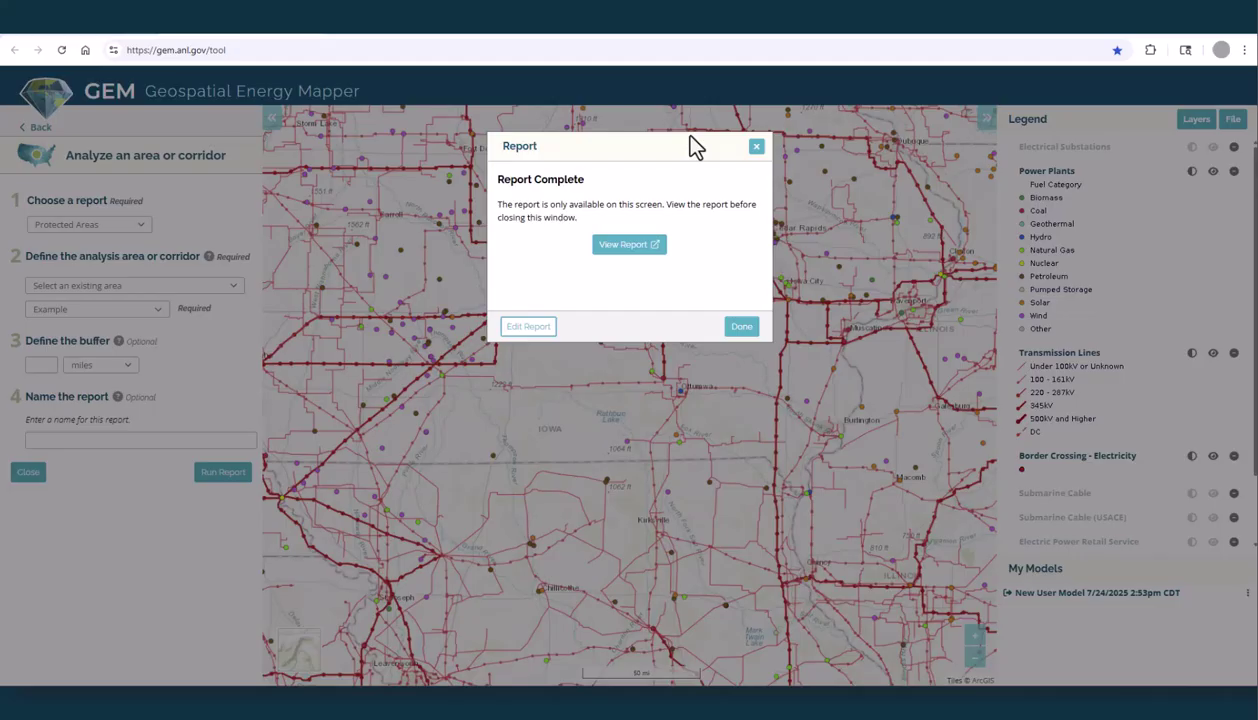
pyautogui.click(741, 326)
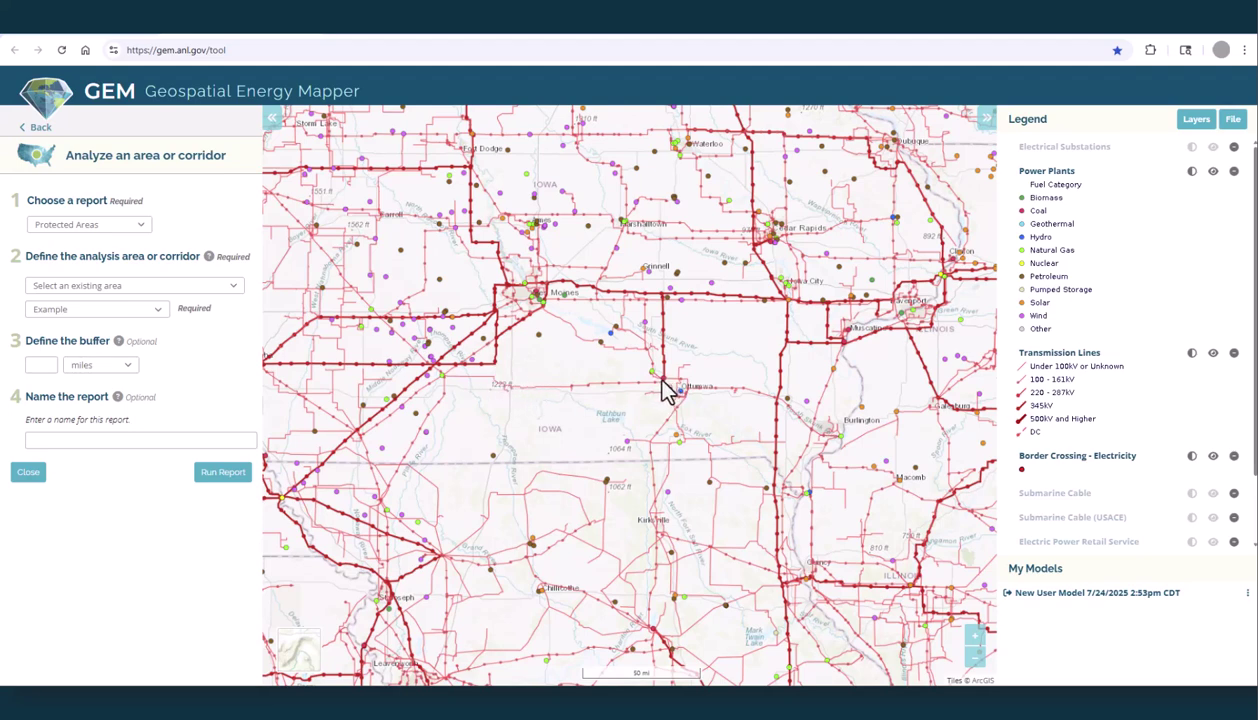
# Choose the Jurisdictions report and define its analysis area by drawing a new corridor
pyautogui.click(142, 226)
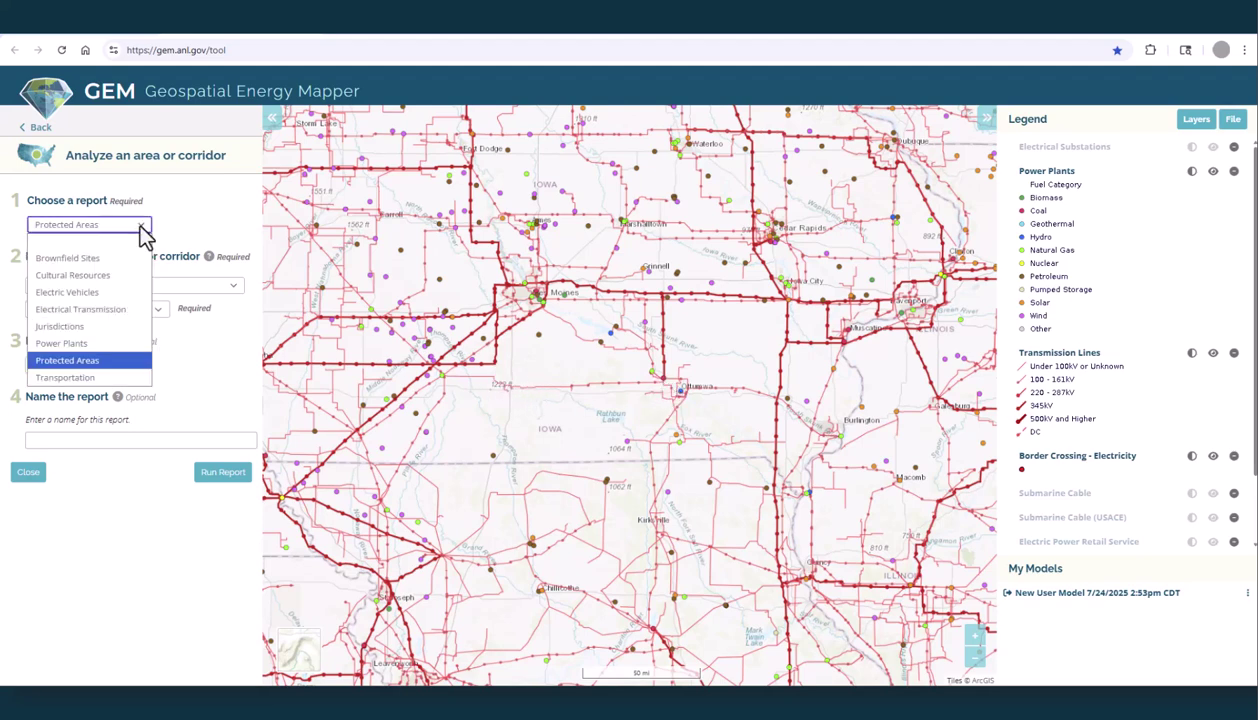
pyautogui.click(86, 326)
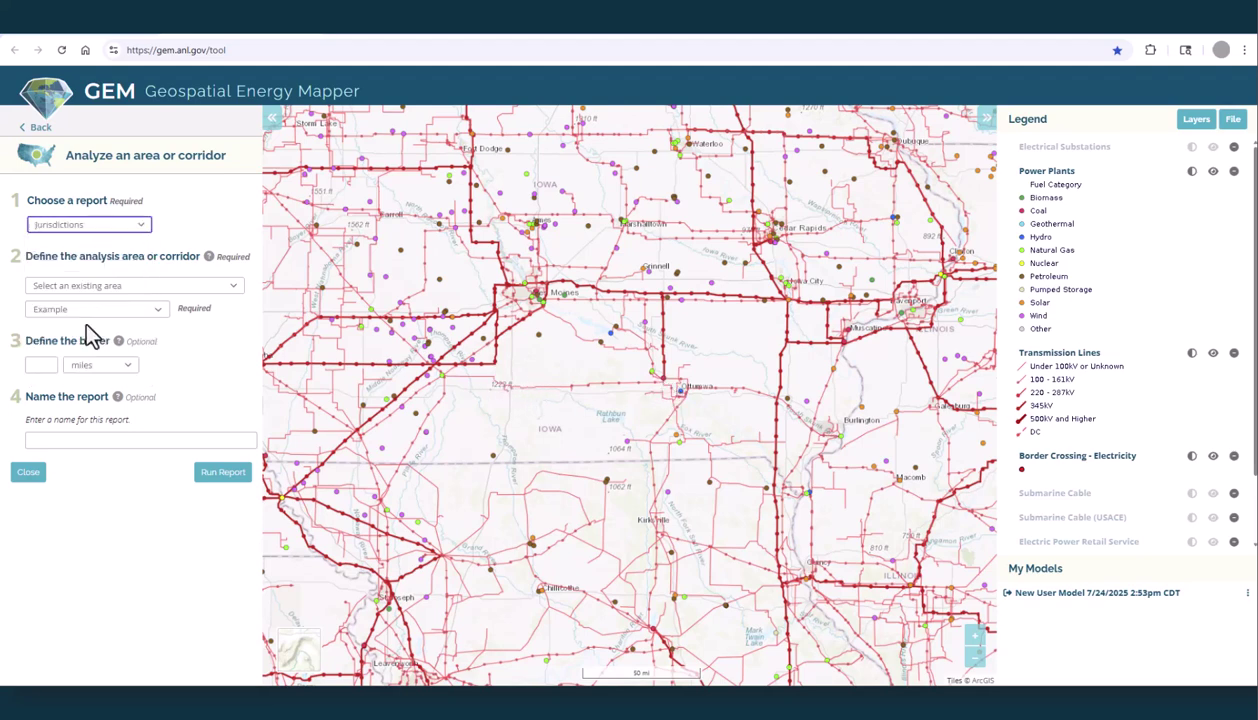
pyautogui.click(234, 286)
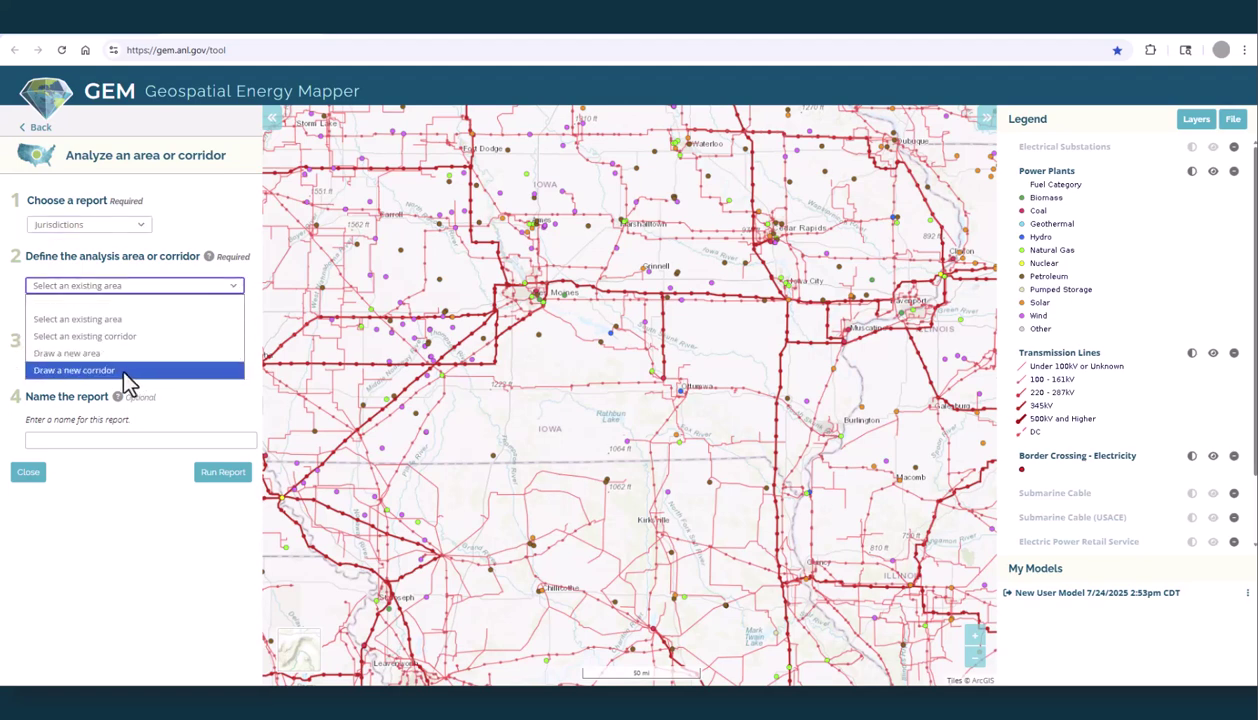
pyautogui.click(128, 372)
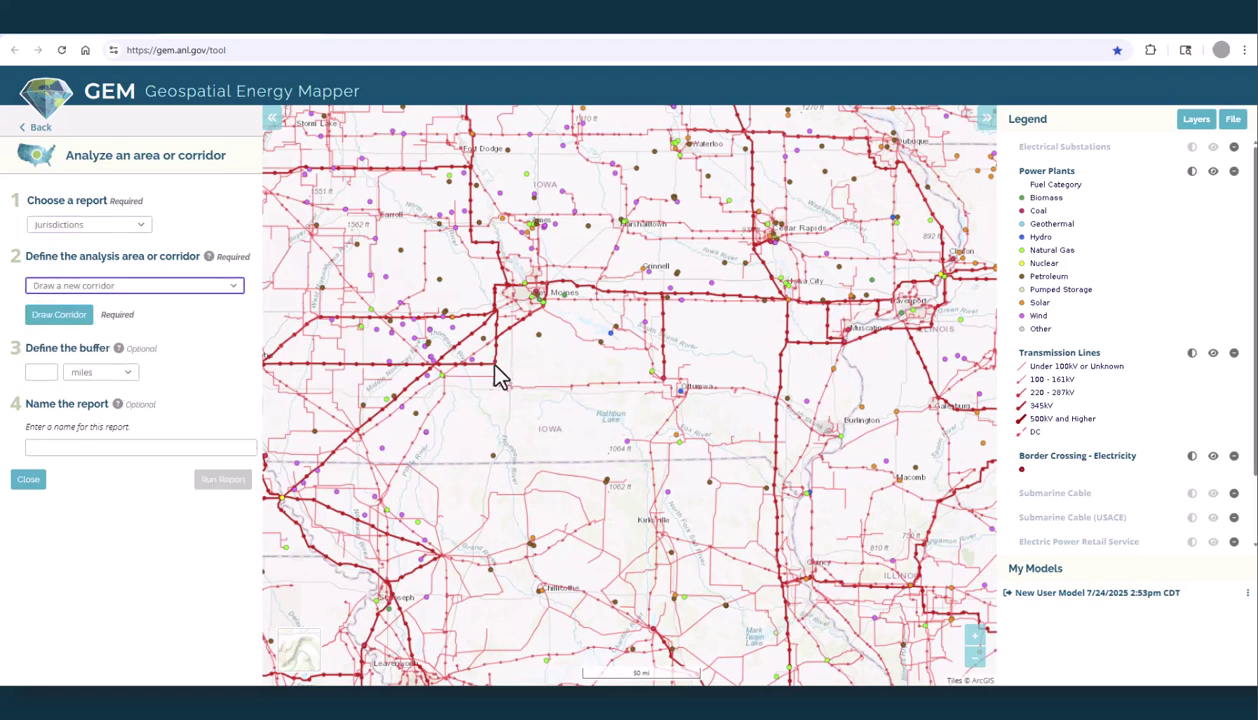
# Draw a straight corridor from the transmission line corner south of Des Moines to the line end near Ottumwa, and name it Test
pyautogui.click(52, 316)
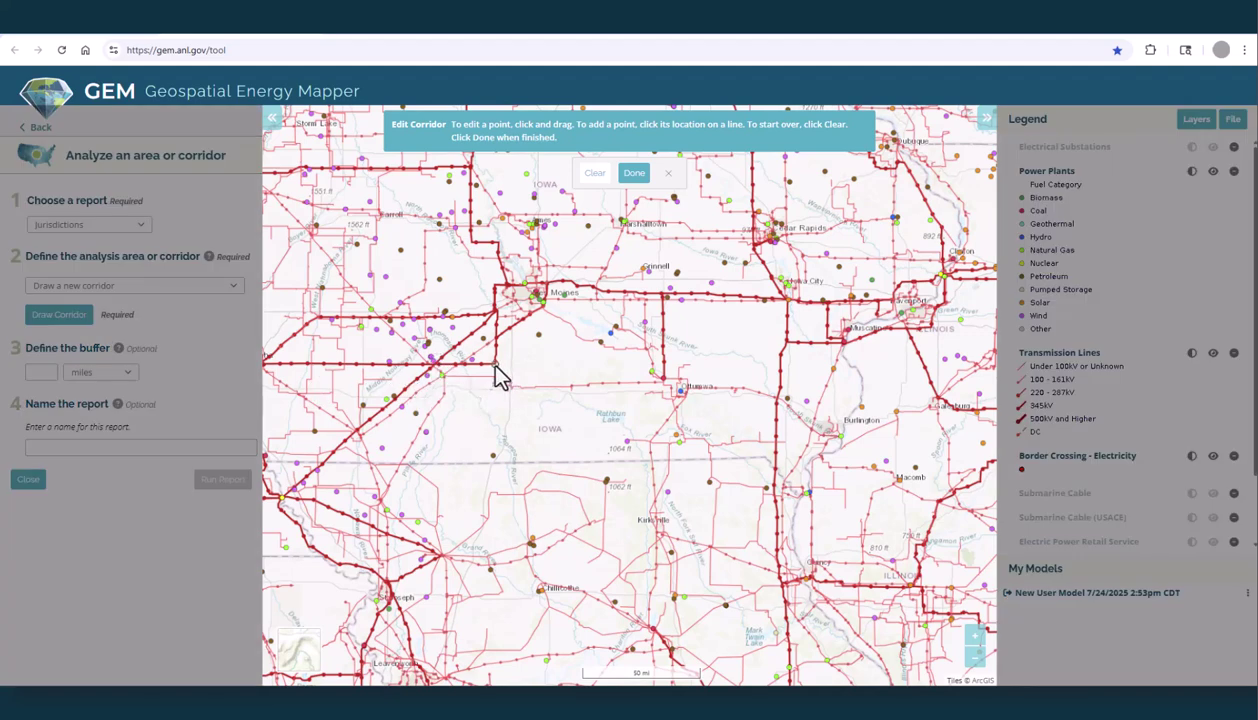
pyautogui.click(495, 365)
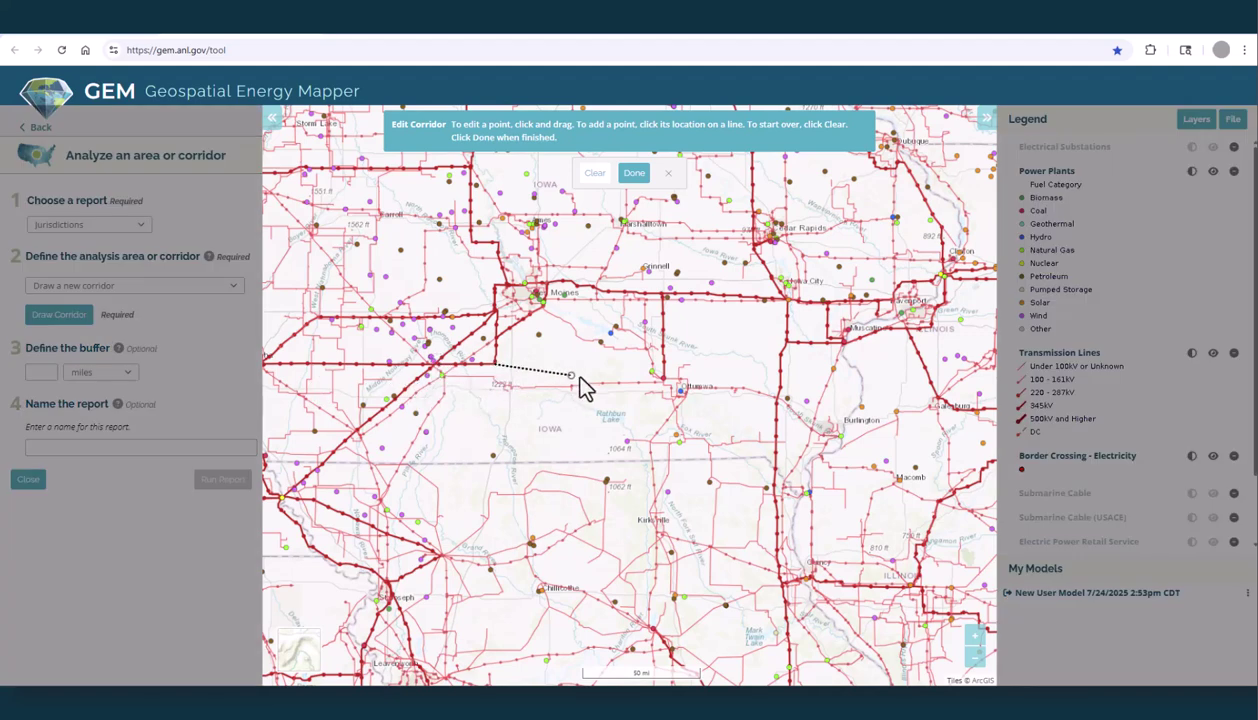
pyautogui.doubleClick(658, 377)
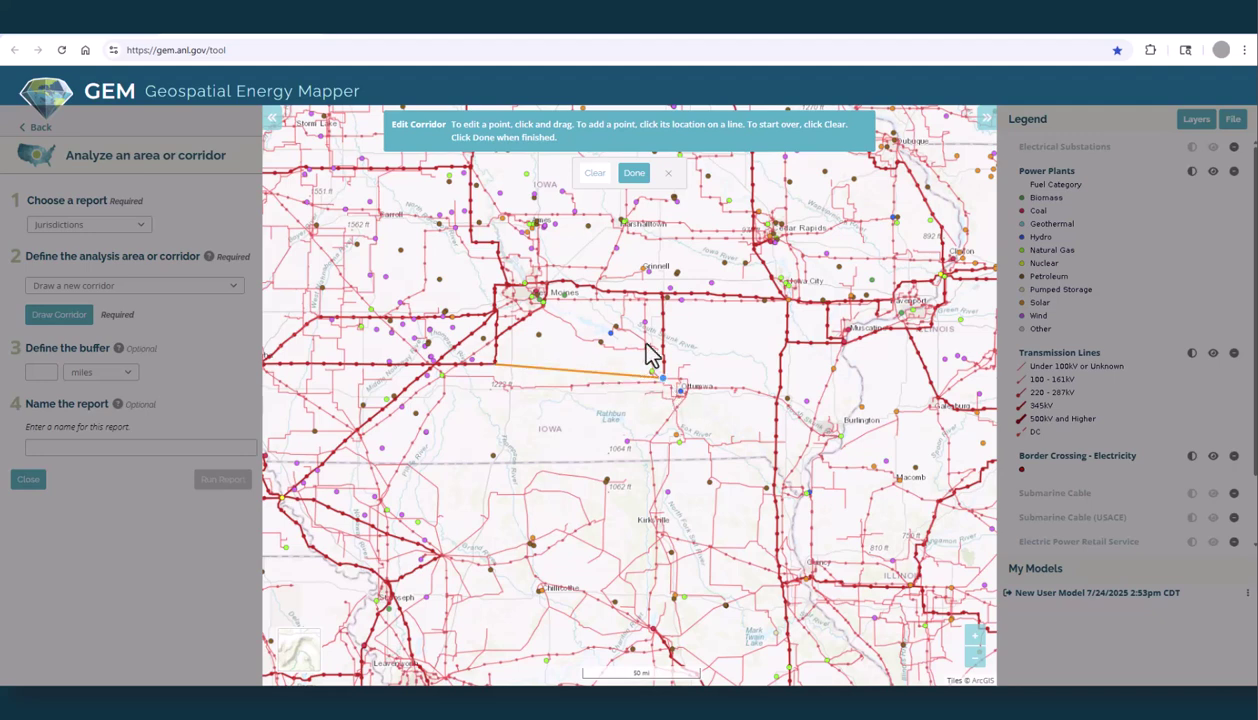
pyautogui.click(633, 175)
pyautogui.click(56, 362)
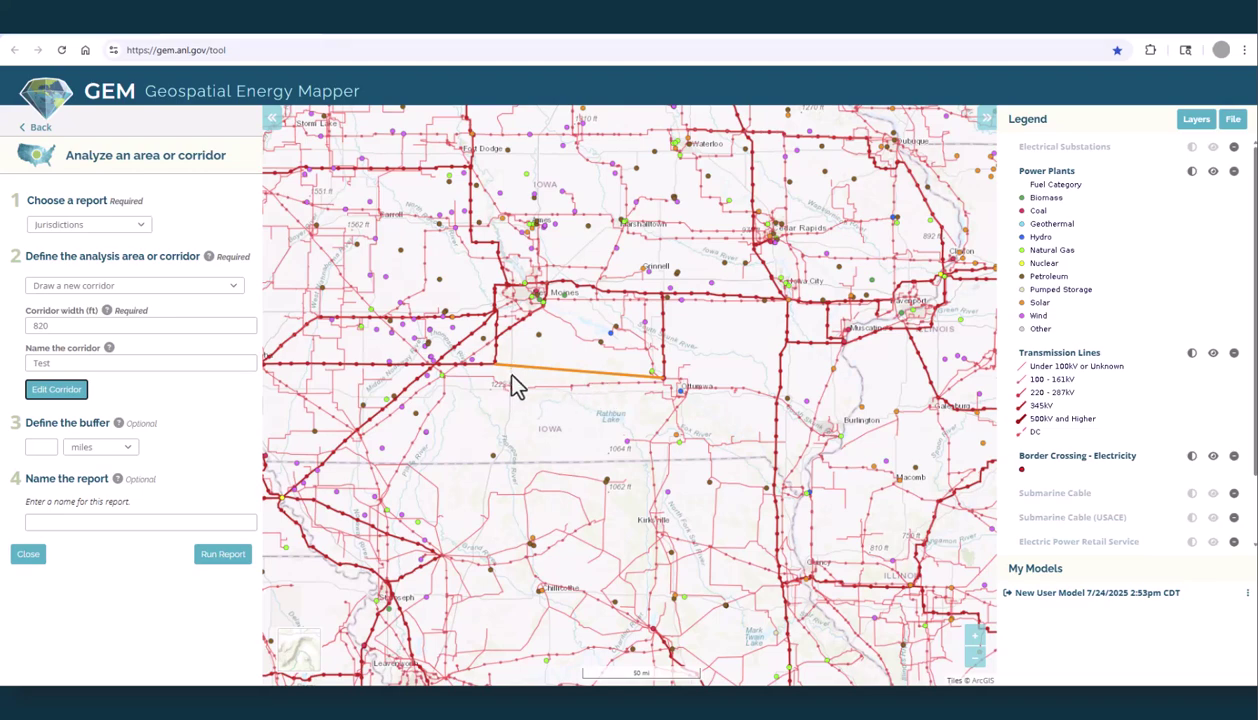
# Set the Test corridor's width to 1500 ft and check its extent on the map
pyautogui.scroll(3, 502, 367)
pyautogui.scroll(3, 475, 360)
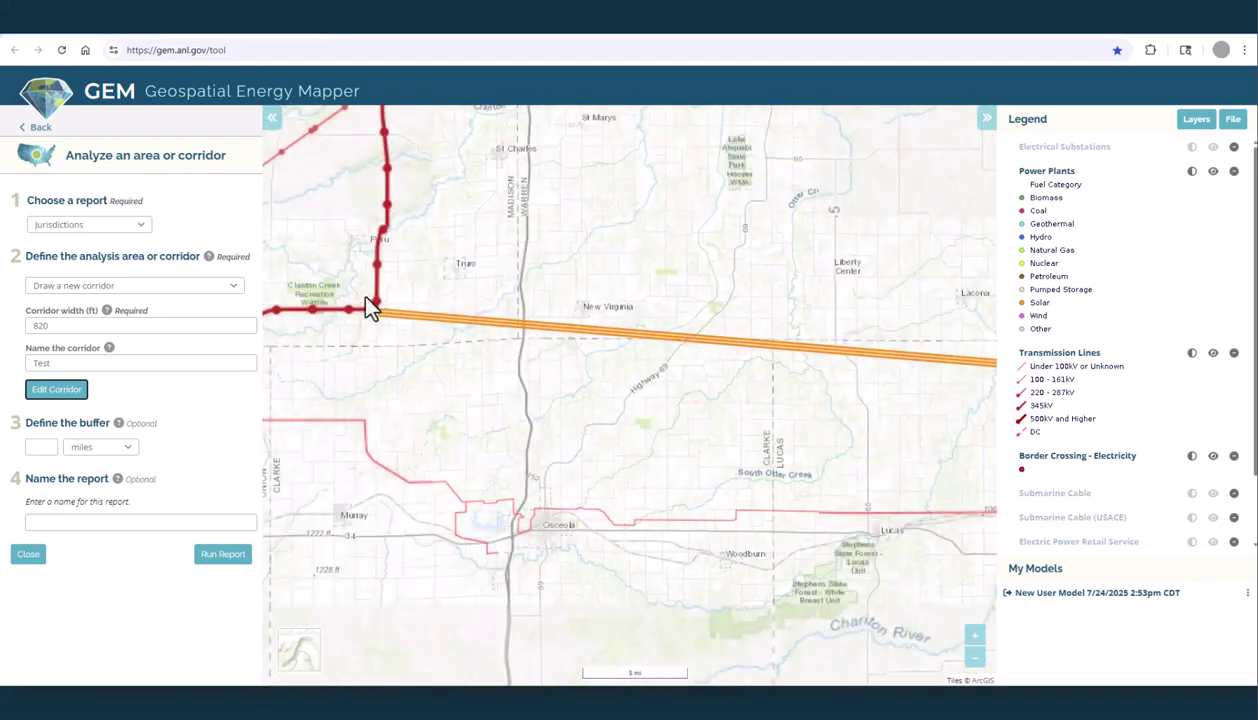
pyautogui.scroll(2, 390, 315)
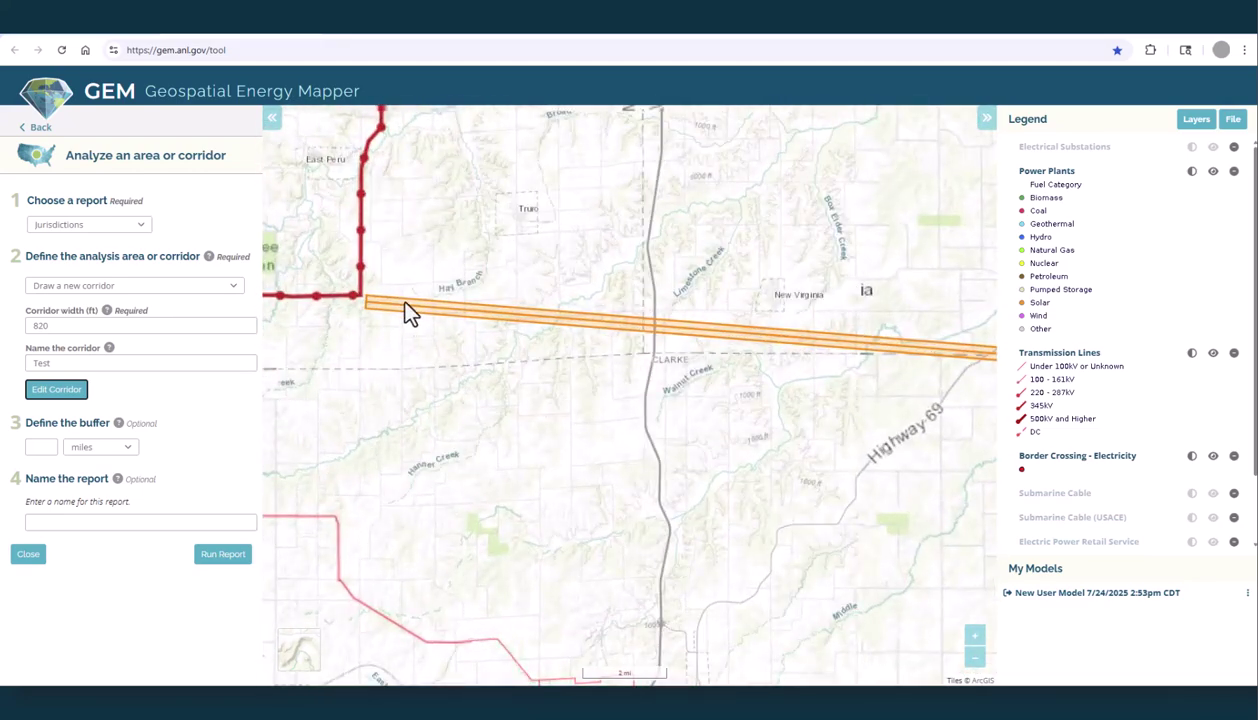
pyautogui.moveTo(54, 325); pyautogui.dragTo(4, 326)
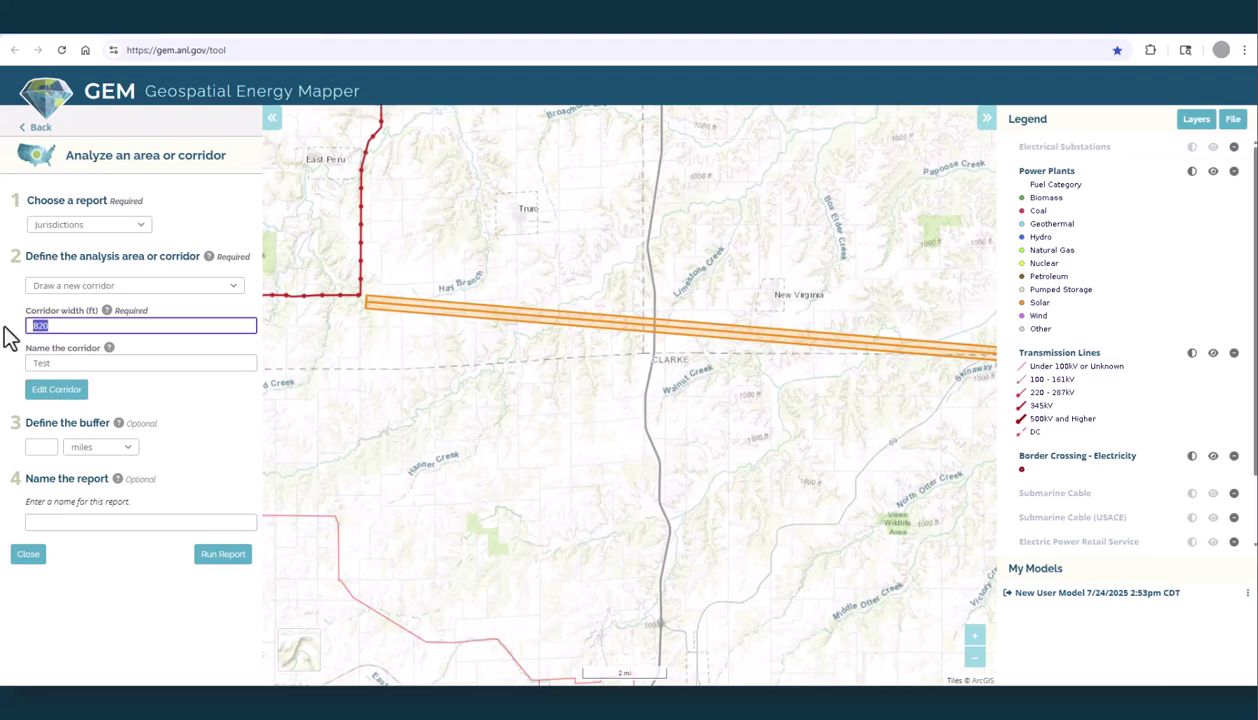
pyautogui.write('1500')
pyautogui.press('Tab')
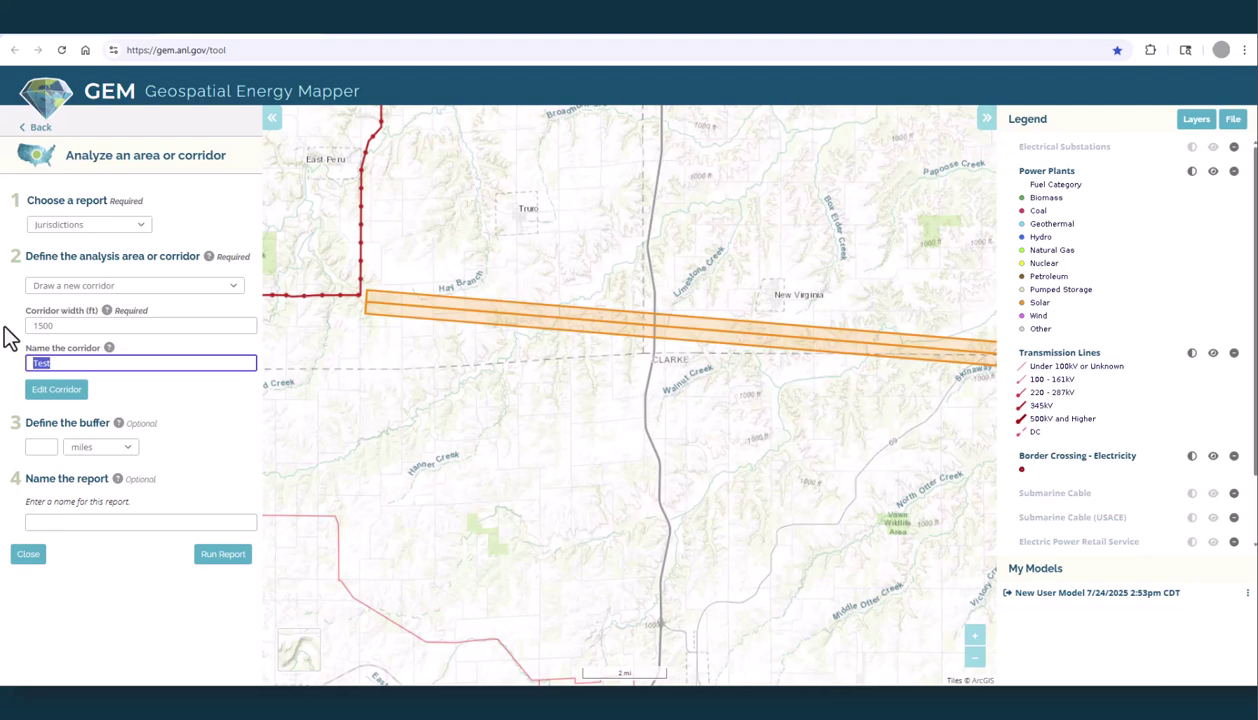
pyautogui.scroll(-2, 527, 326)
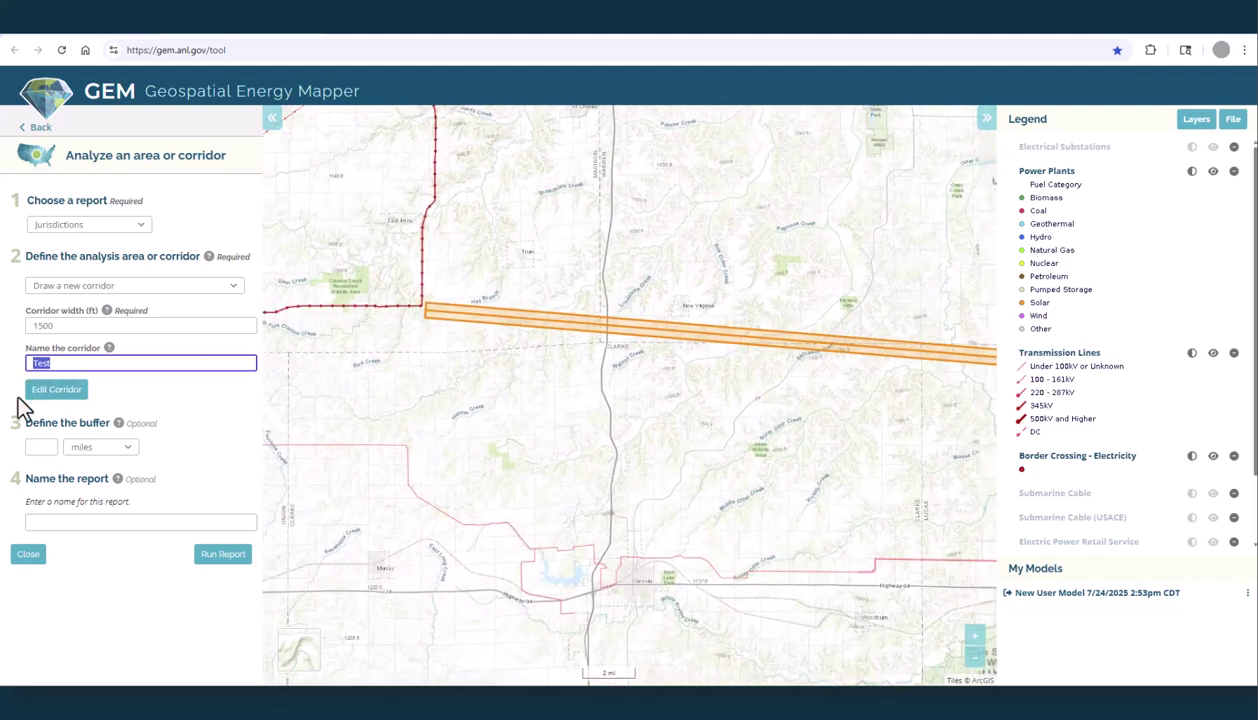
# Define a 5-mile buffer around the corridor and run the Jurisdictions report
pyautogui.click(40, 448)
pyautogui.write('5')
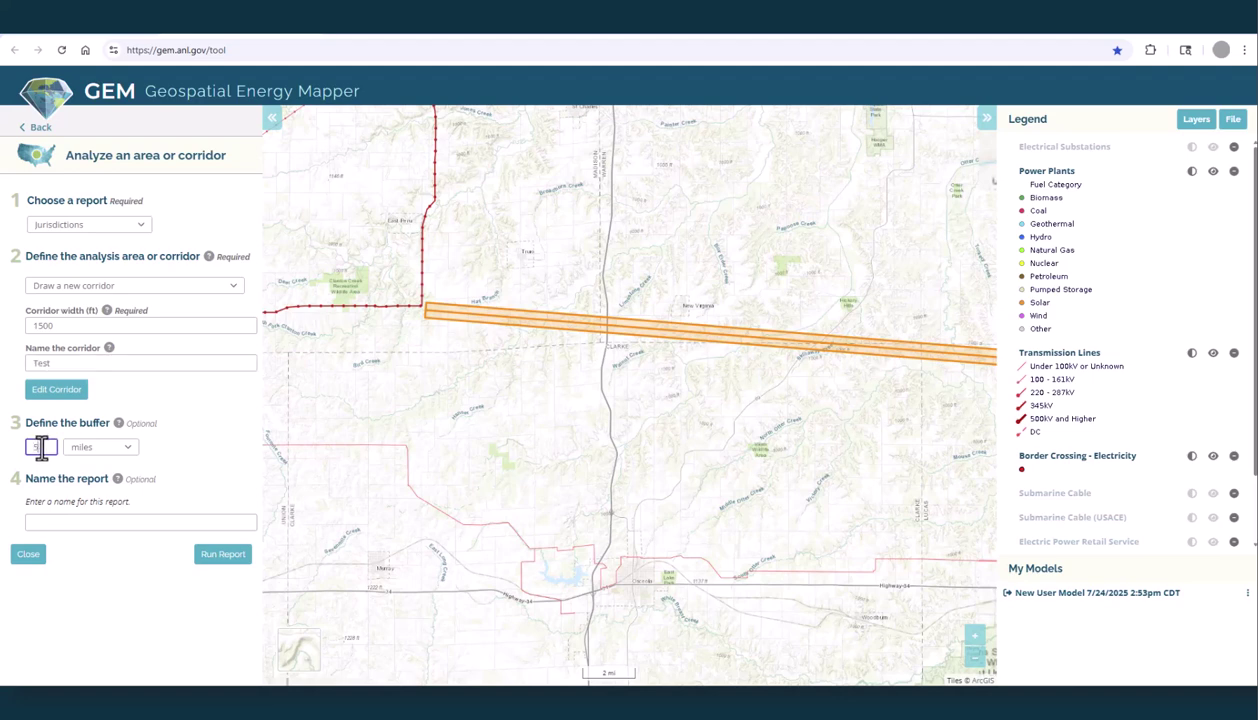
pyautogui.press('Tab')
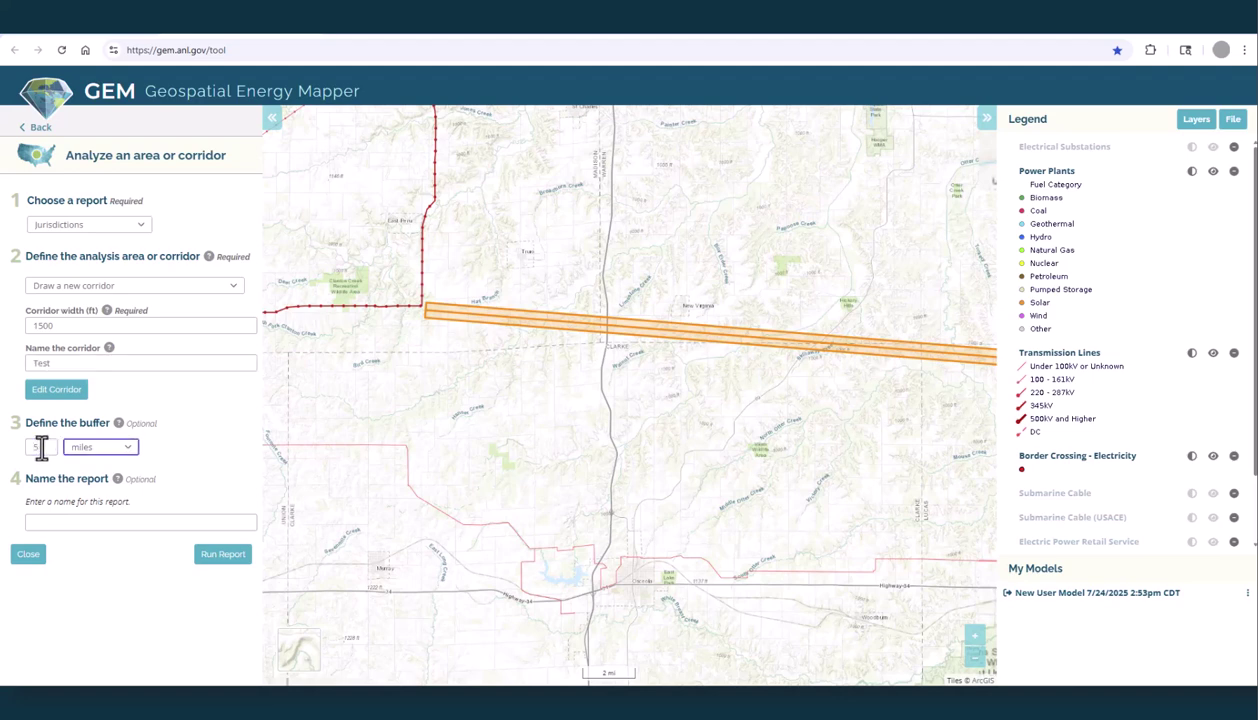
pyautogui.click(224, 556)
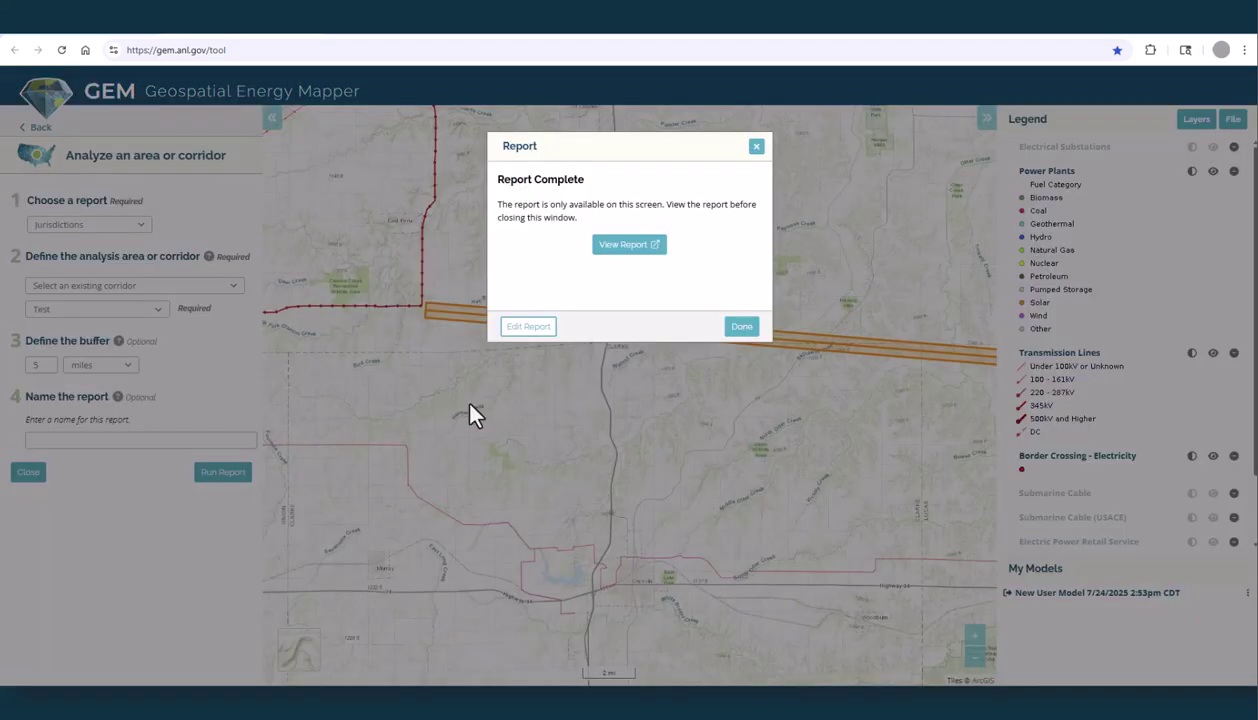
# Open the completed Jurisdictions report and review its county, city, land management, congressional district, tribal and Alaska Native sections
pyautogui.click(600, 250)
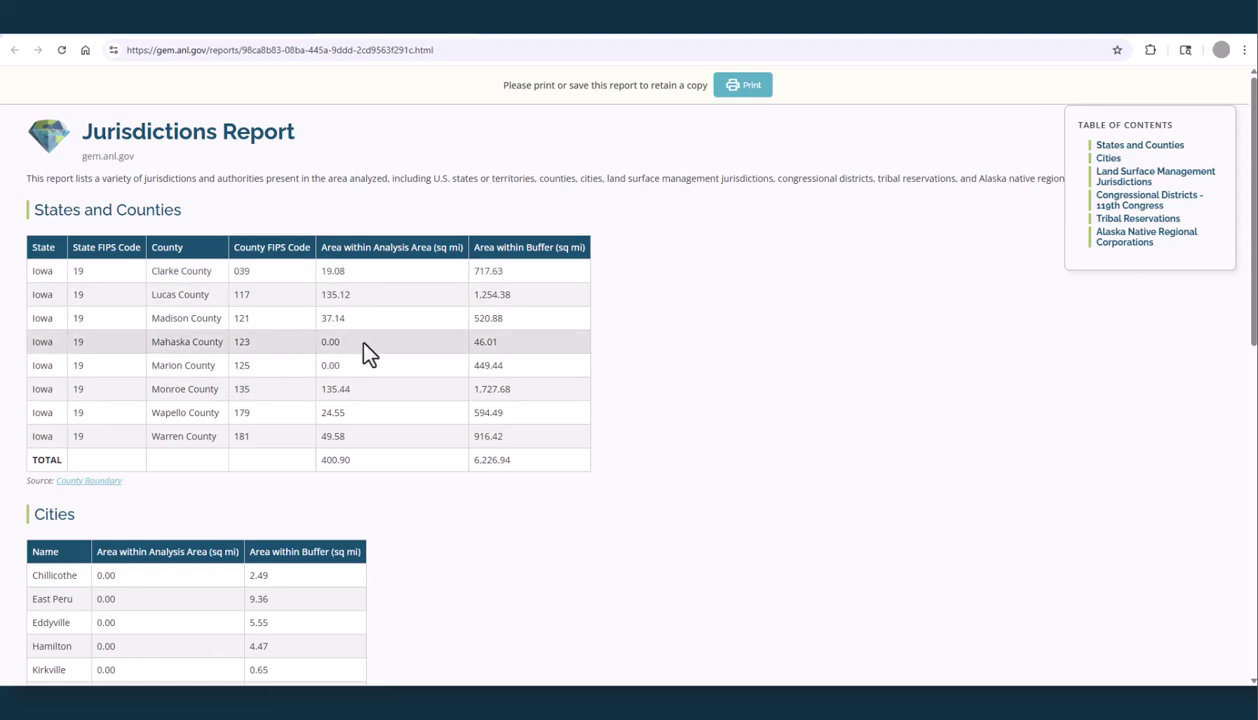
pyautogui.scroll(-4, 368, 350)
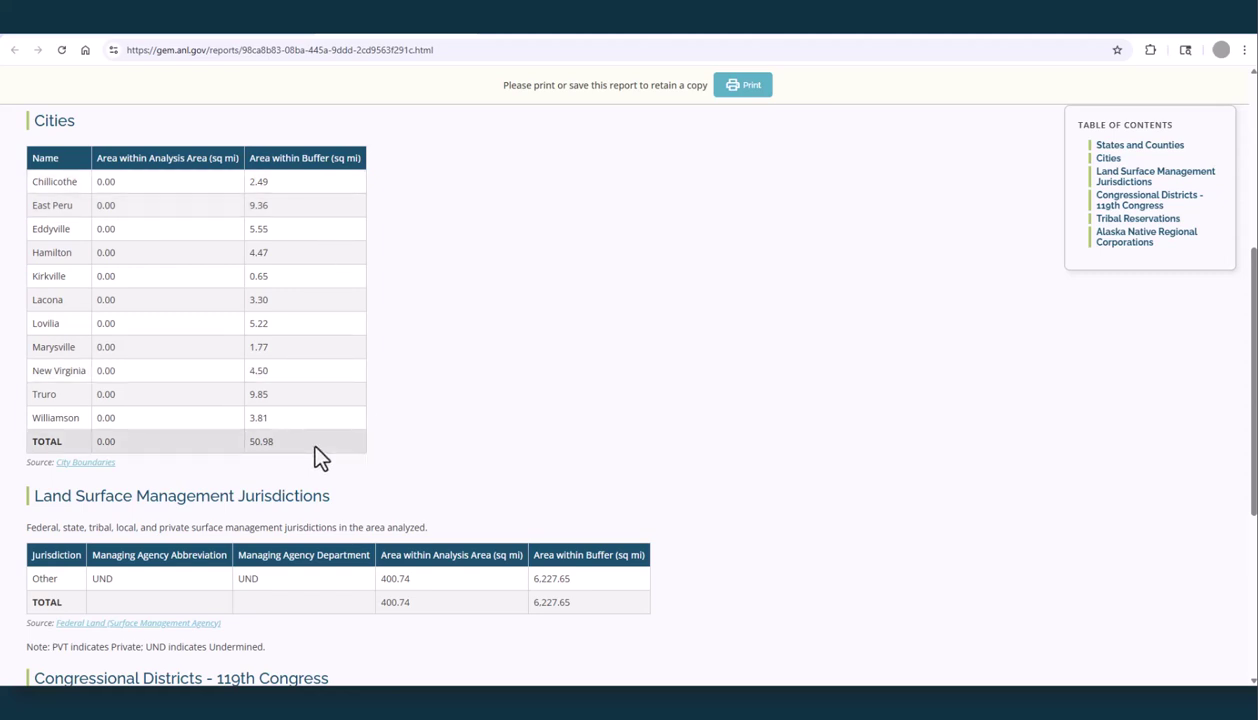
pyautogui.scroll(-4, 315, 452)
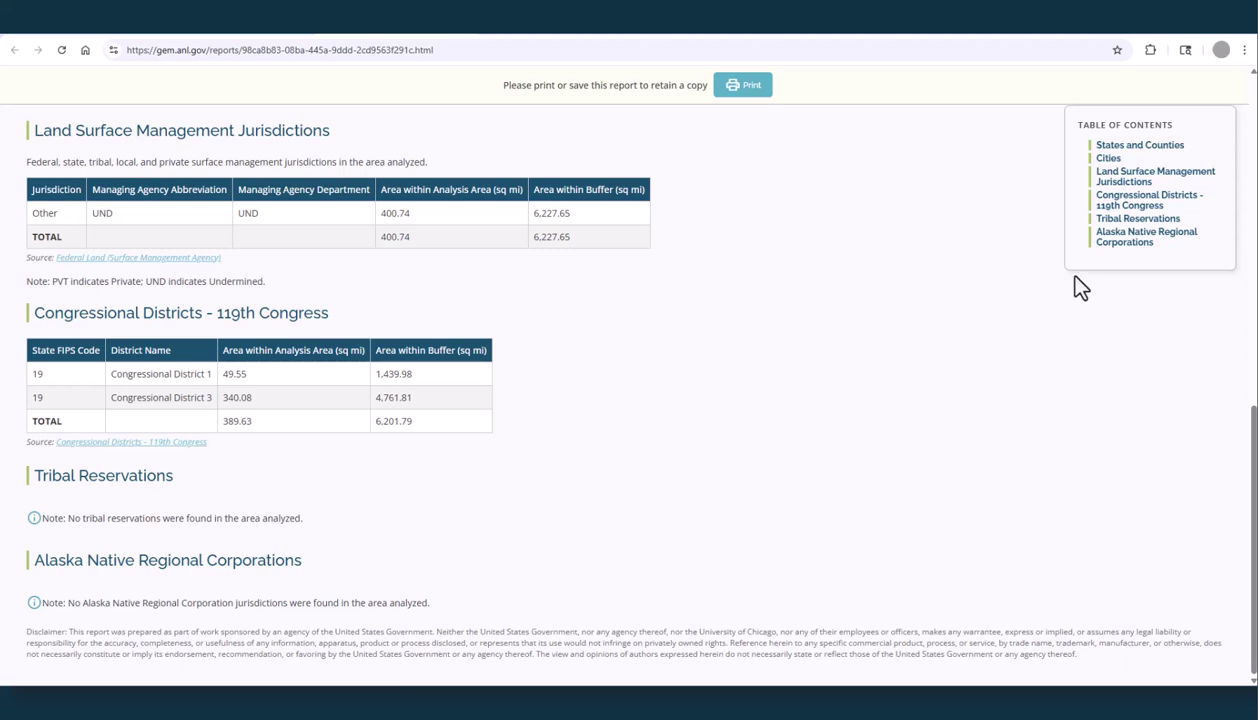
pyautogui.scroll(8, 755, 330)
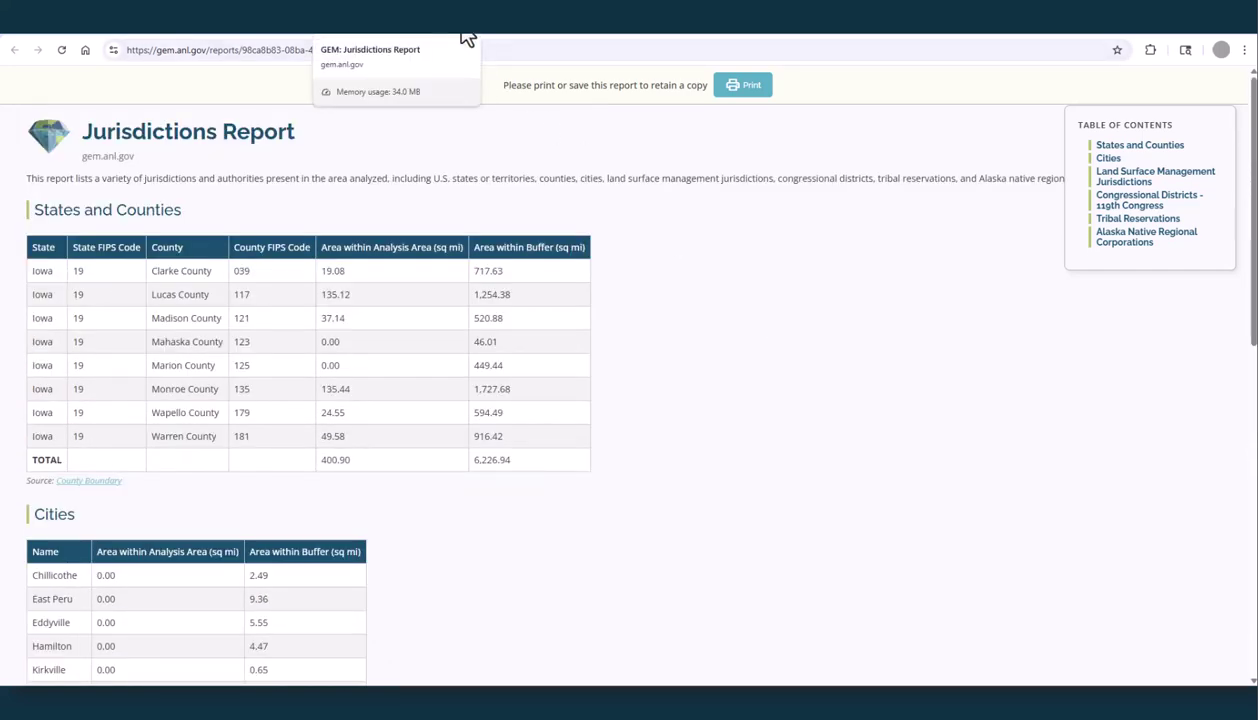
# Close the Jurisdictions report and its completion dialog, and reload the mapping tool to clear the map
pyautogui.click(466, 37)
pyautogui.click(757, 147)
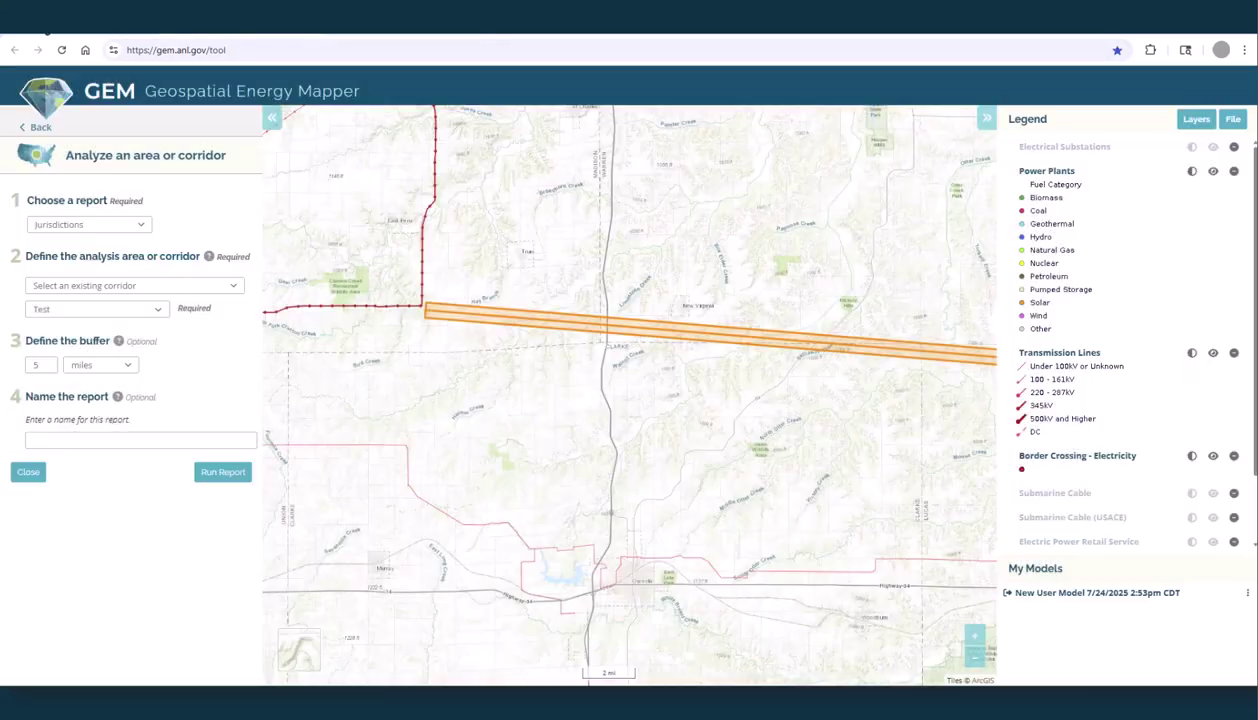
pyautogui.click(61, 50)
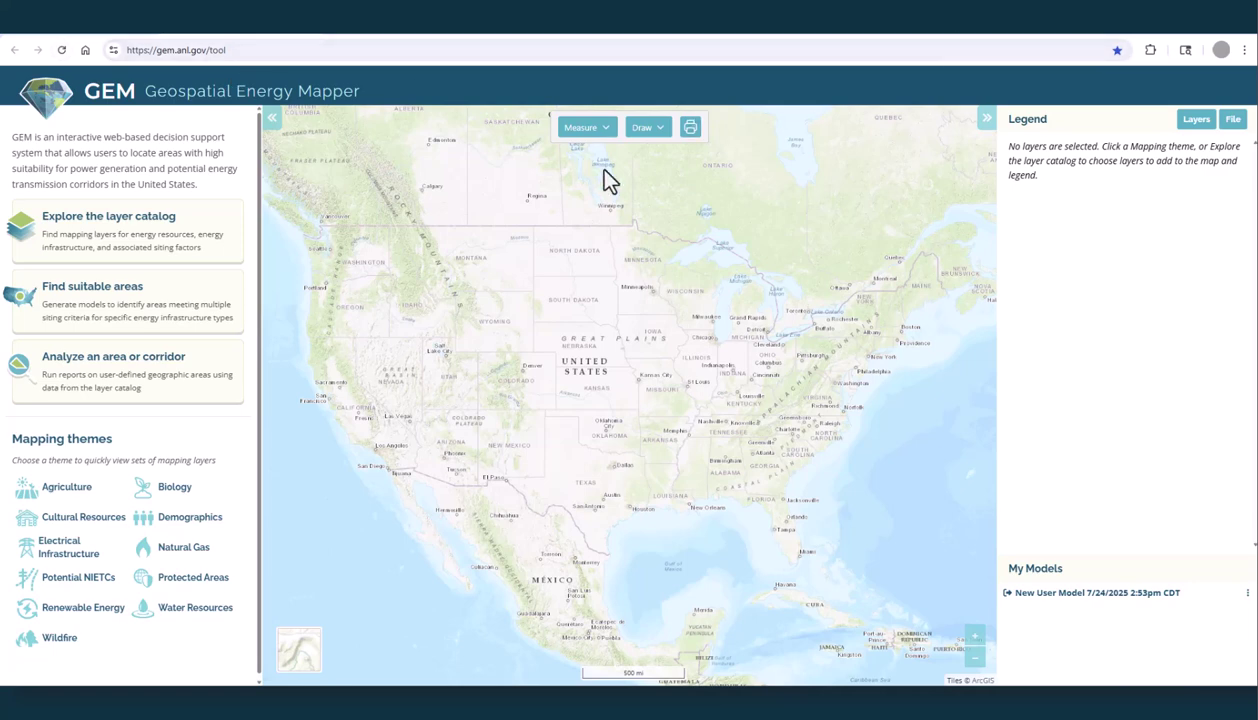
pyautogui.click(1233, 121)
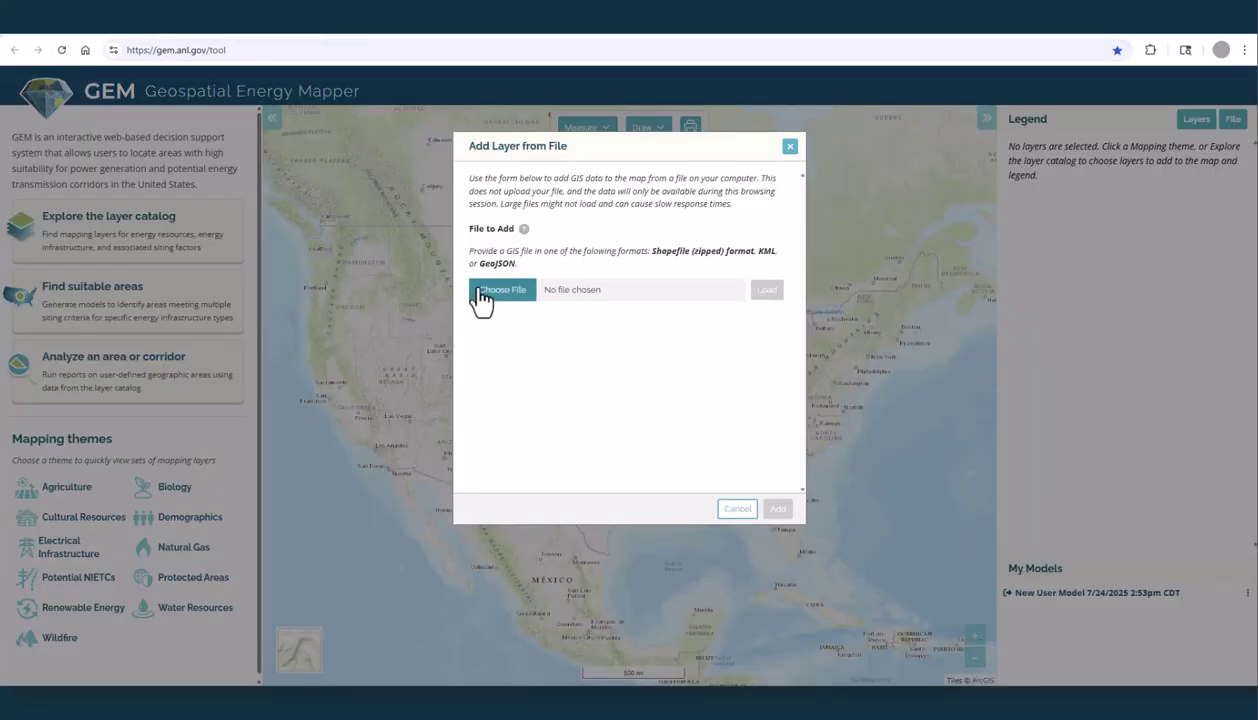
pyautogui.click(481, 292)
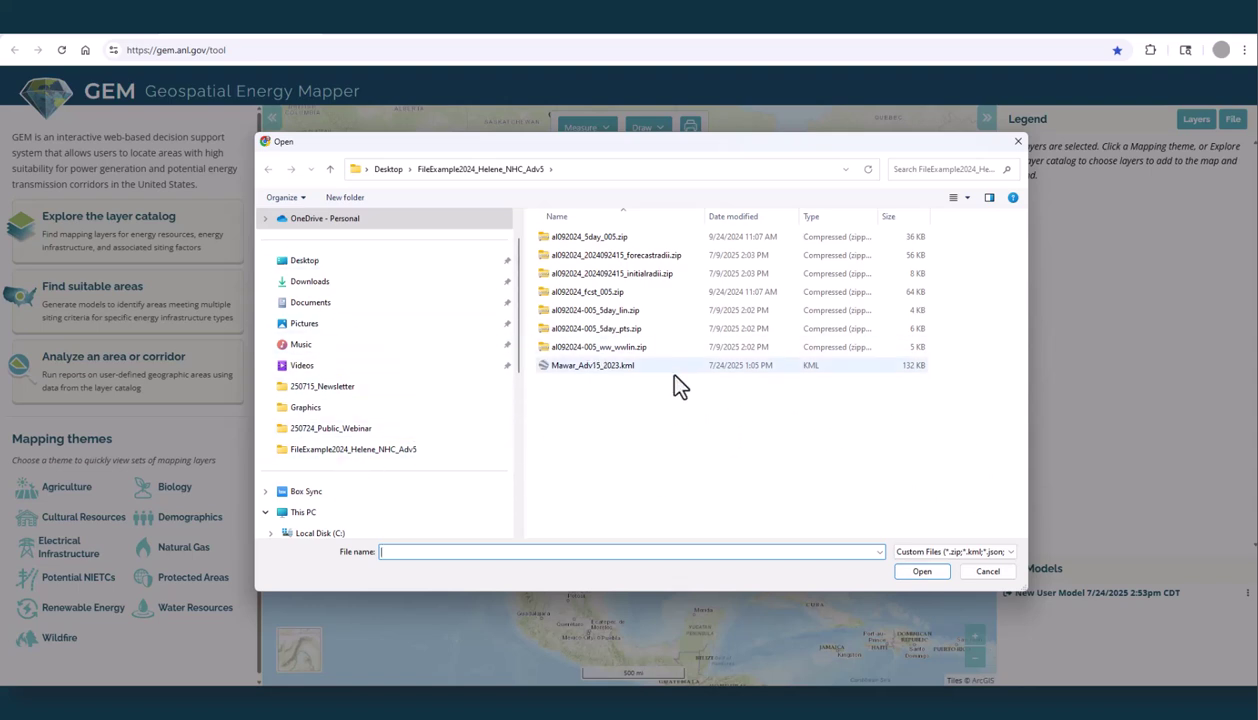
pyautogui.click(585, 258)
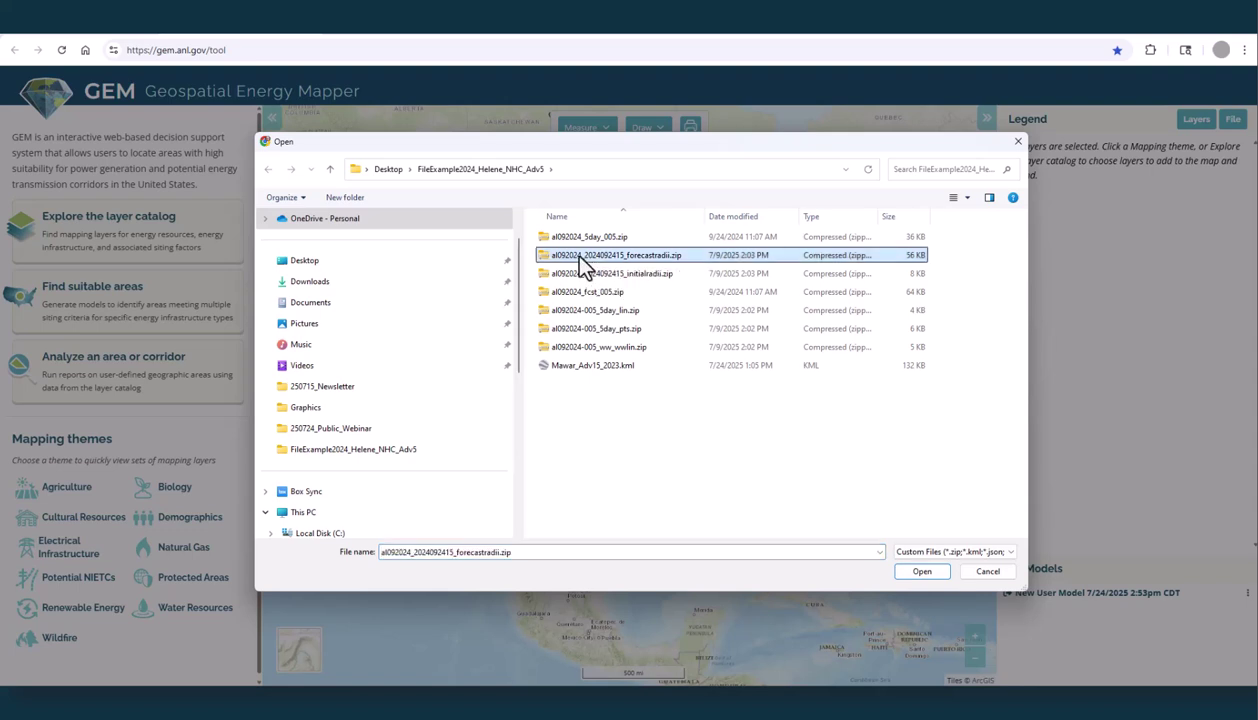
pyautogui.click(921, 571)
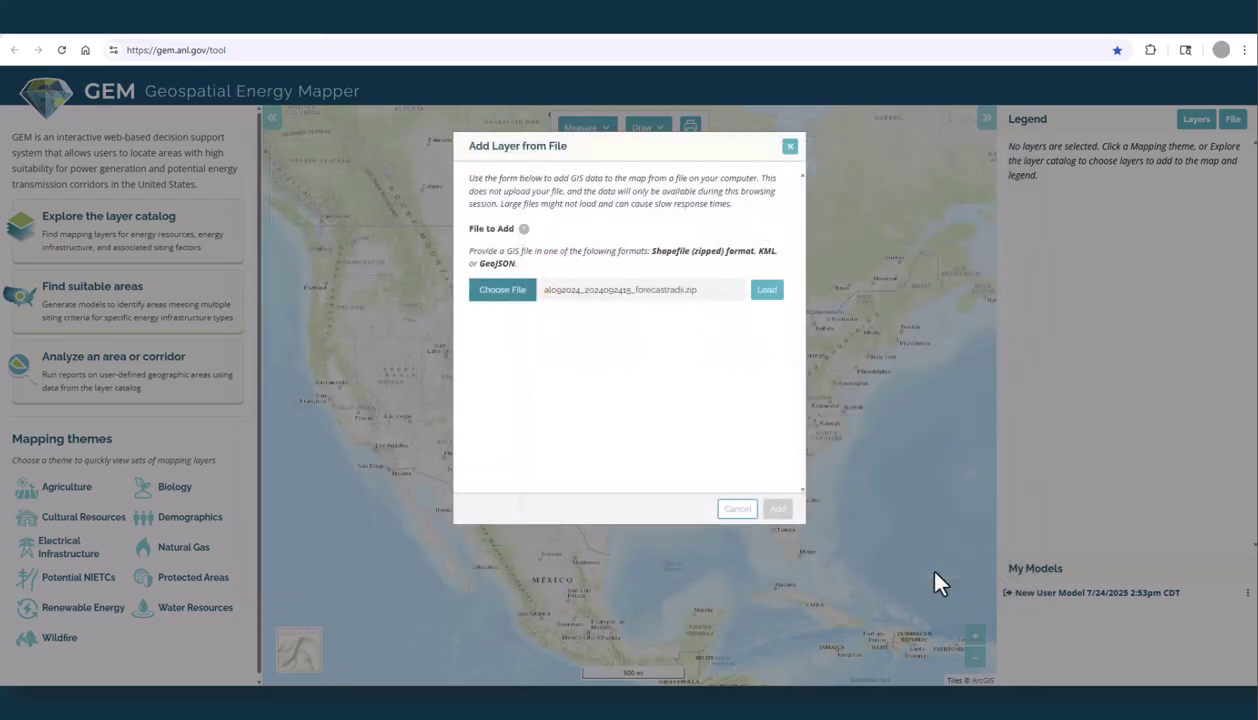
pyautogui.click(770, 292)
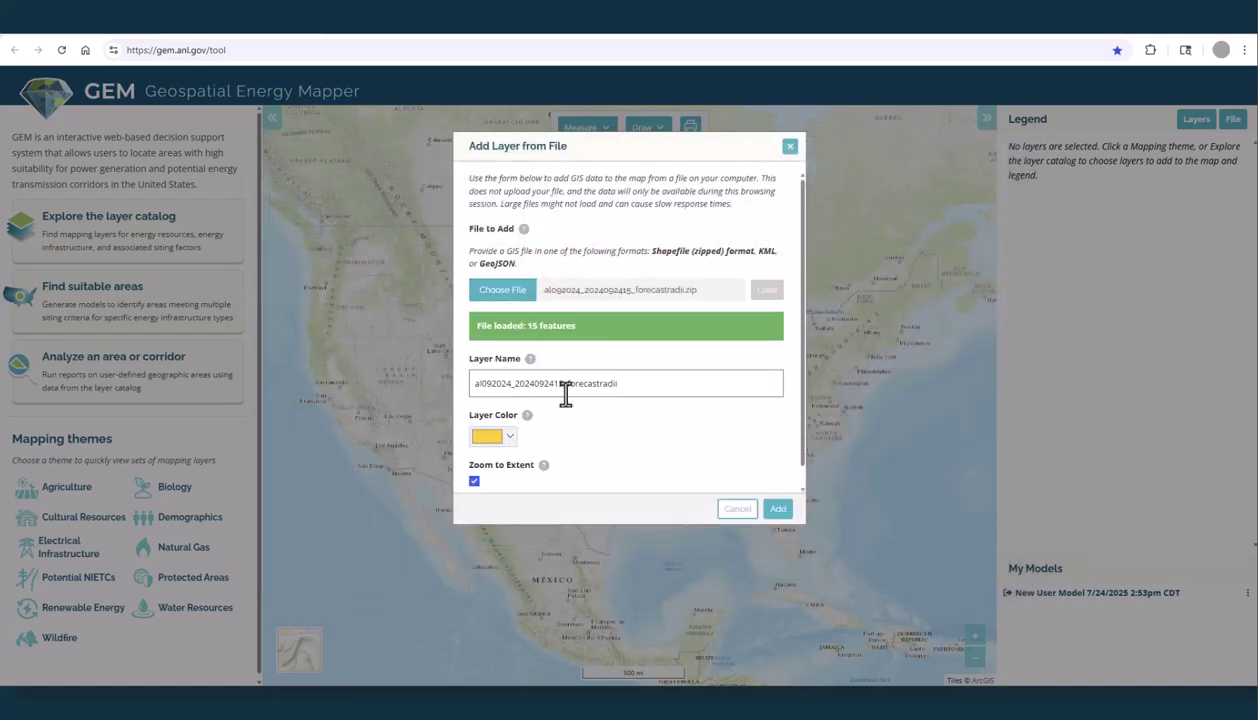
# Name the loaded layer Hurricane Helene Advisory 5
pyautogui.moveTo(616, 386); pyautogui.dragTo(484, 388)
pyautogui.press('BackSpace')
pyautogui.press('BackSpace')
pyautogui.write('Hurricane Helene Advisory 5')
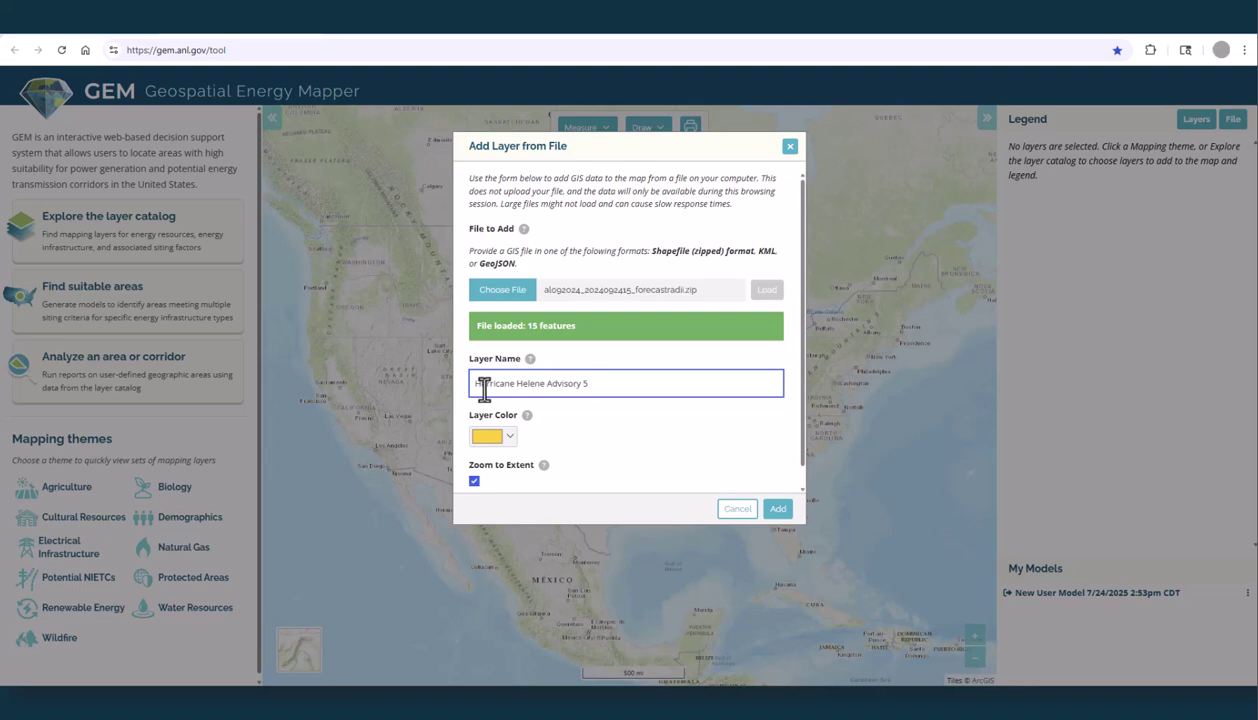
pyautogui.press('Tab')
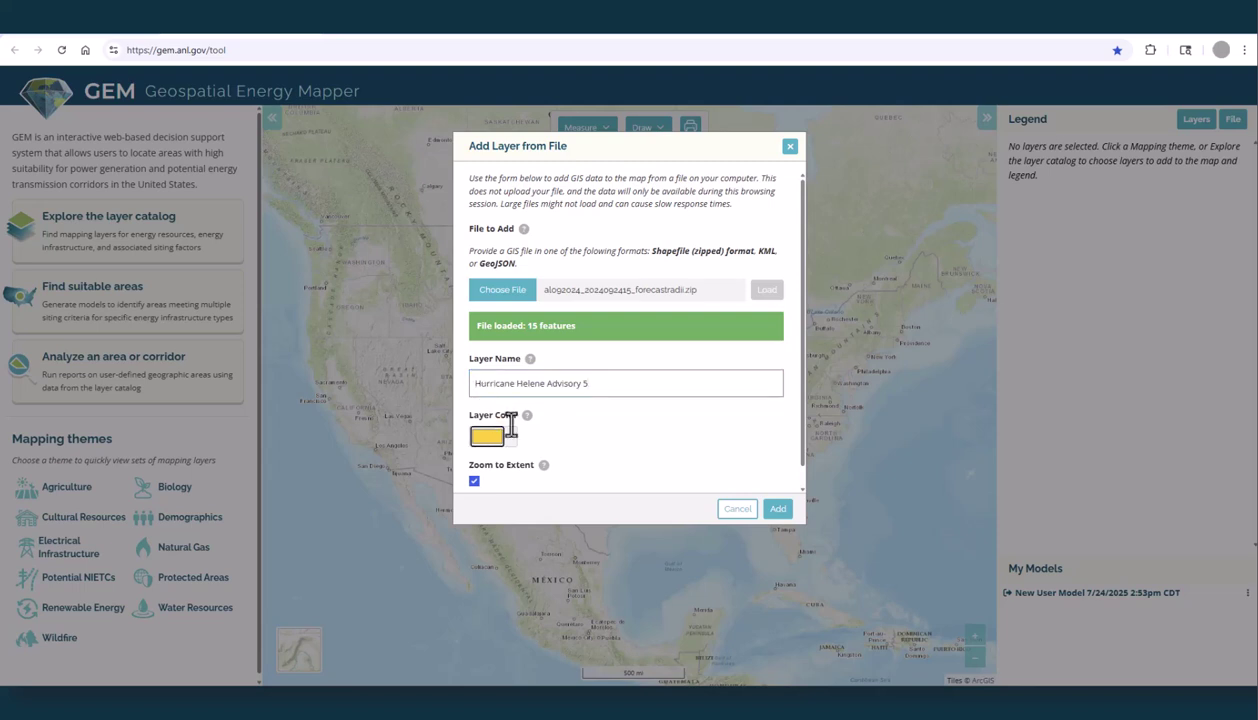
# Set the layer color to blue (RGB 51, 112, 255) and add the layer to the map, zooming to its extent
pyautogui.click(511, 440)
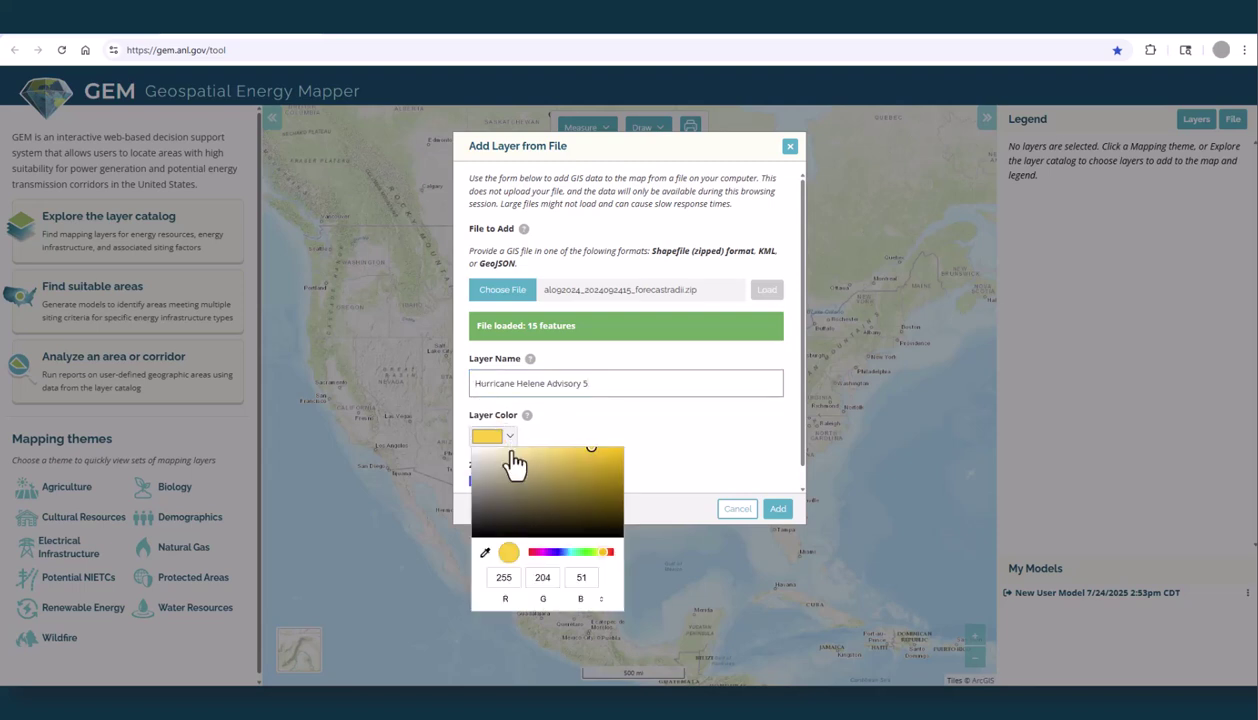
pyautogui.click(560, 552)
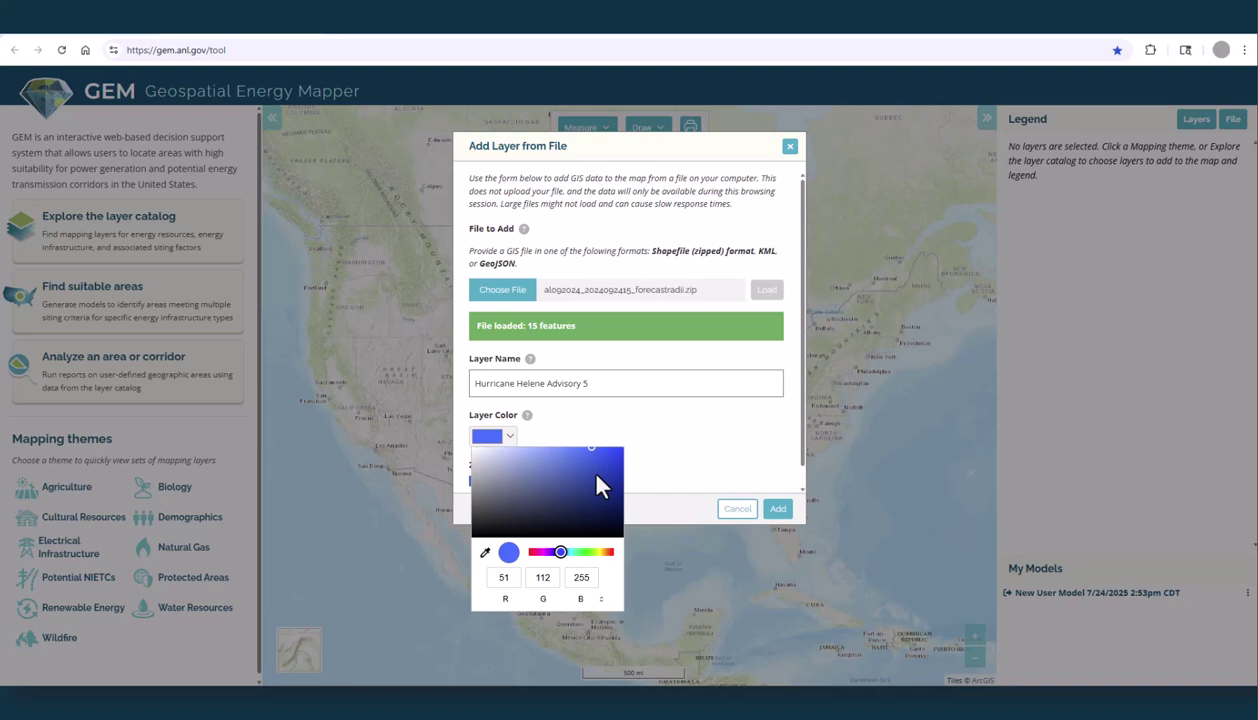
pyautogui.click(477, 480)
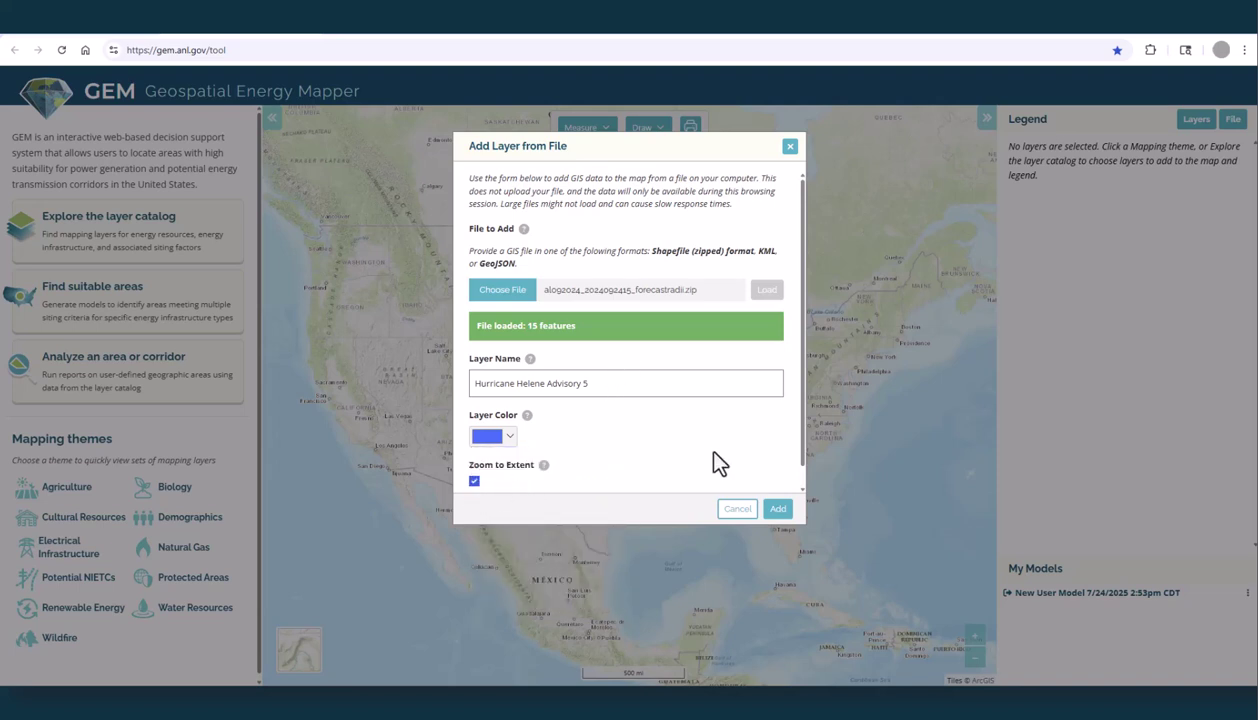
pyautogui.click(777, 512)
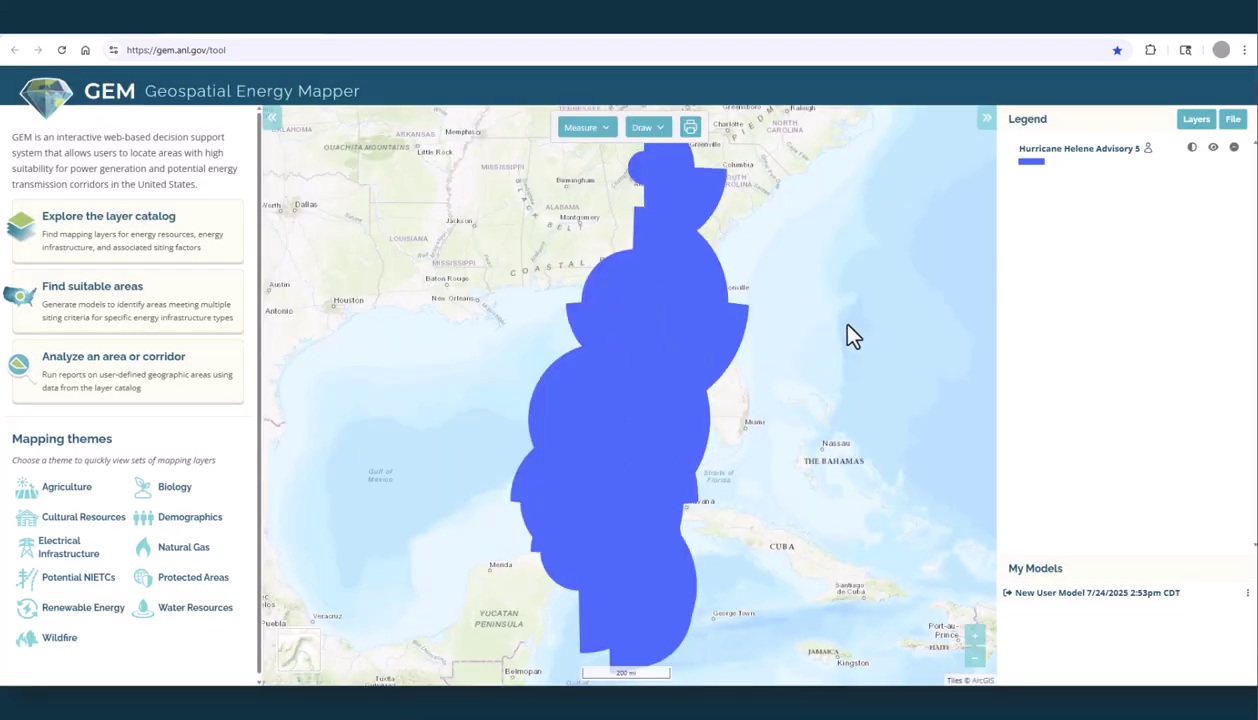
# Lower the opacity of the Hurricane Helene Advisory 5 layer so the basemap shows through
pyautogui.scroll(-1, 847, 326)
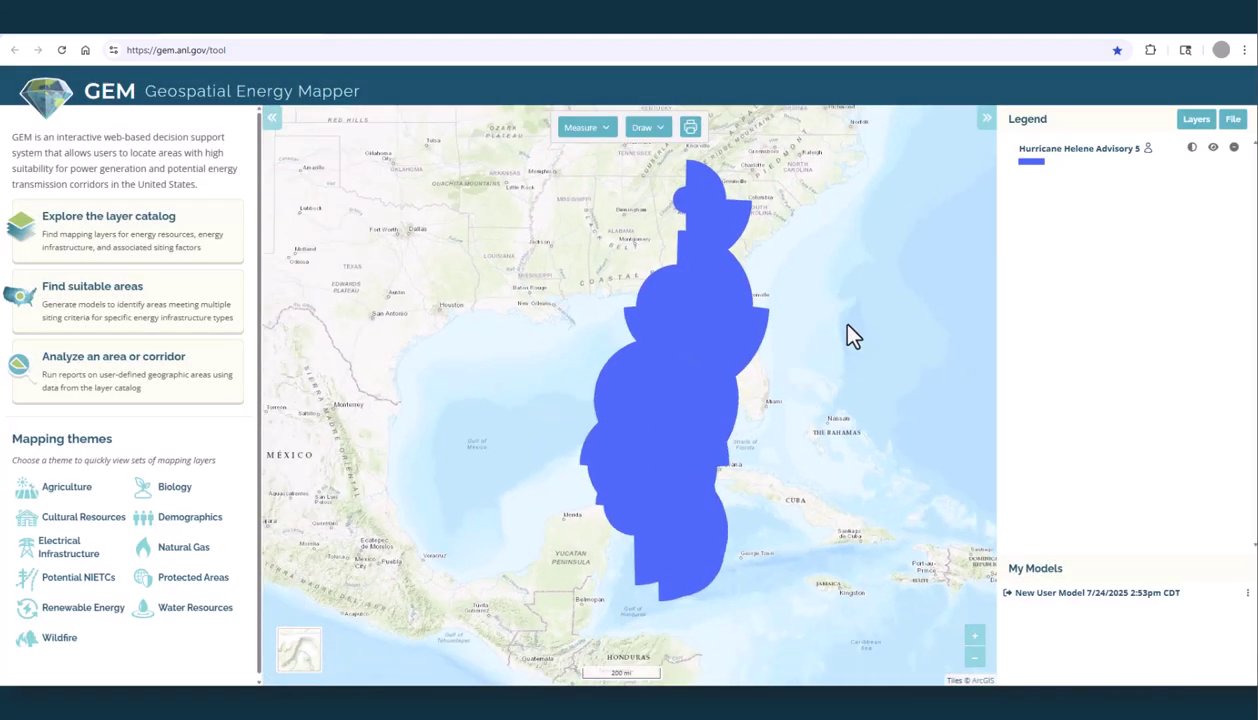
pyautogui.click(1191, 148)
pyautogui.moveTo(1190, 182); pyautogui.dragTo(1148, 186)
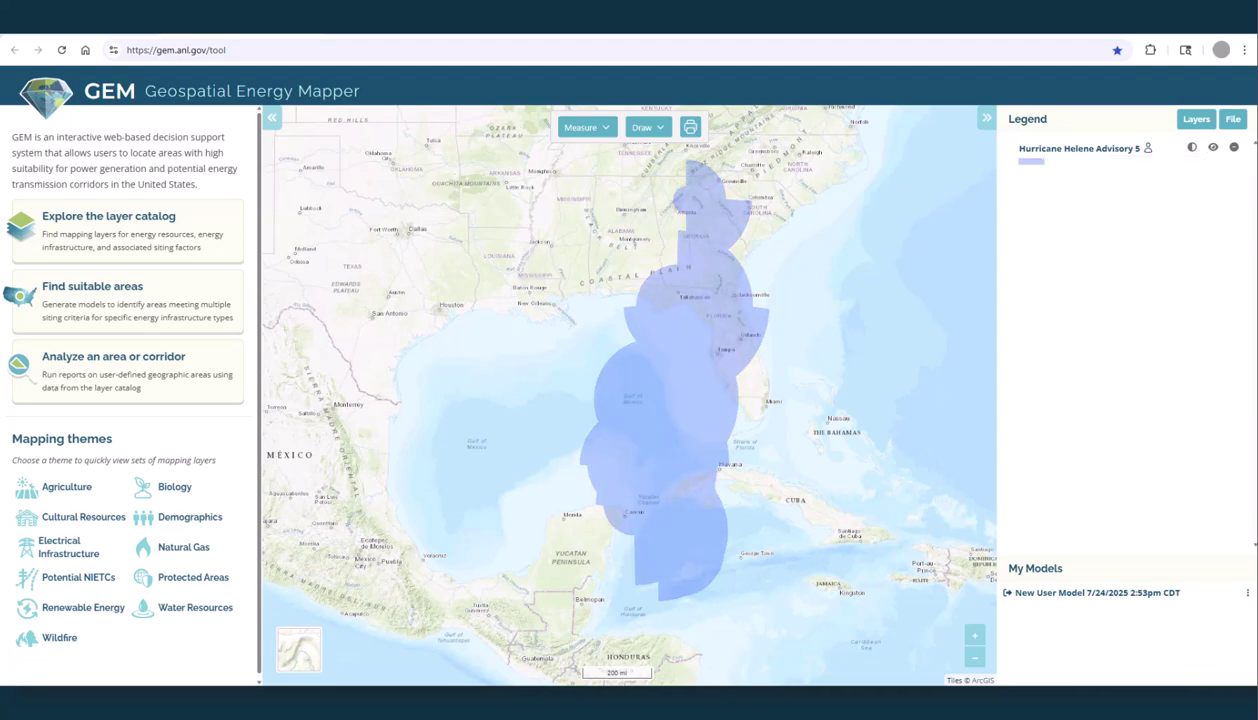
# Load al092024-005_5day_lin.zip from the FileExample2024_Helene_NHC_Adv5 folder as a layer file and name the layer Track
pyautogui.click(1233, 119)
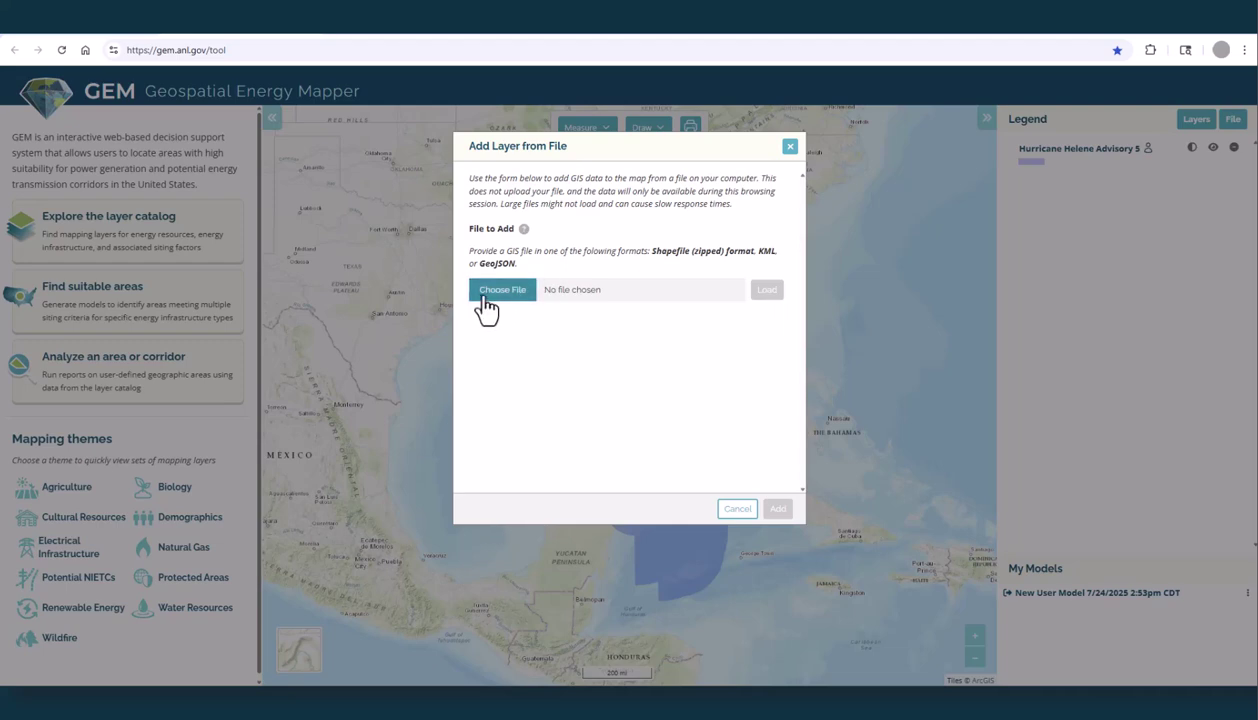
pyautogui.click(490, 295)
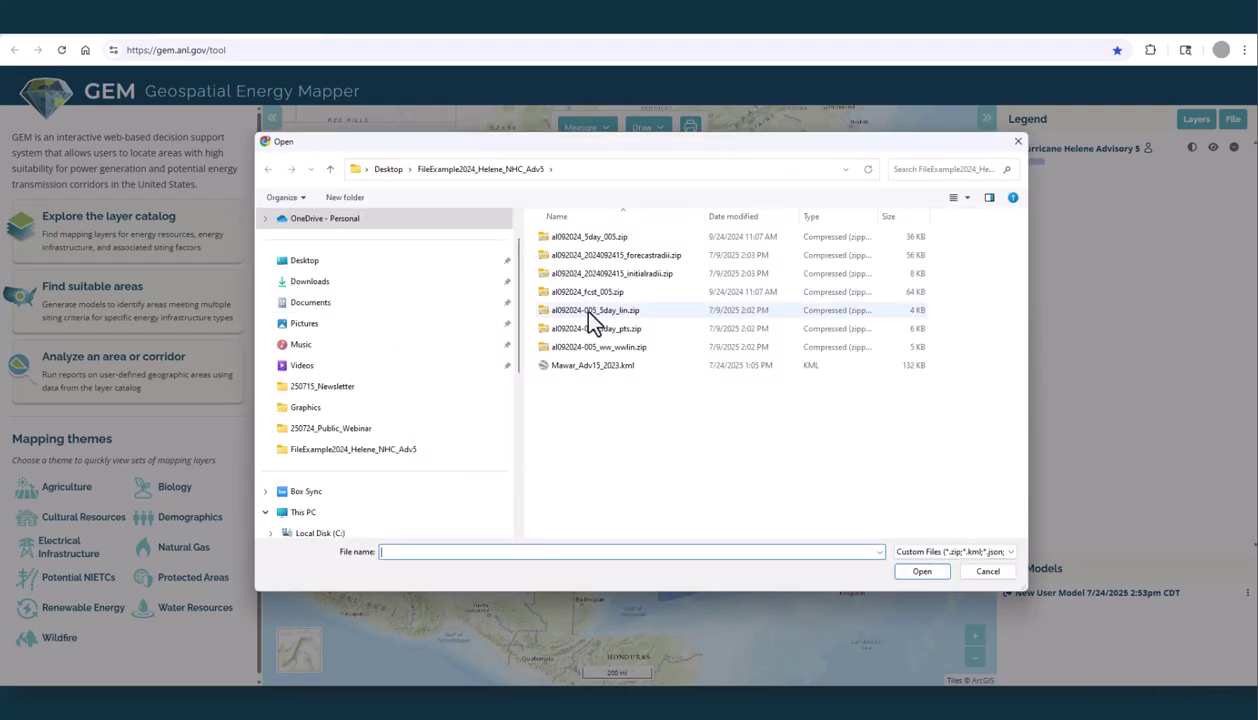
pyautogui.doubleClick(592, 312)
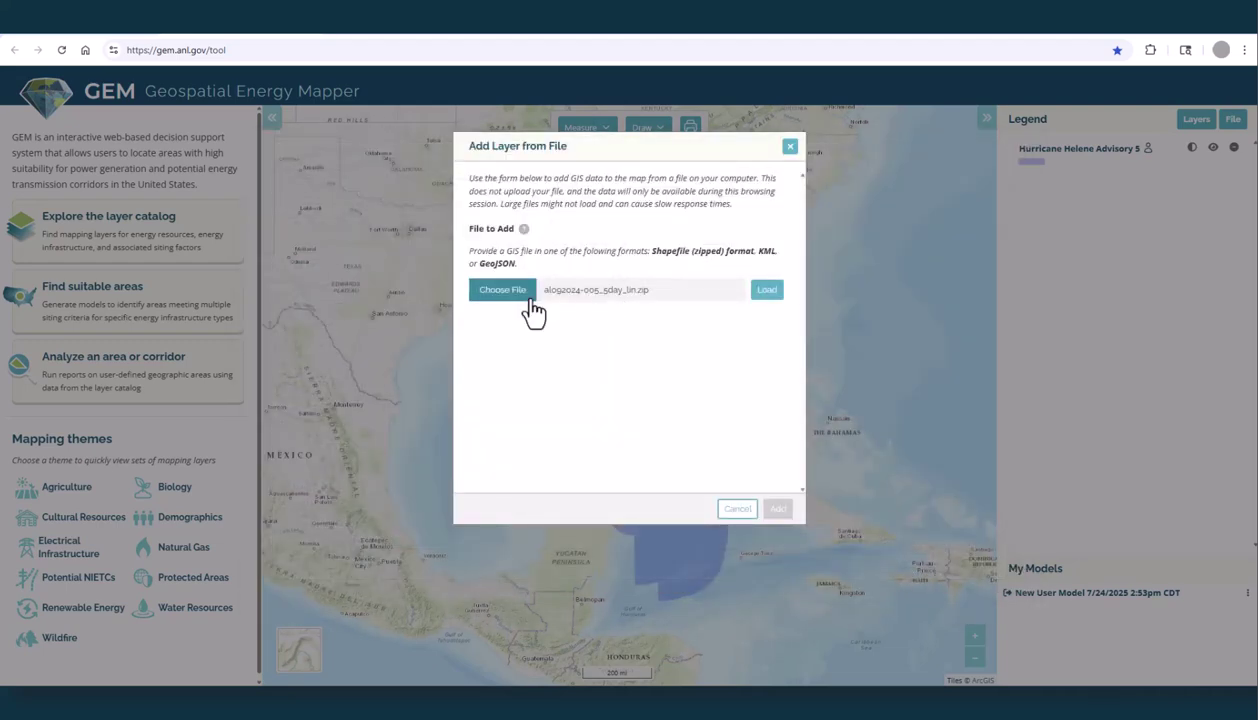
pyautogui.click(764, 292)
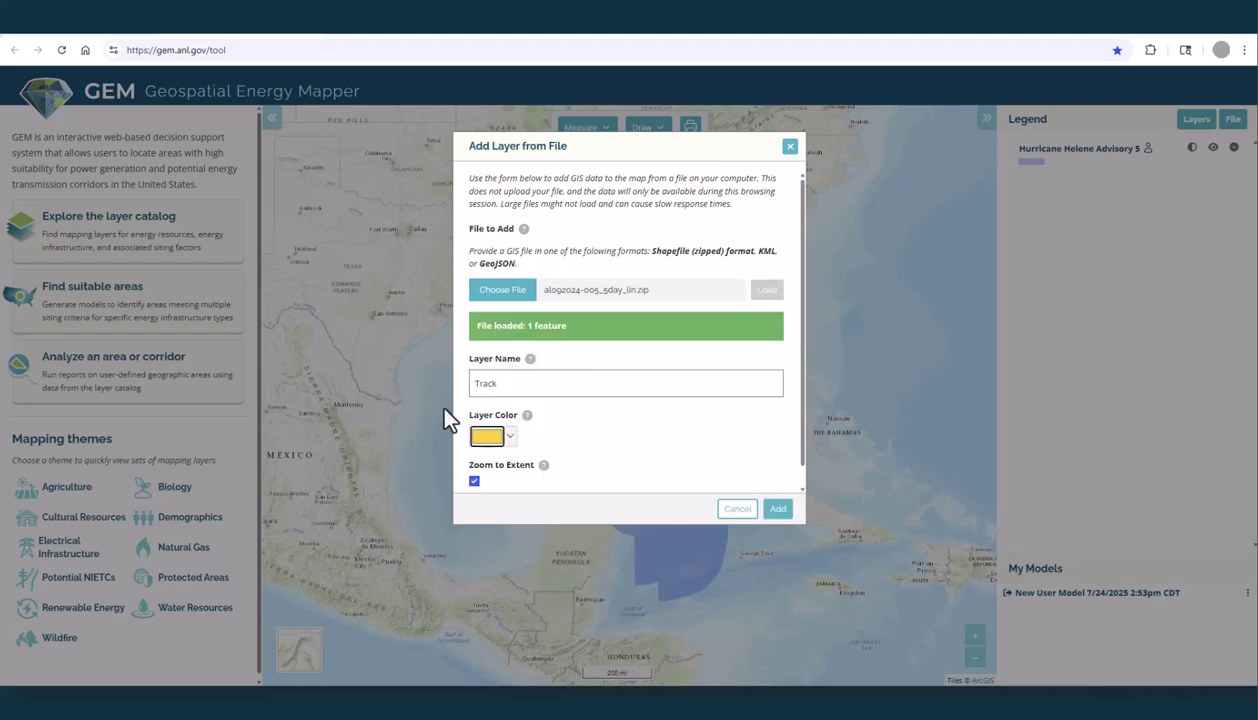
# Set the Track layer's color to black and add it to the map, zooming to its extent
pyautogui.click(500, 440)
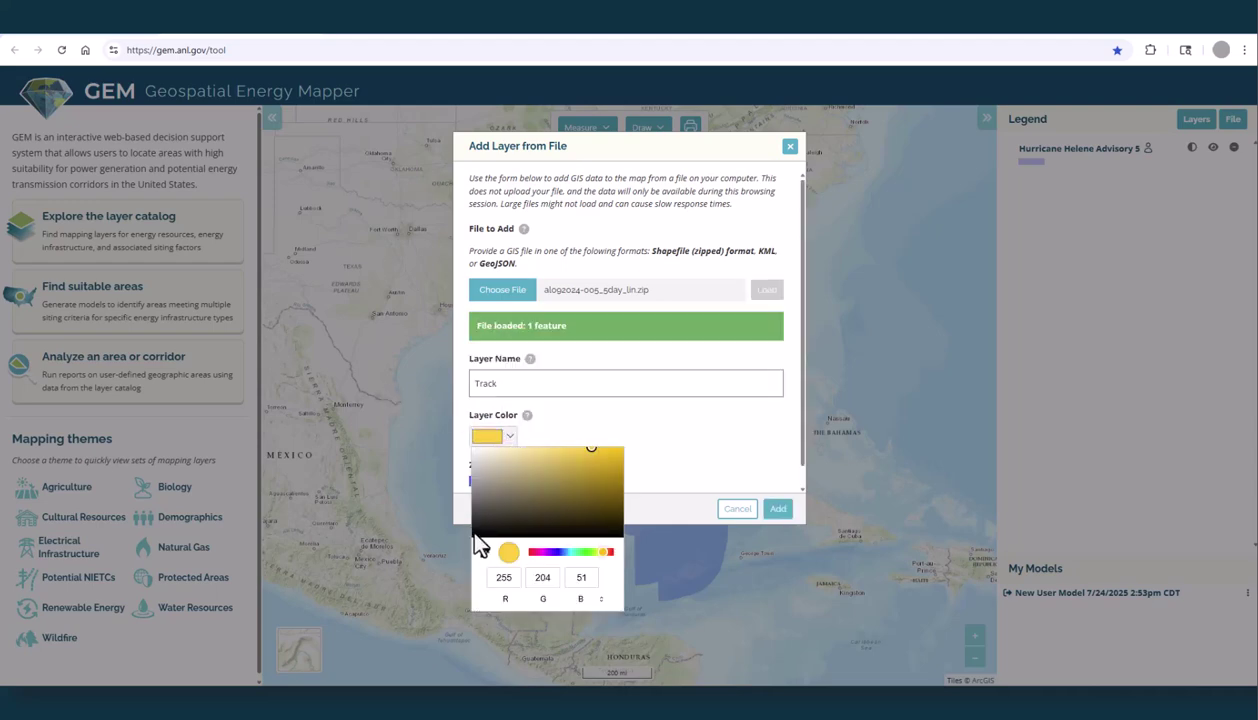
pyautogui.click(478, 535)
pyautogui.click(778, 508)
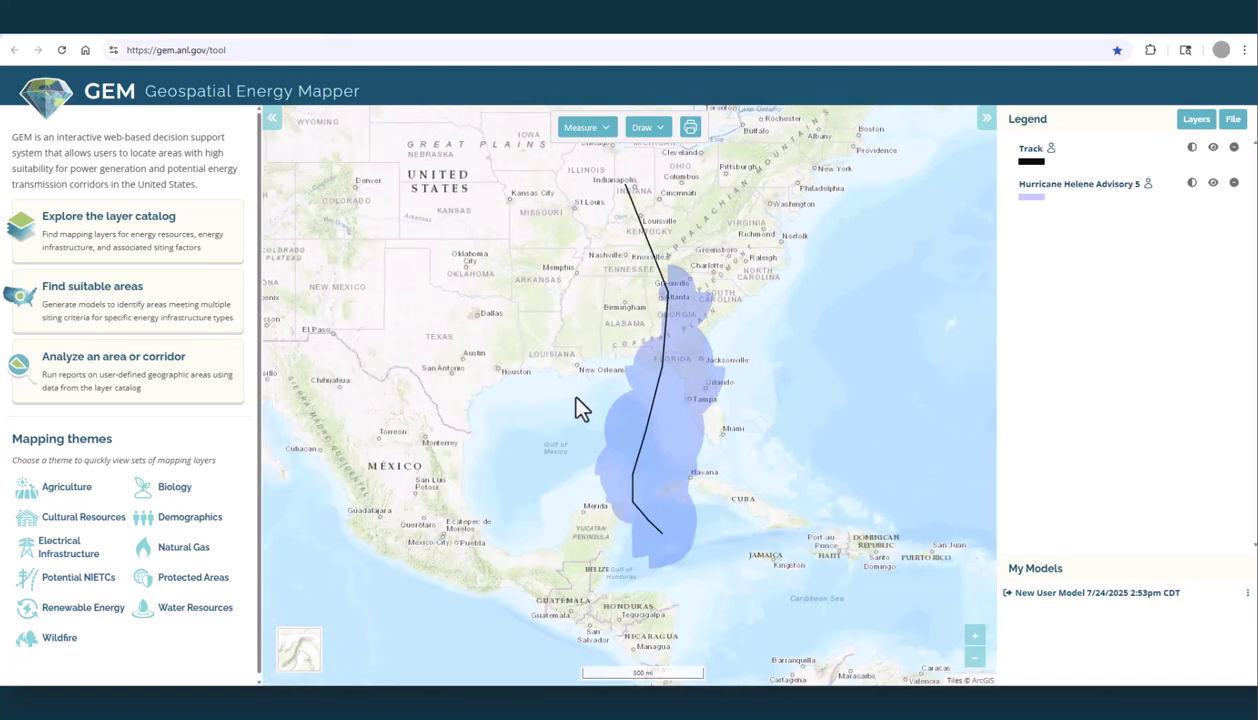
# Add the Electrical Infrastructure mapping theme's layers to the map, over the hurricane track and forecast area
pyautogui.click(136, 540)
pyautogui.press('Return')
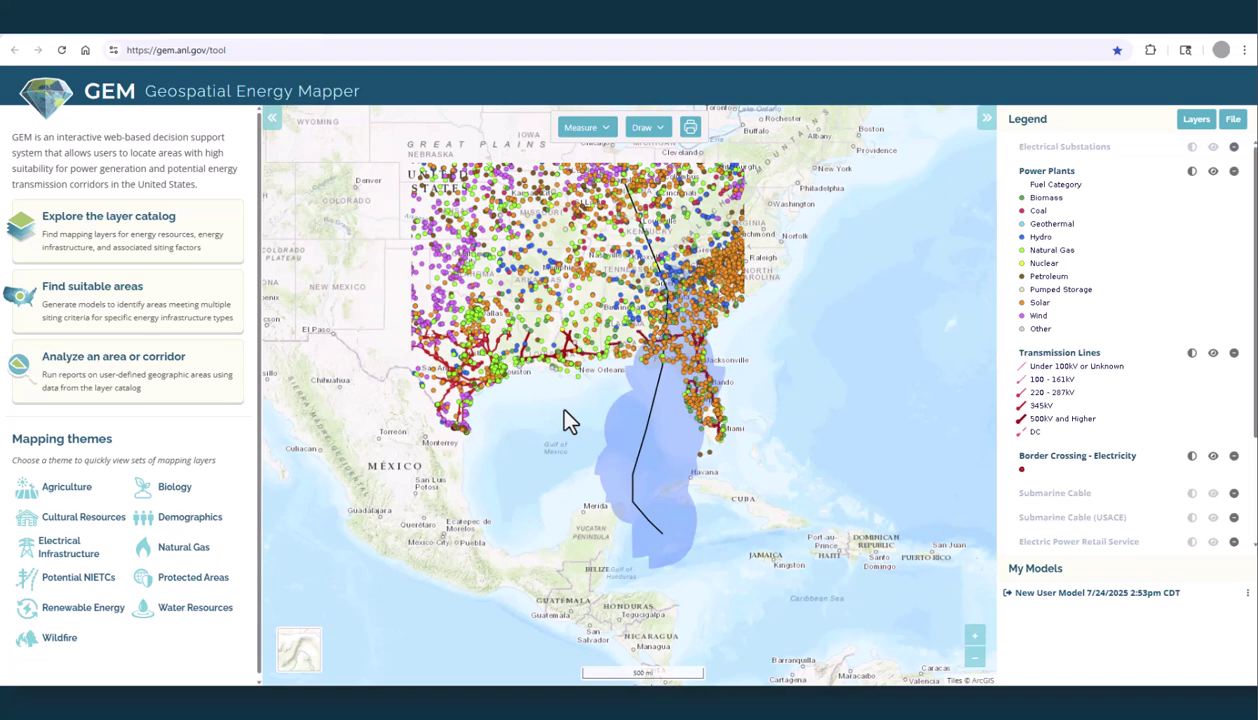
pyautogui.scroll(3, 659, 360)
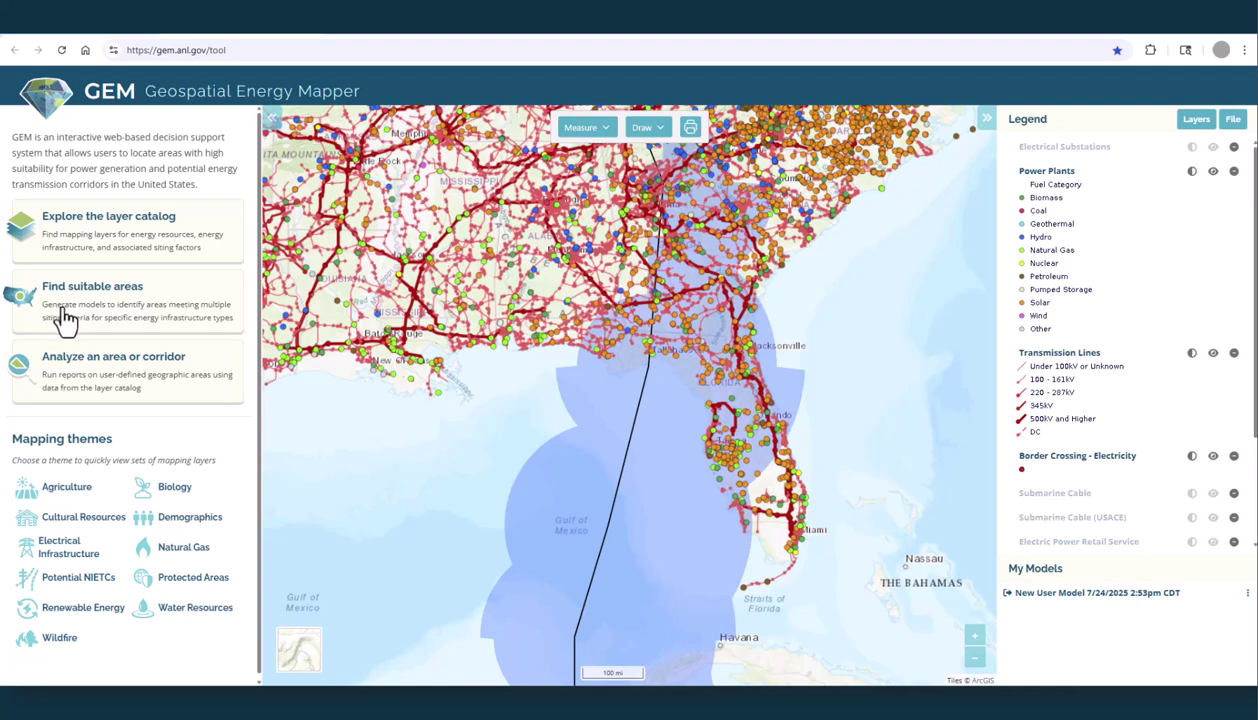
# Hide the Power Plants, Transmission Lines, Border Crossing - Electricity, Track and Hurricane Helene Advisory 5 layers
pyautogui.click(1213, 171)
pyautogui.click(1213, 195)
pyautogui.click(1213, 219)
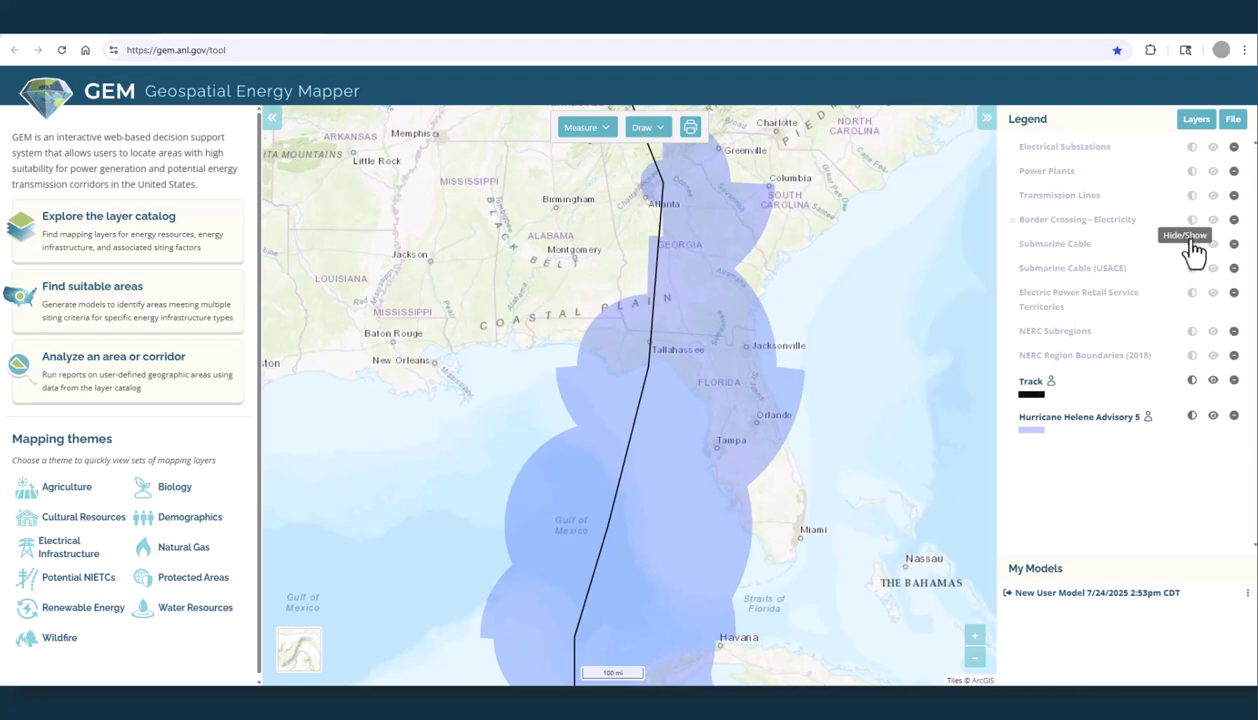
pyautogui.click(1213, 380)
pyautogui.click(1213, 415)
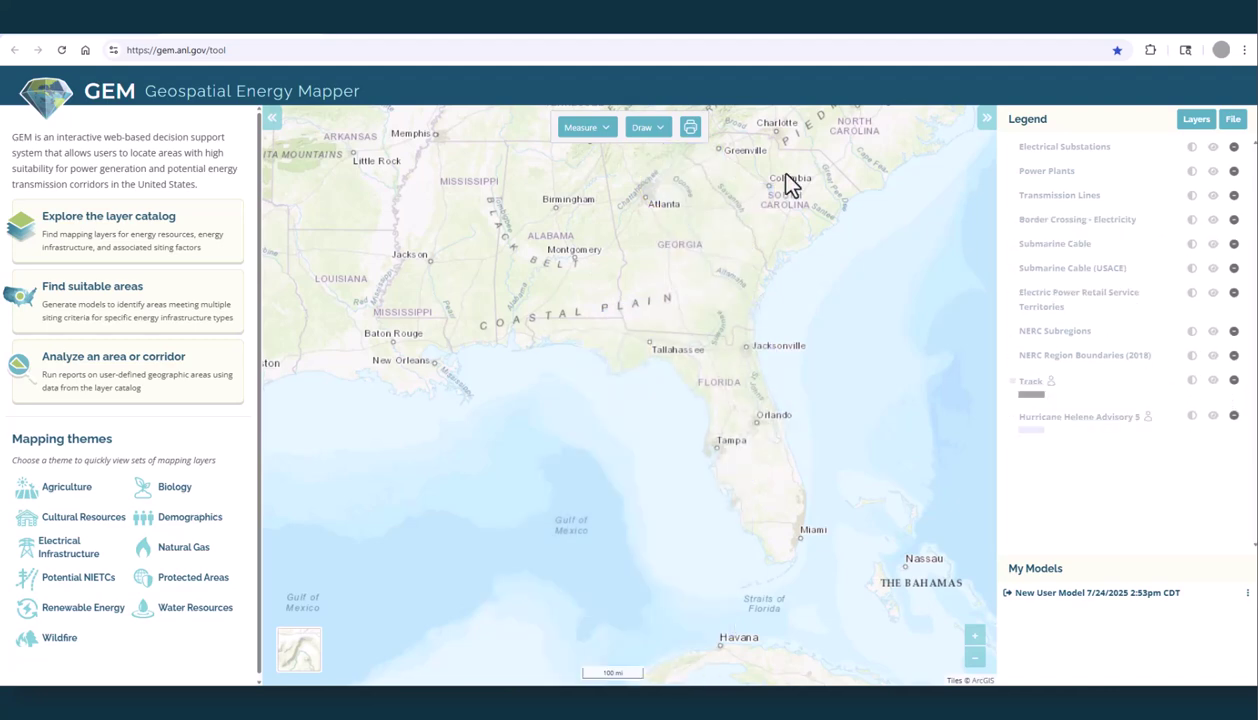
# Find suitable areas for Natural Gas technology using the Combined-Cycle Gas Turbine (CCGT) model, with the whole contiguous United States in view
pyautogui.scroll(-2, 430, 194)
pyautogui.moveTo(421, 197); pyautogui.dragTo(584, 360)
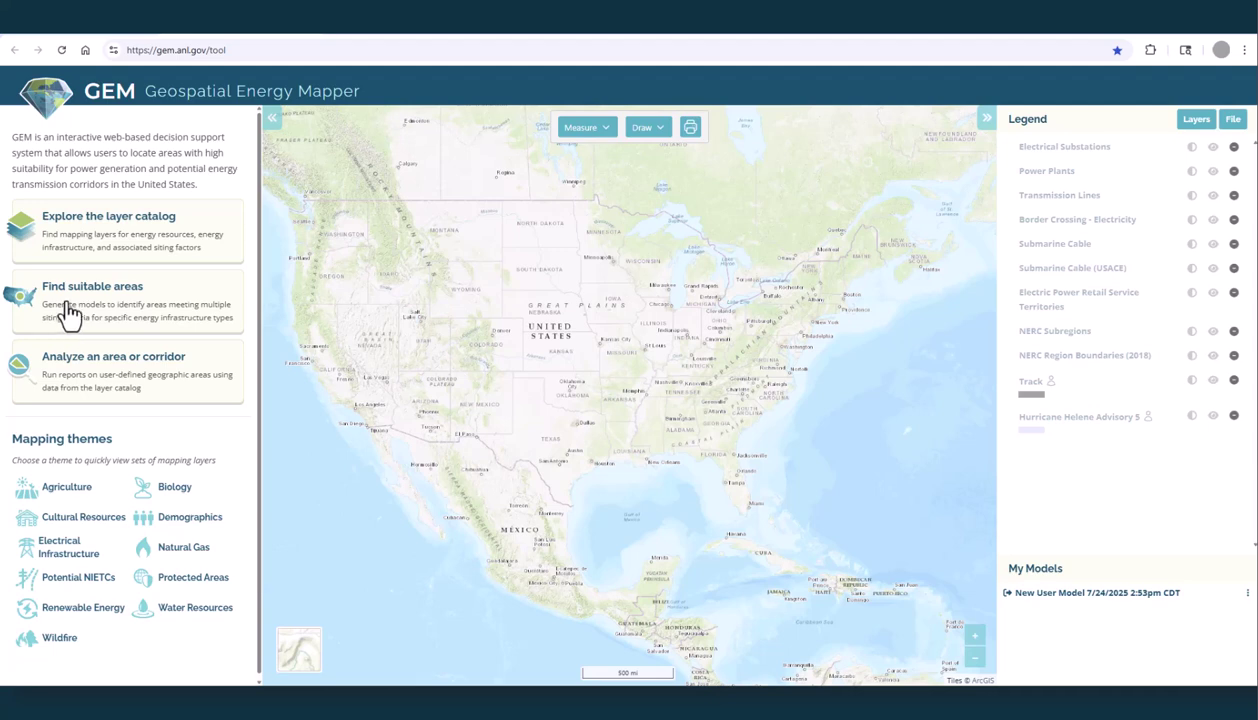
pyautogui.click(68, 314)
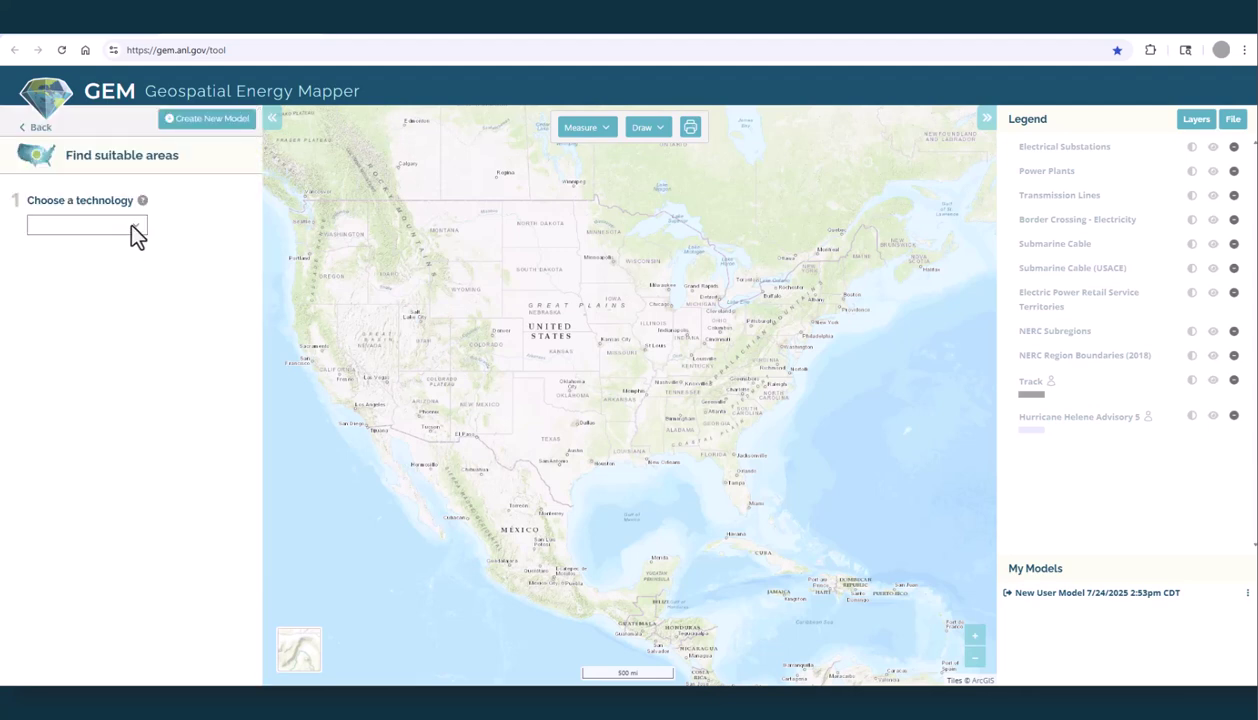
pyautogui.click(137, 233)
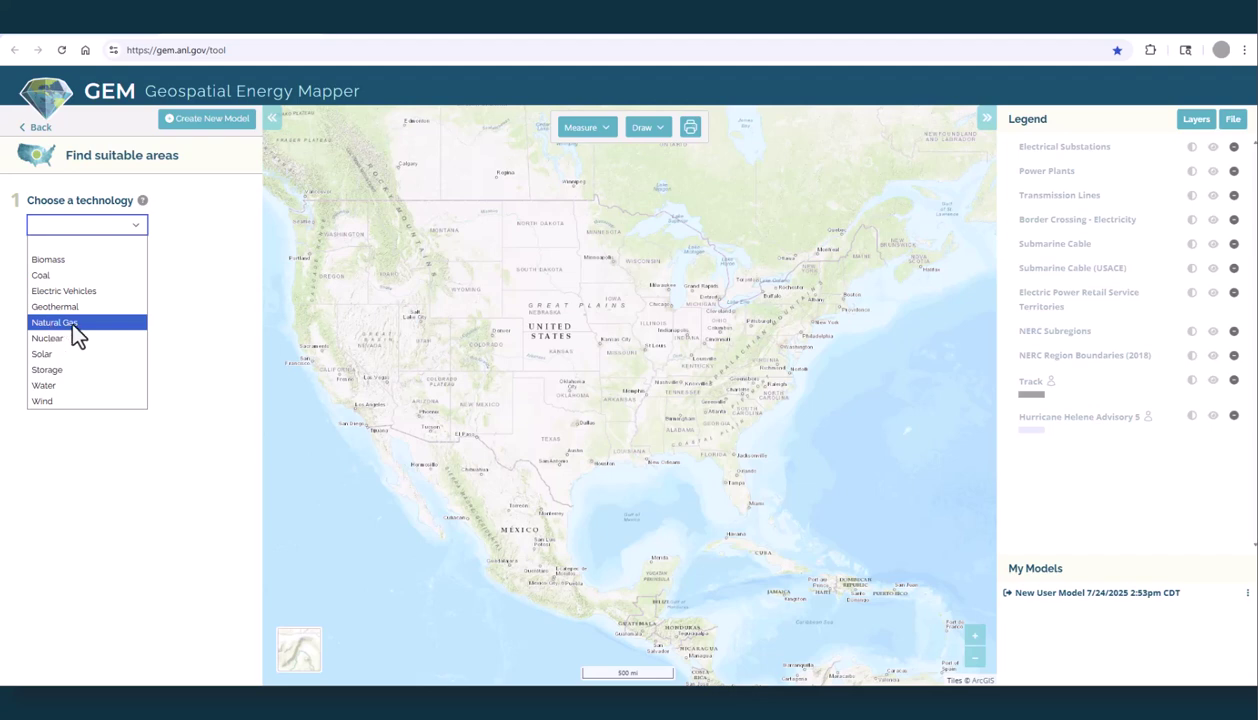
pyautogui.click(41, 325)
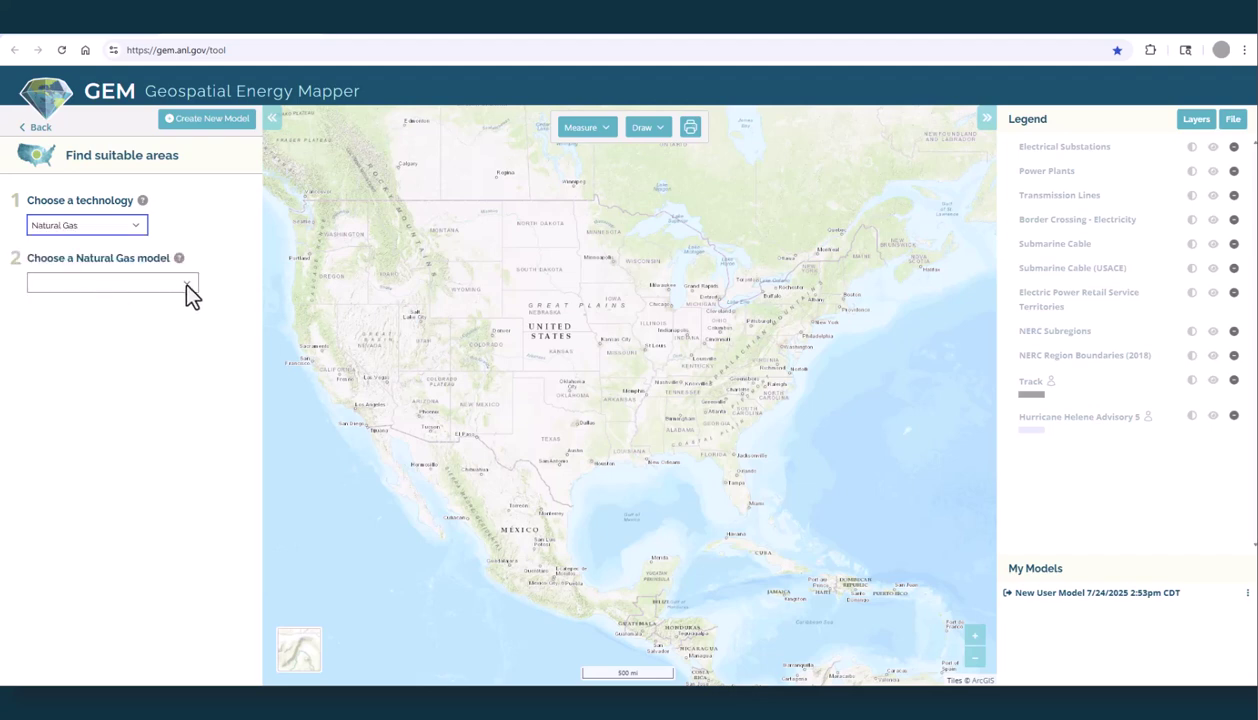
pyautogui.click(187, 283)
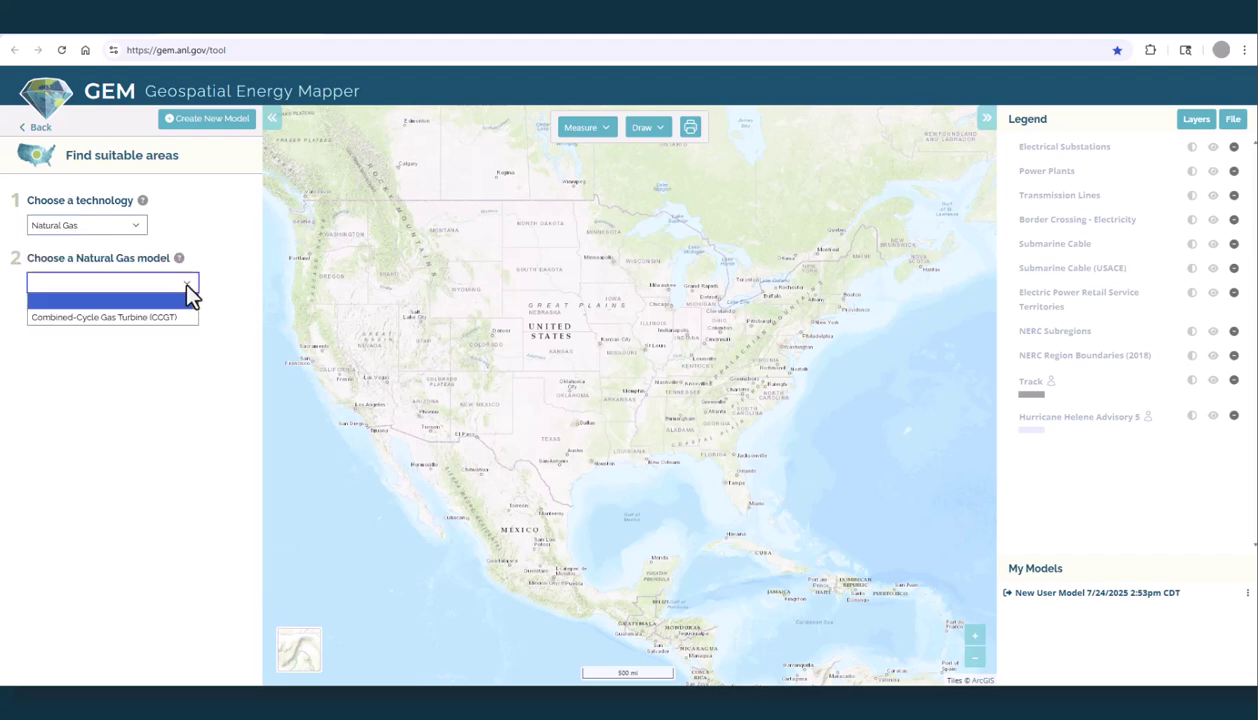
pyautogui.click(71, 318)
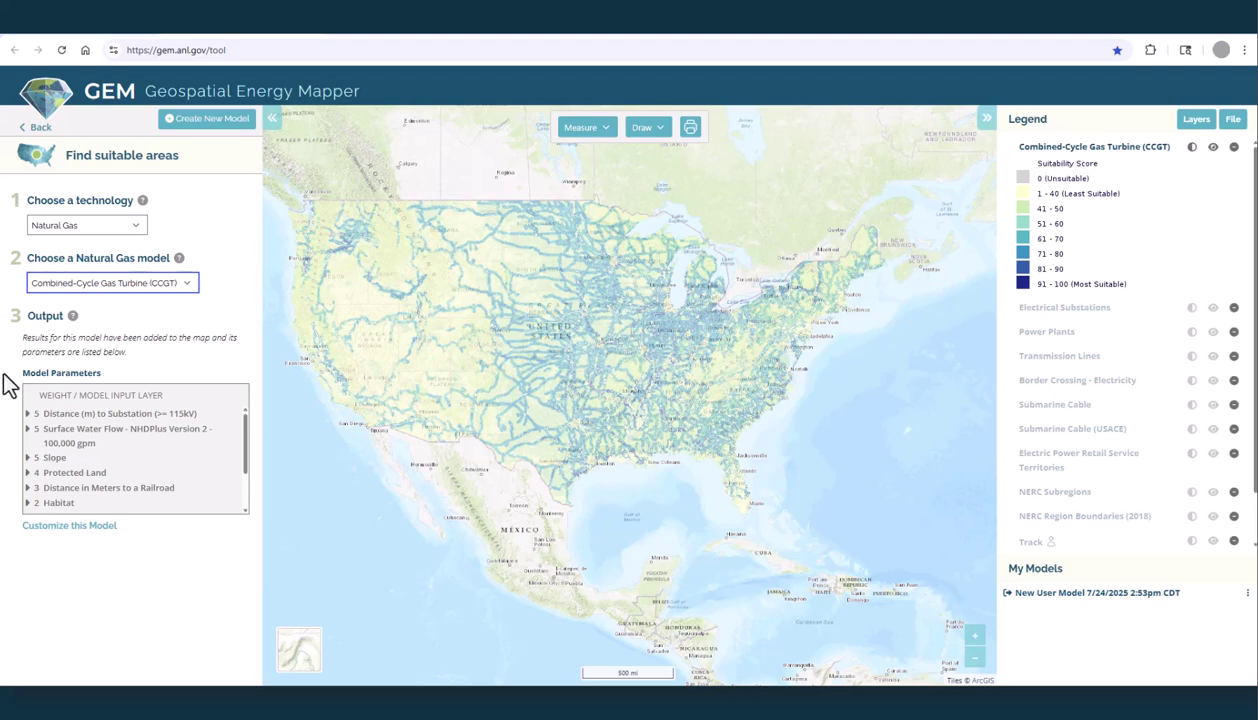
# Examine the CCGT model's parameters, including the suitability ranges of the Surface Water Flow input layer
pyautogui.click(29, 429)
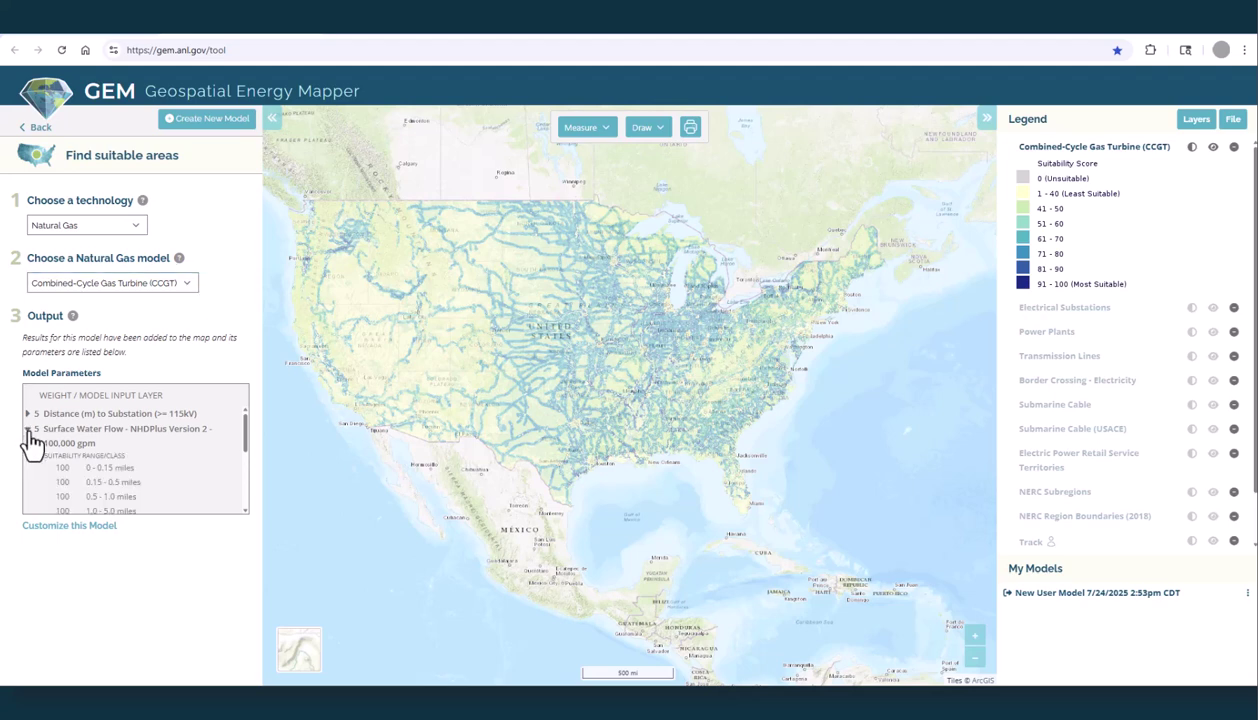
pyautogui.click(29, 429)
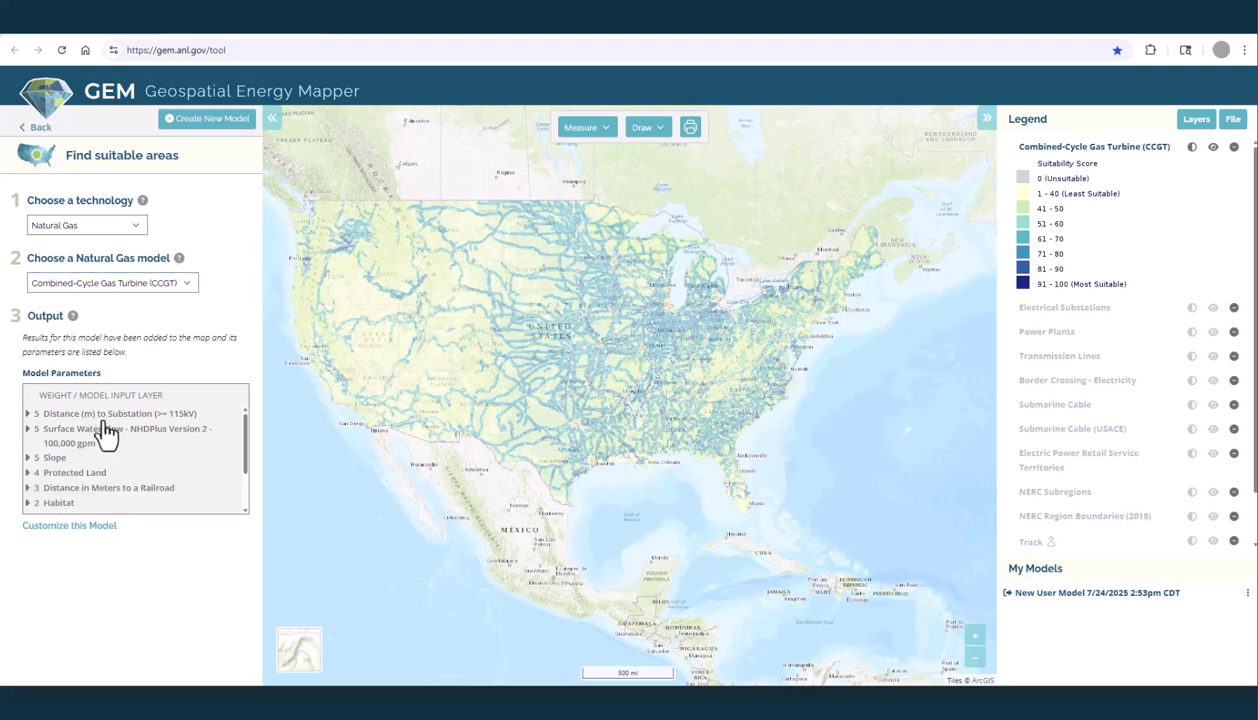
pyautogui.scroll(-3, 100, 425)
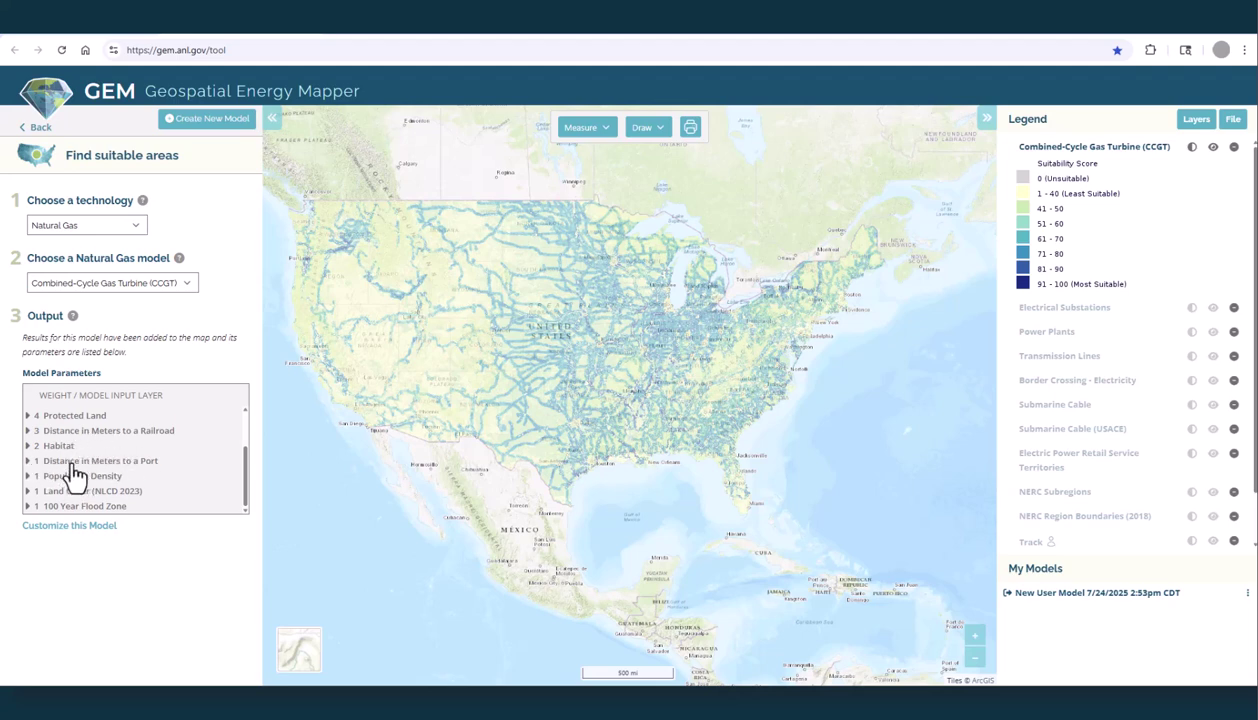
# Start customizing the CCGT model and review the suitability values of the Distance (m) to Substation (>= 115kV) layer
pyautogui.click(45, 530)
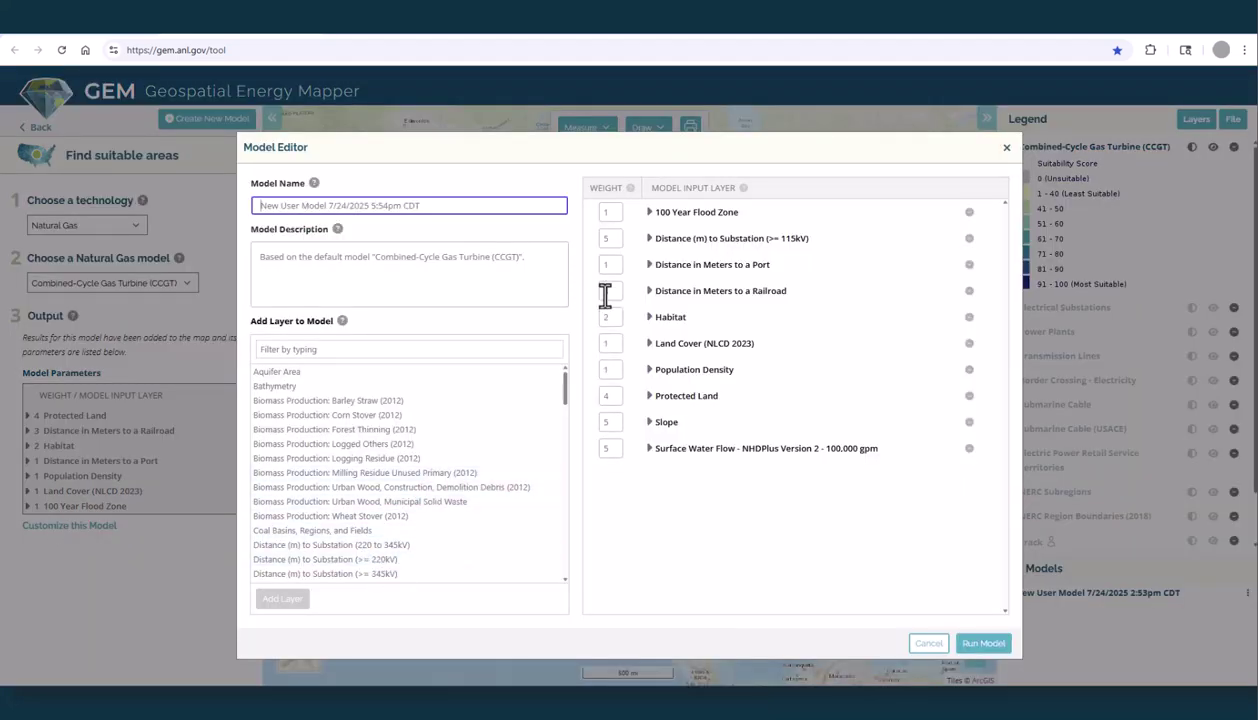
pyautogui.click(648, 240)
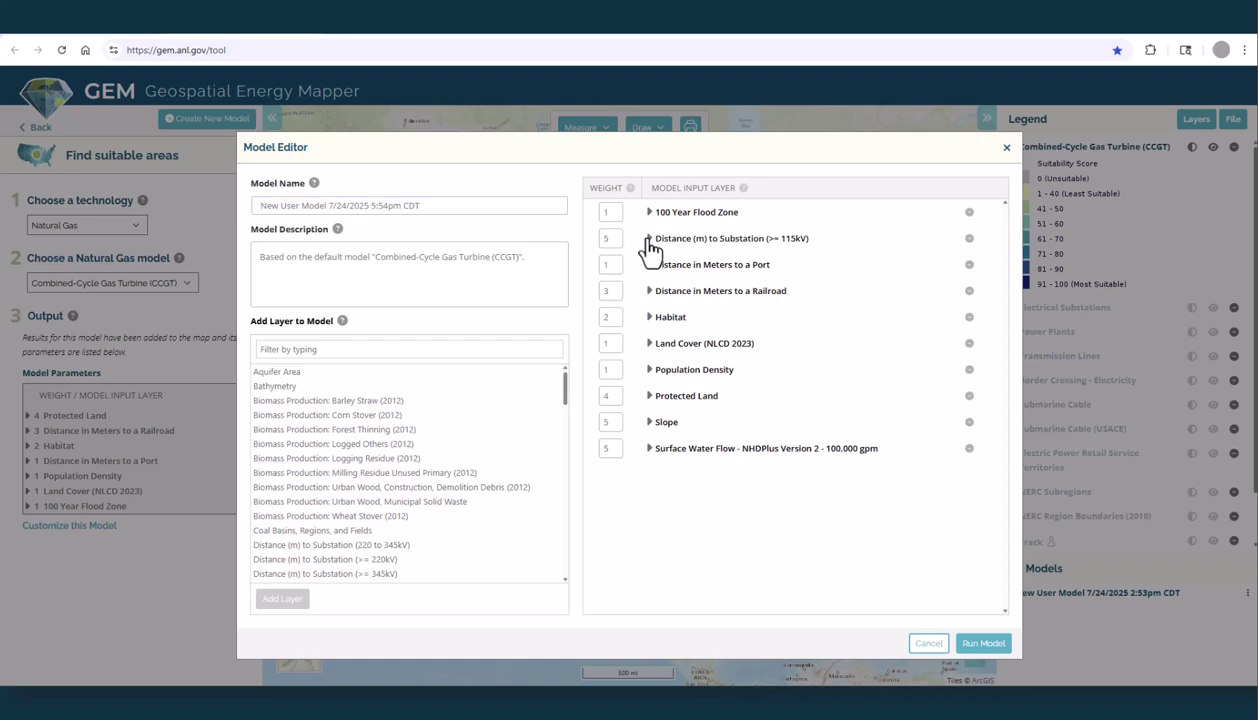
pyautogui.click(650, 250)
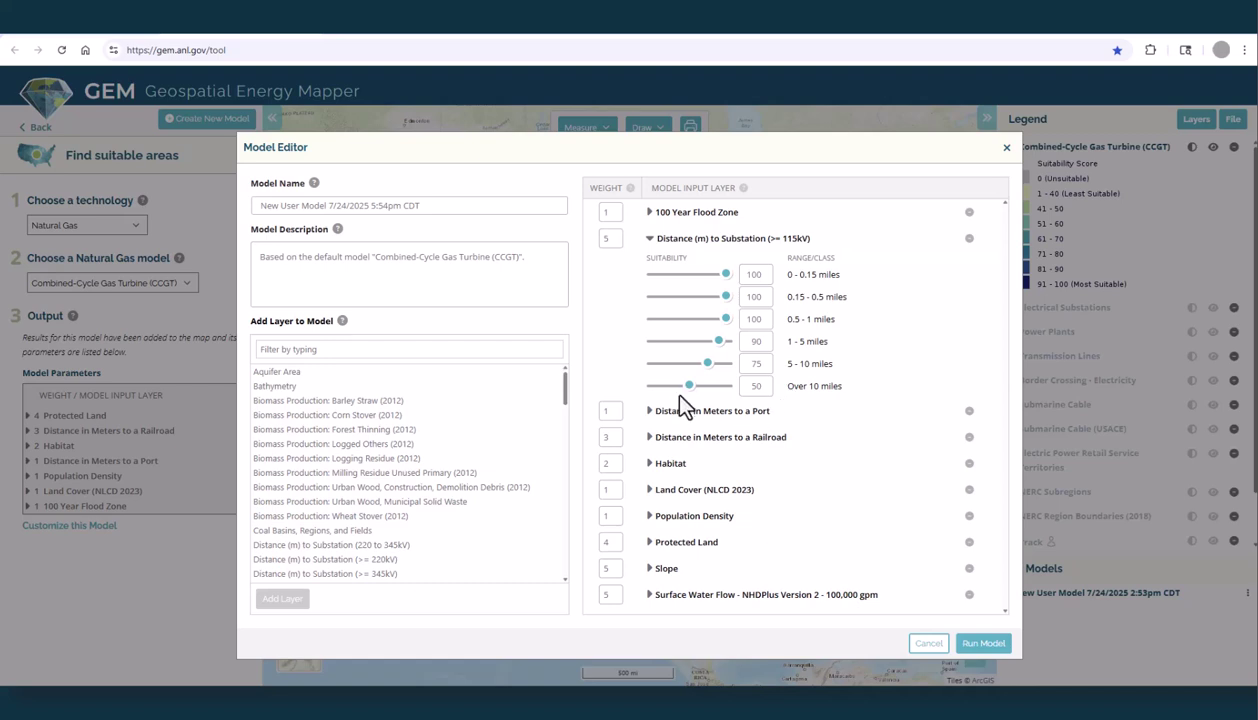
pyautogui.click(649, 239)
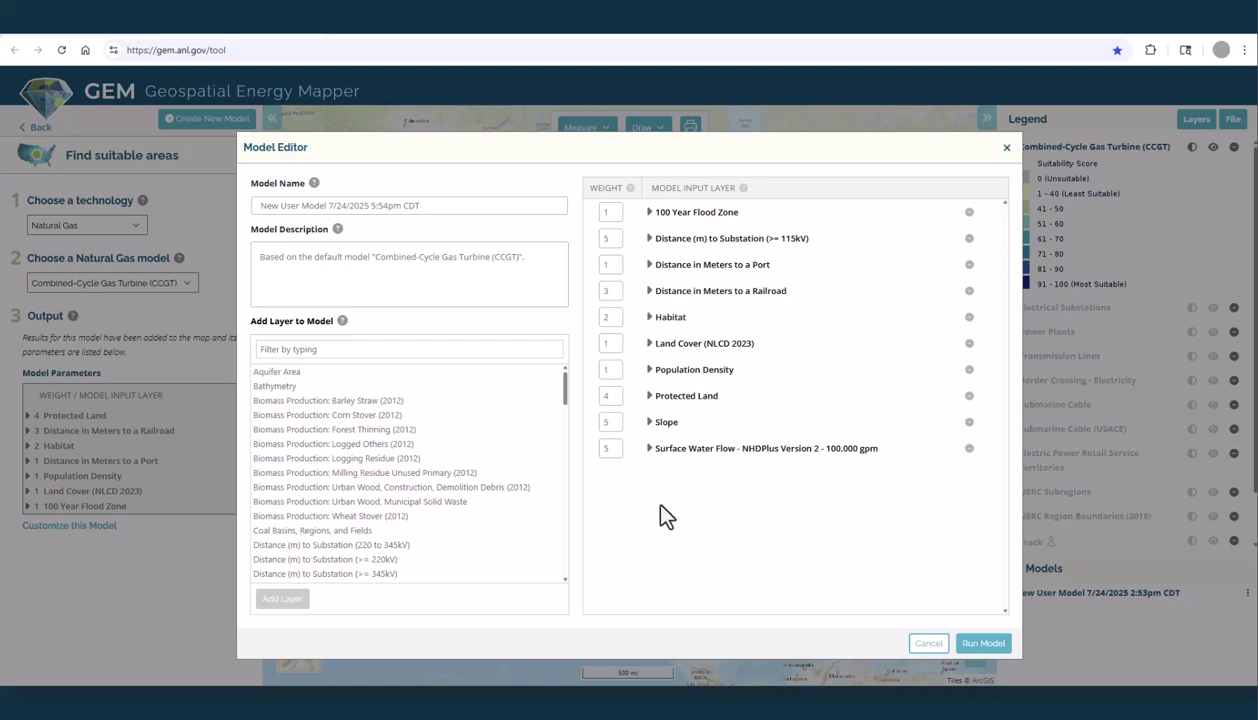
# Remove the Habitat and Protected Land input layers from the model and add the National Risk Index Score layer
pyautogui.click(969, 318)
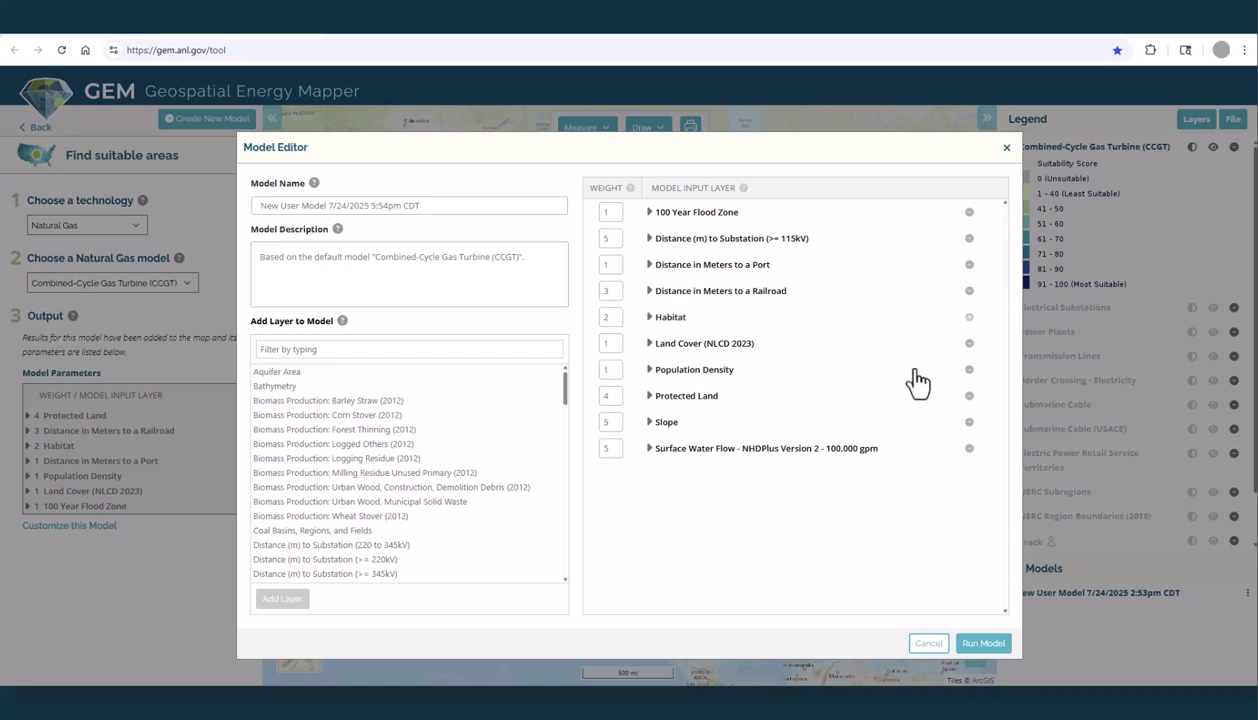
pyautogui.click(969, 370)
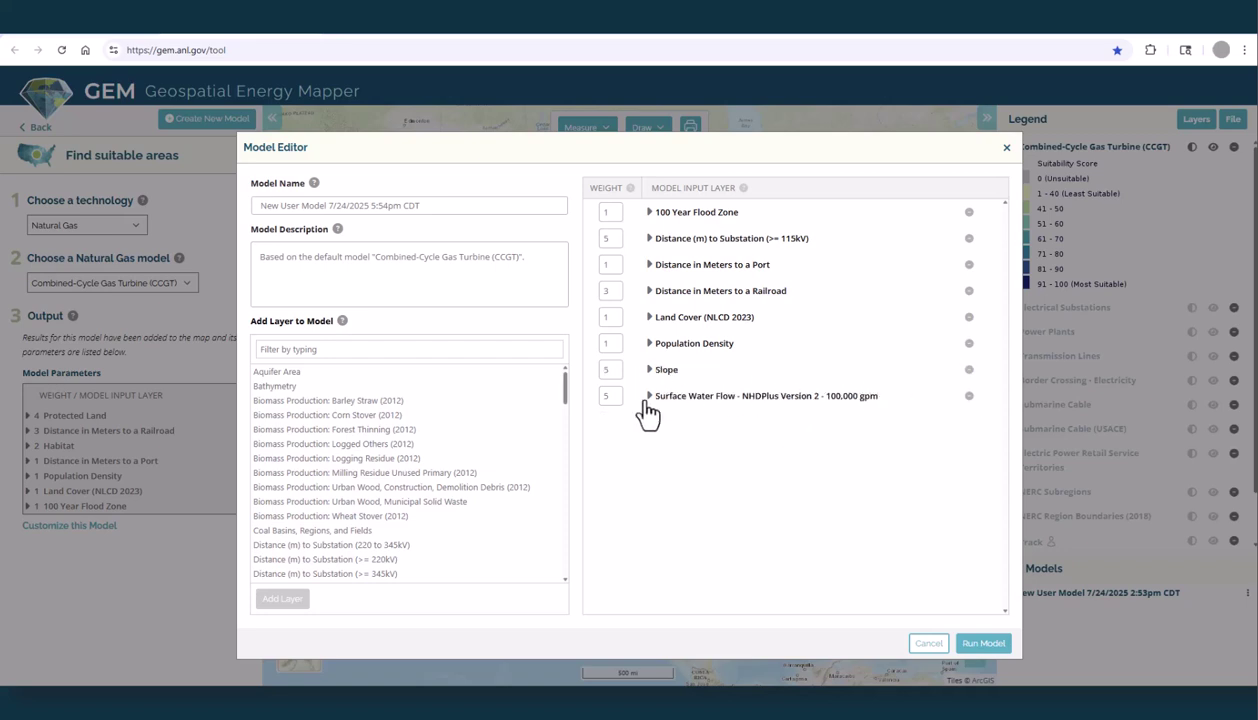
pyautogui.click(480, 349)
pyautogui.write('risk')
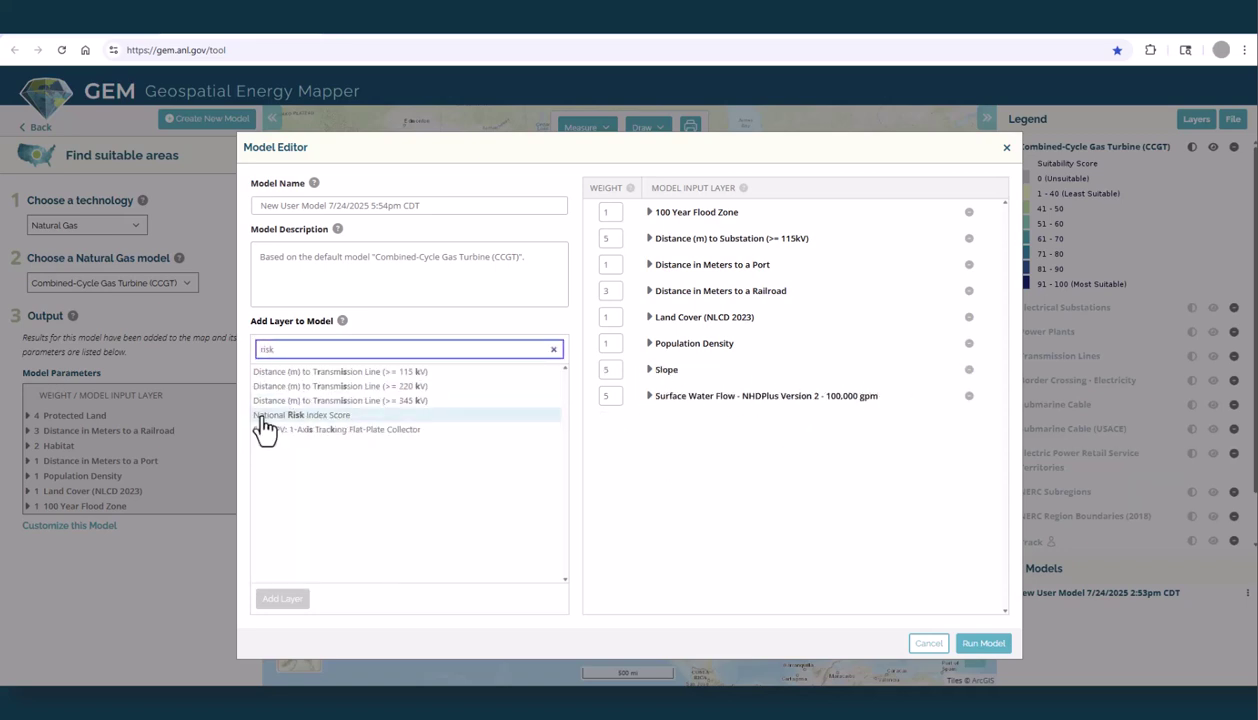
pyautogui.click(262, 420)
pyautogui.click(281, 598)
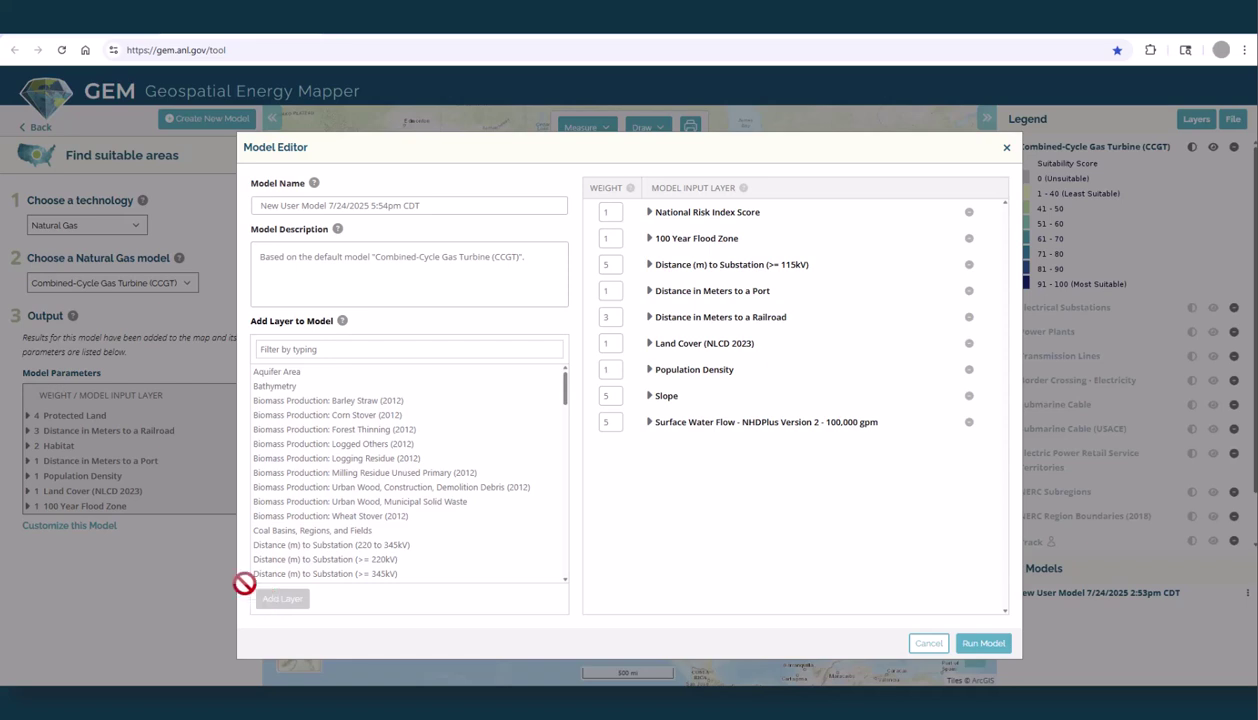
# Review the National Risk Index Score suitability values and run the customized model under its default name and description
pyautogui.click(649, 213)
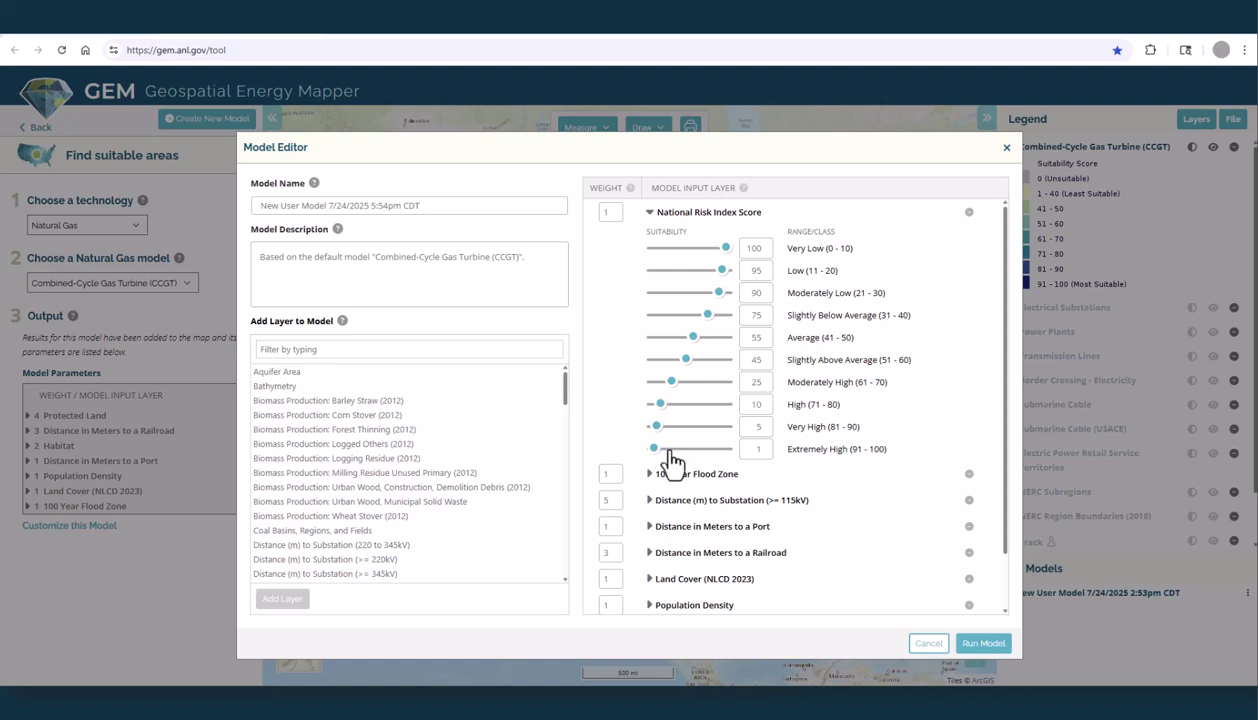
pyautogui.click(650, 214)
pyautogui.moveTo(261, 205); pyautogui.dragTo(483, 210)
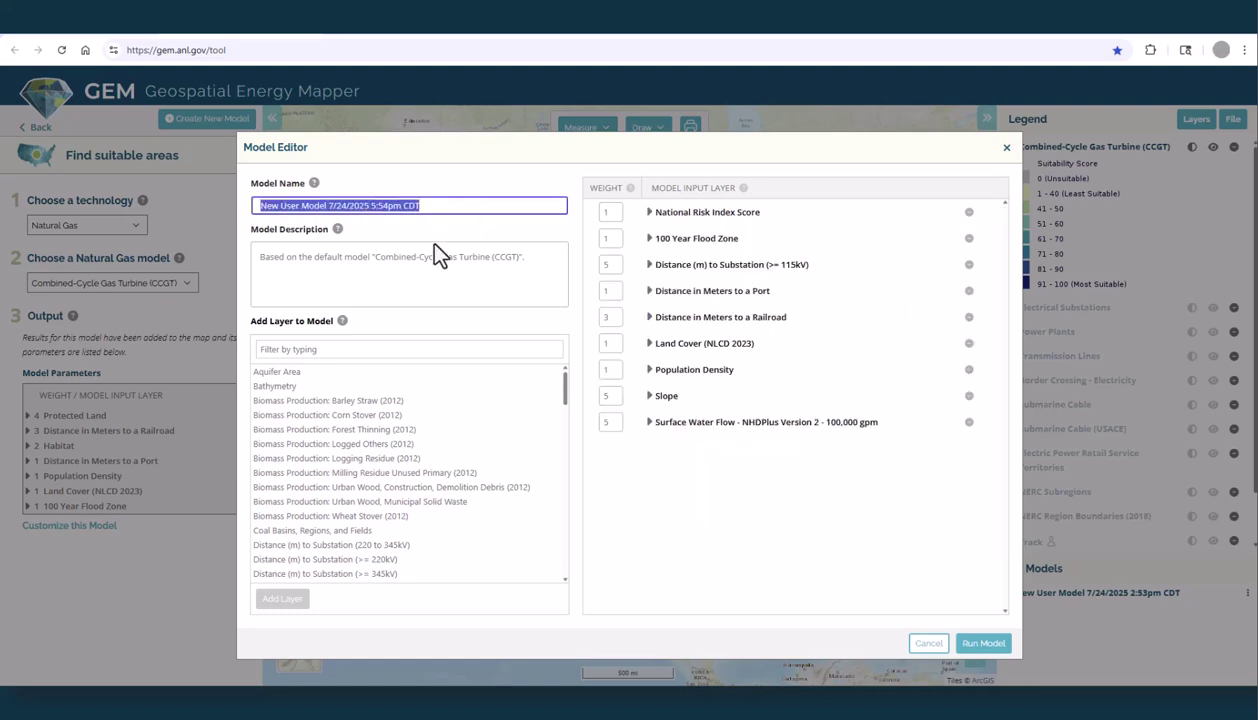
pyautogui.click(490, 262)
pyautogui.moveTo(525, 259); pyautogui.dragTo(258, 285)
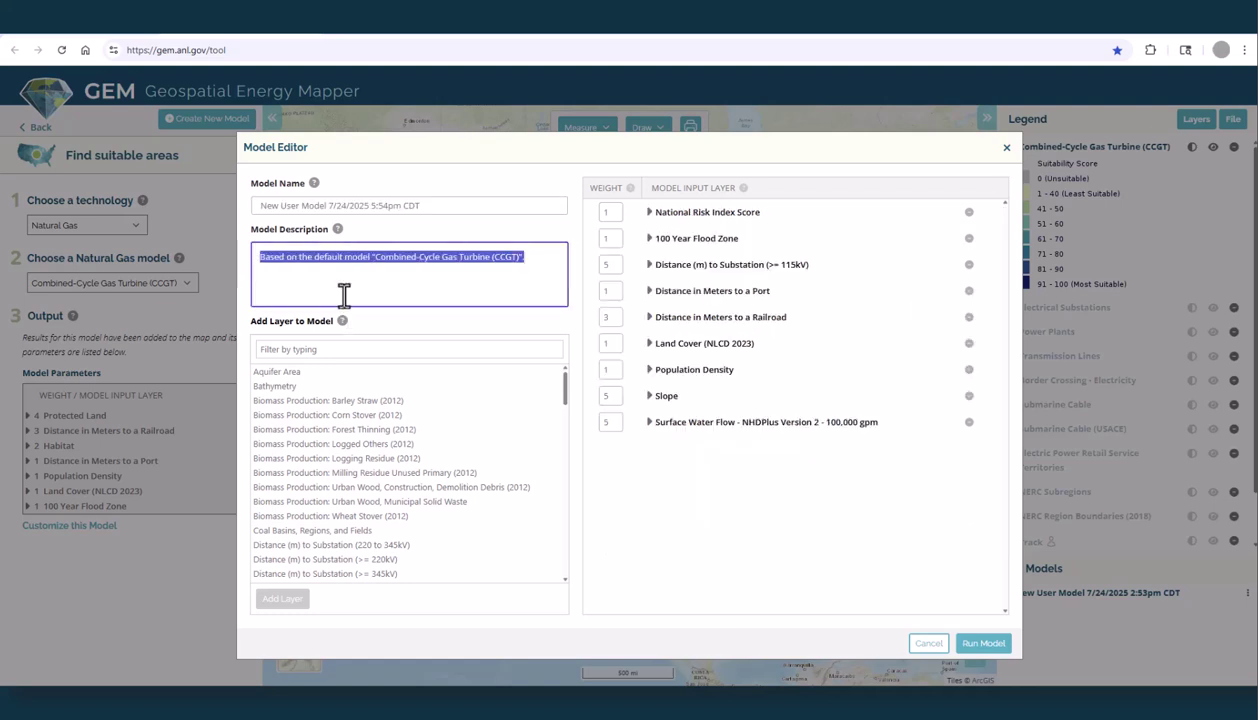
pyautogui.click(340, 291)
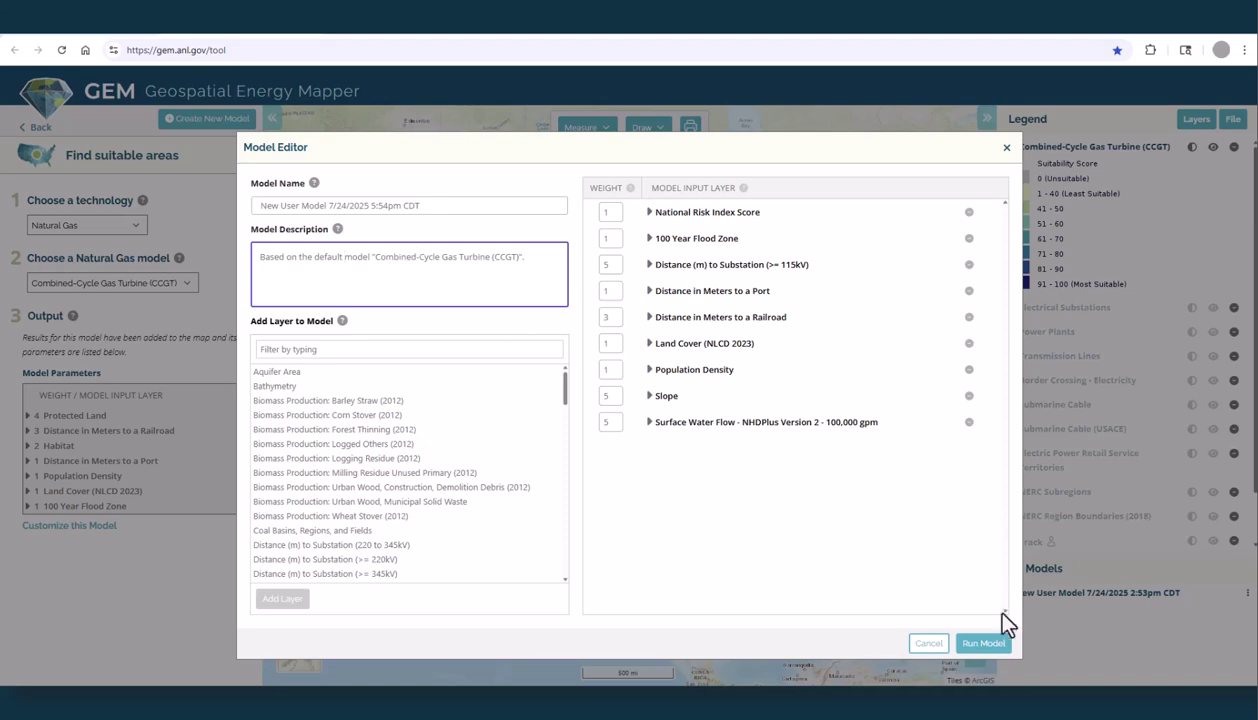
pyautogui.click(984, 643)
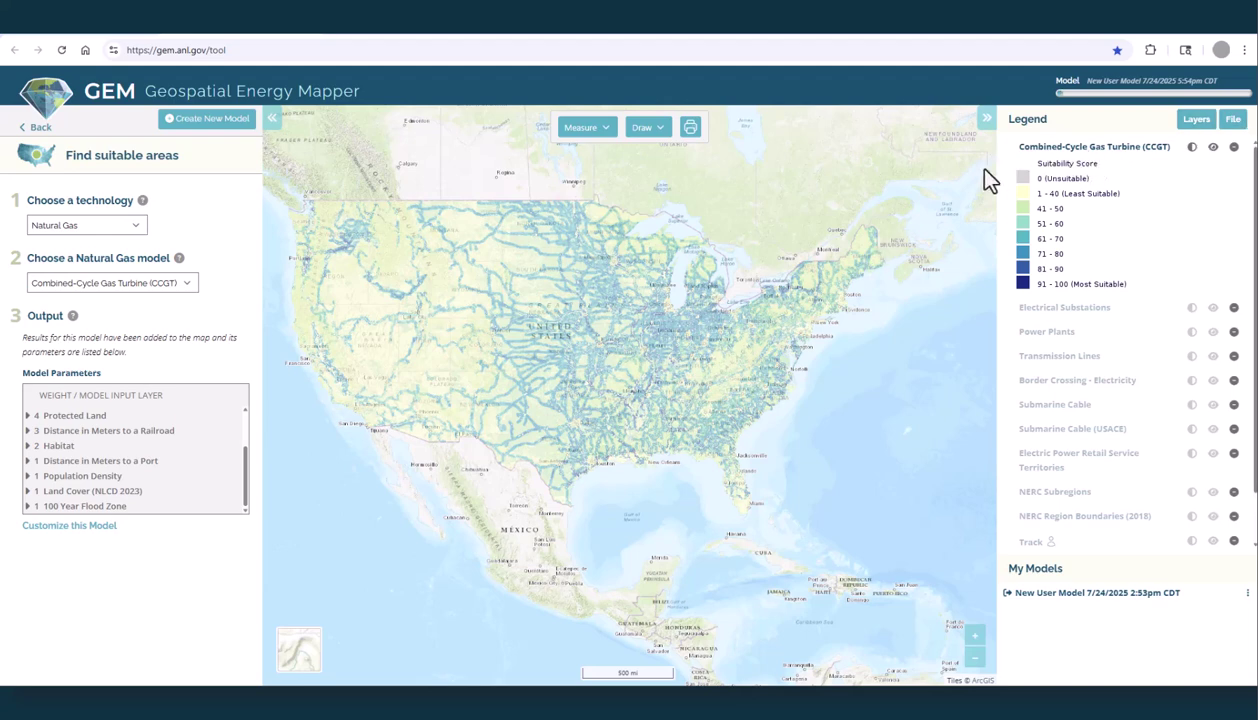
# Hide the Combined-Cycle Gas Turbine (CCGT) layer and add the saved New User Model 7/24/2025 2:53pm CDT to the map
pyautogui.click(1213, 148)
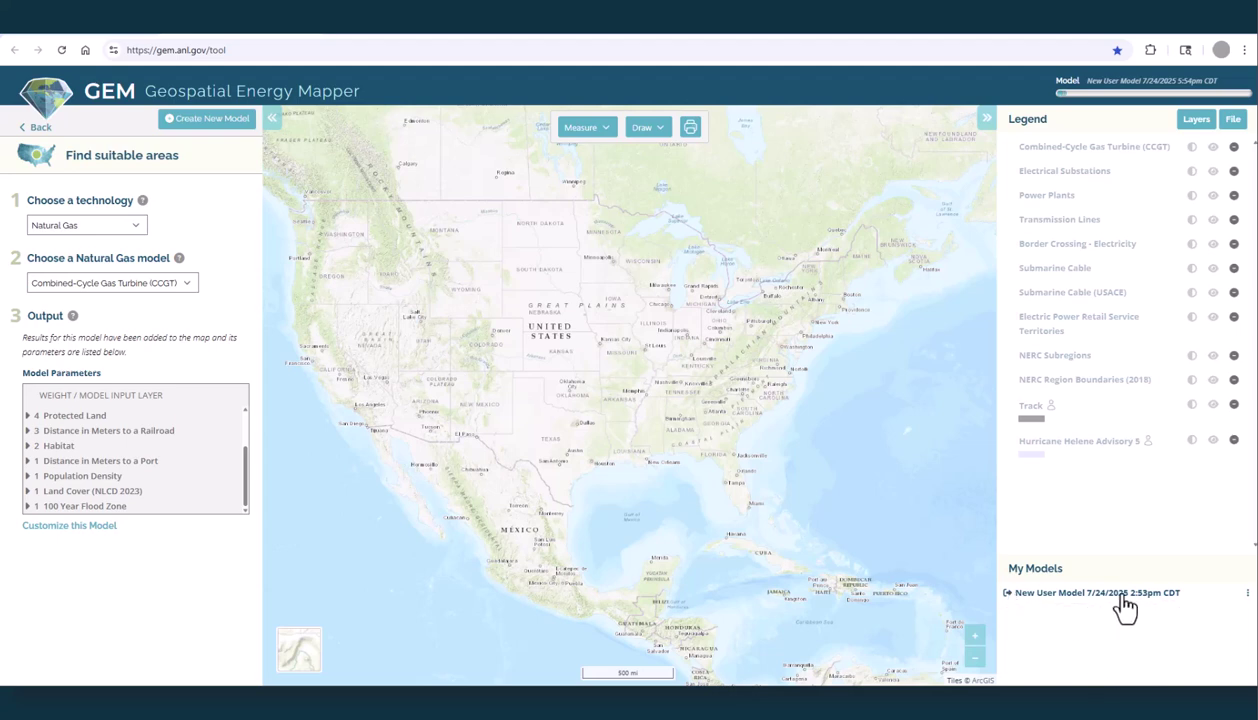
pyautogui.click(1247, 593)
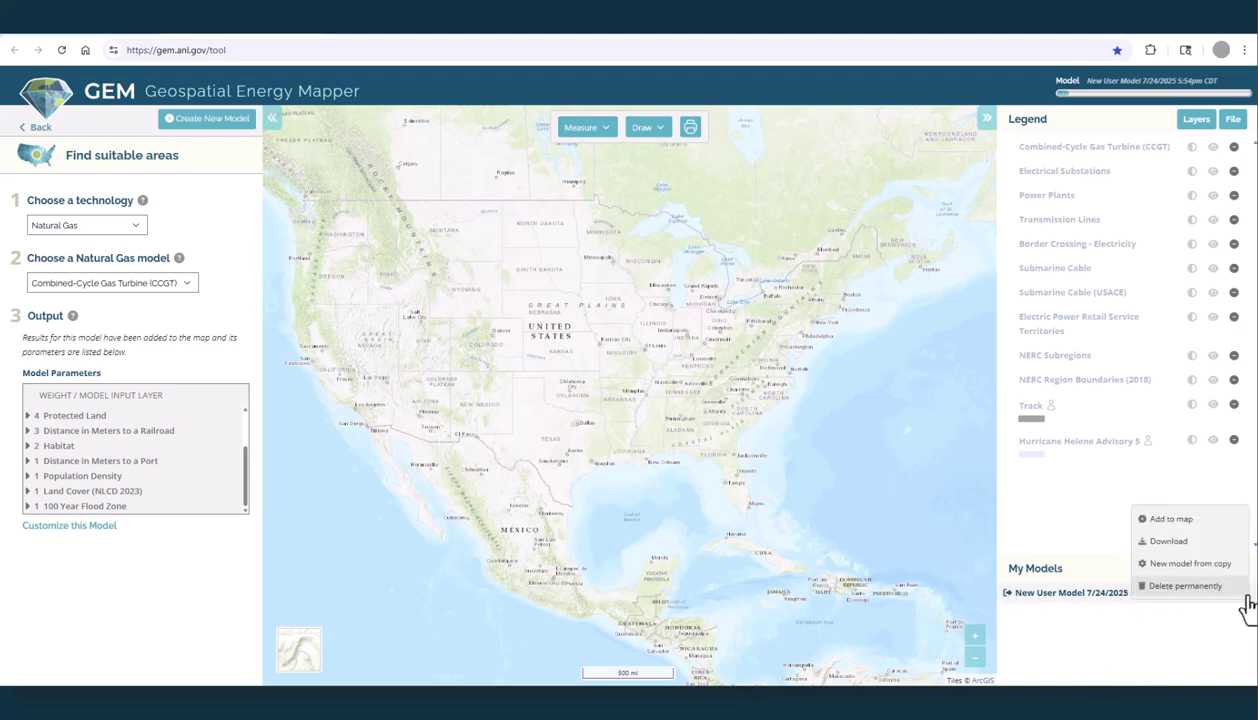
pyautogui.click(1172, 521)
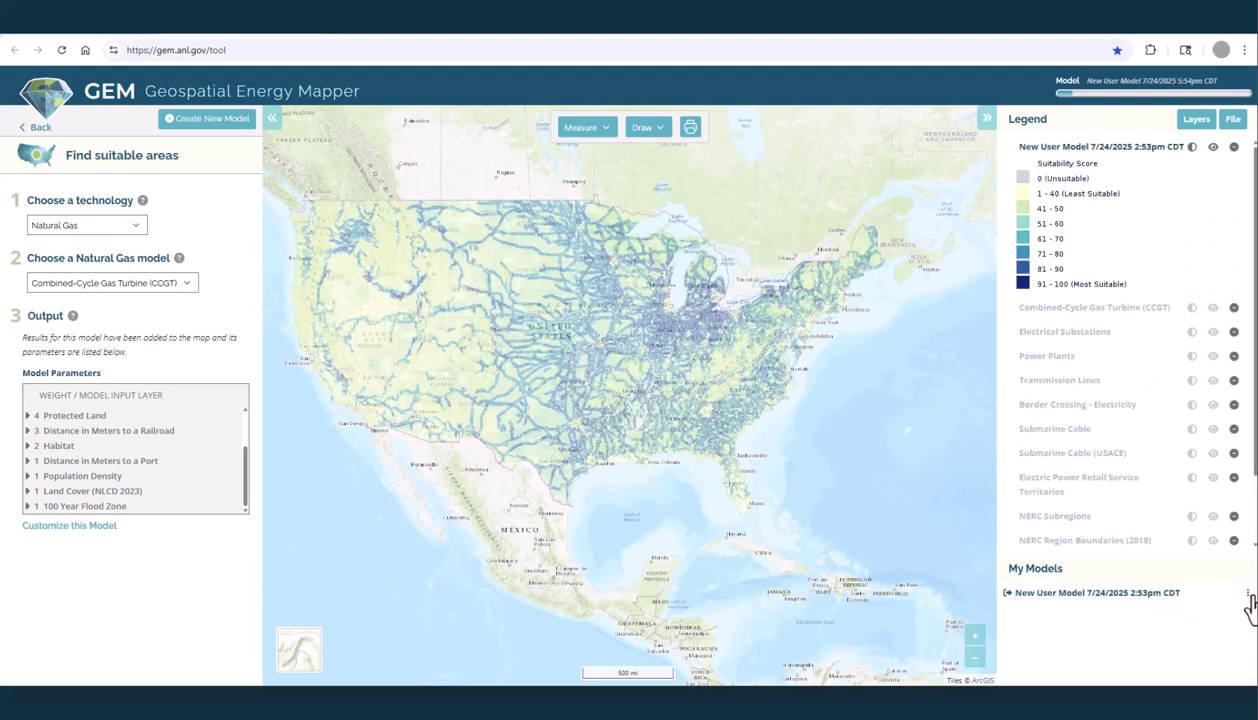
# Try to create a new model from a copy of the saved New User Model 7/24/2025 2:53pm CDT
pyautogui.click(1247, 593)
pyautogui.click(1247, 593)
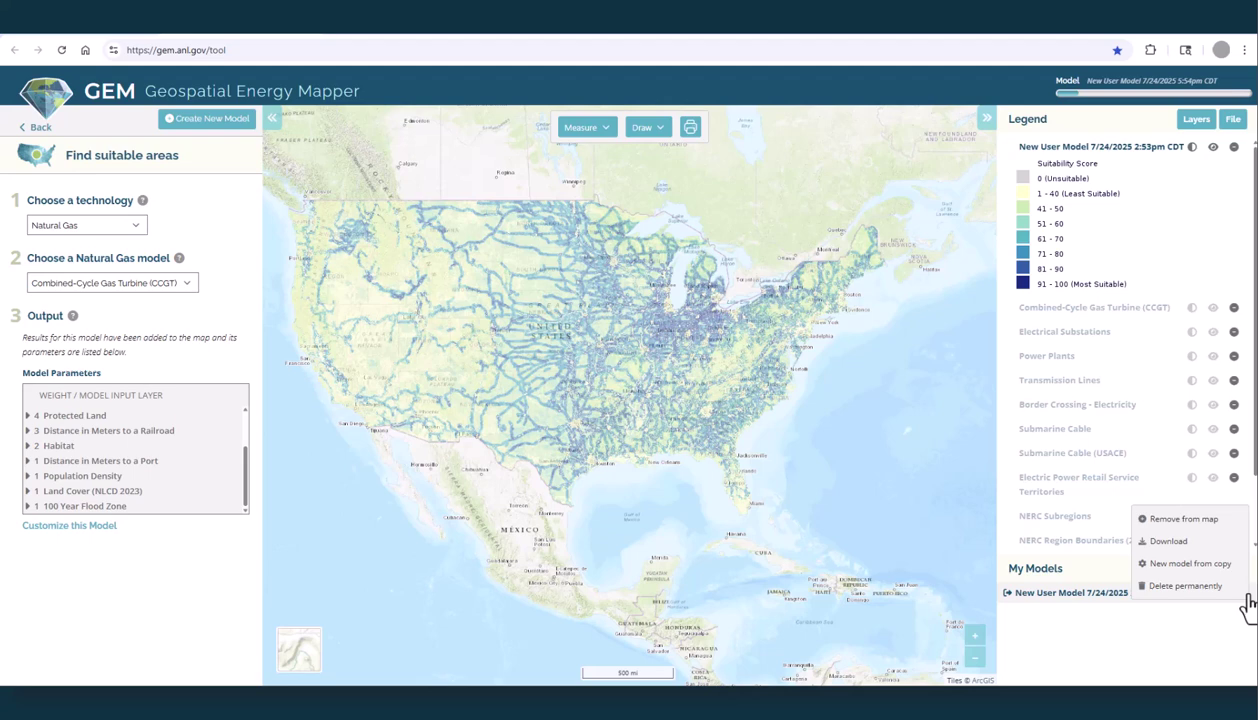
pyautogui.click(1157, 566)
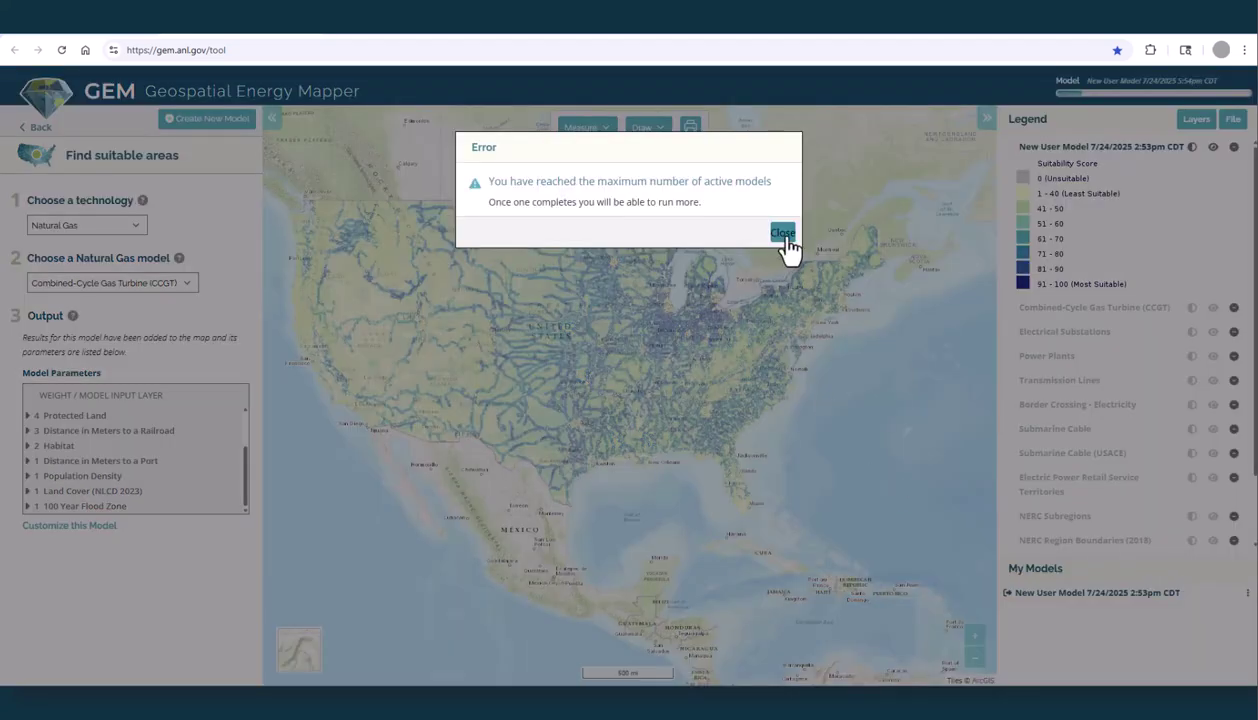
pyautogui.click(782, 234)
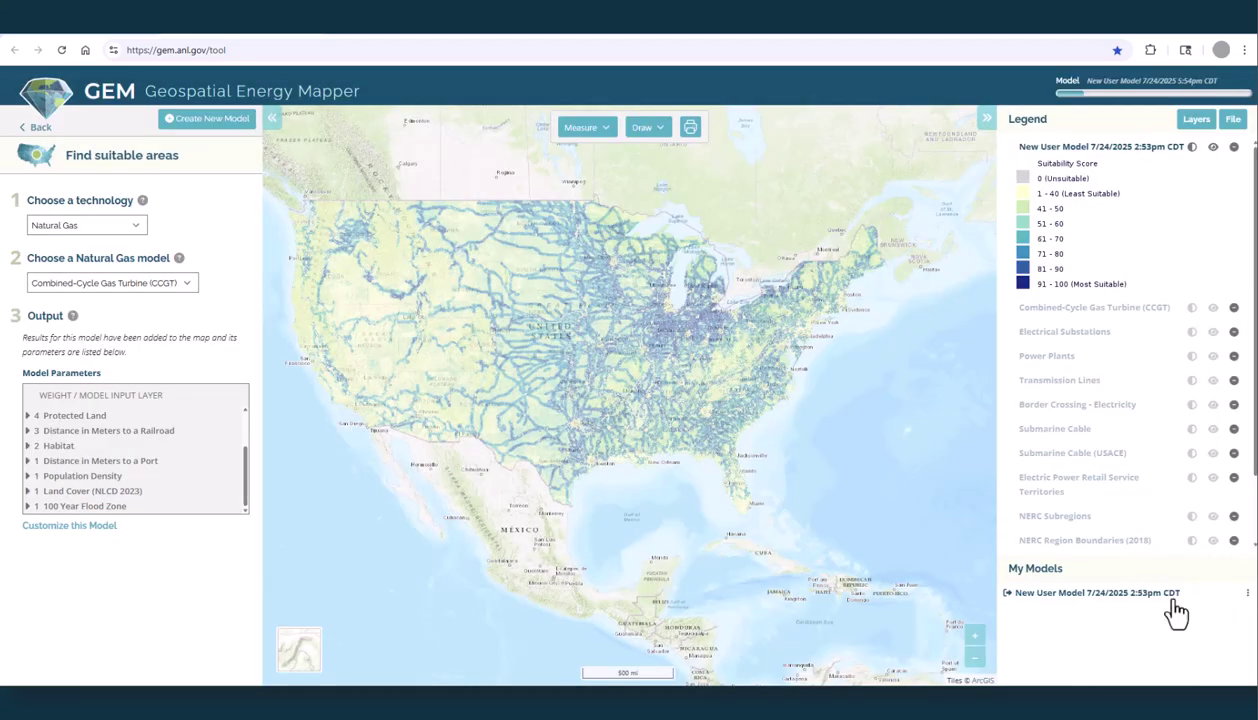